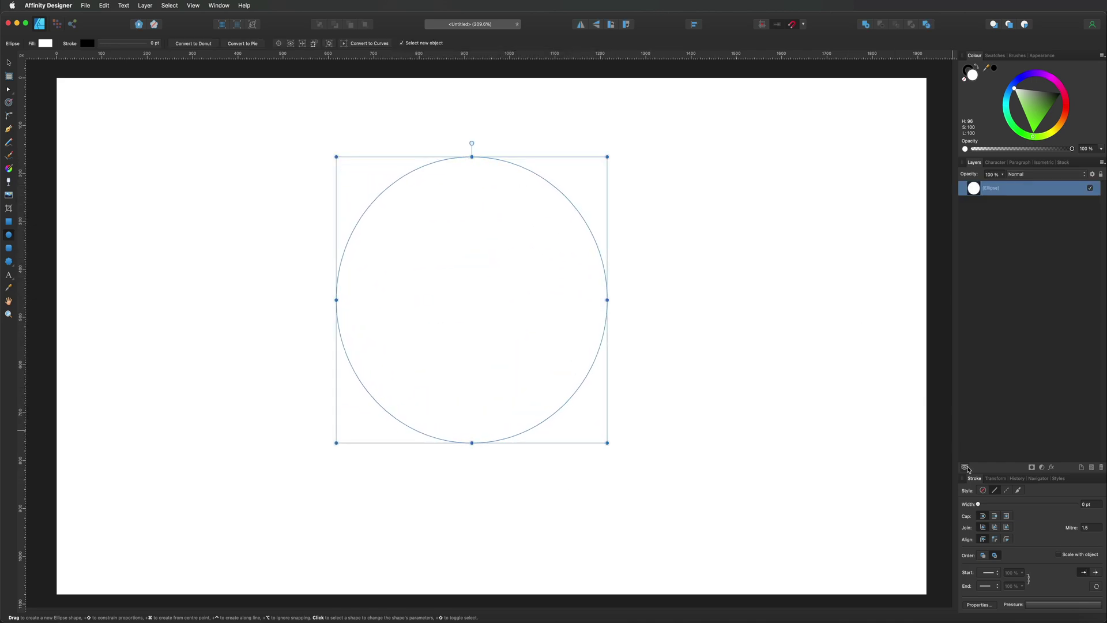
- Give the ellipse a 10 pt stroke and a blue fill with H 197, S 100, L 50
left_click_drag(978, 504, 1019, 506)
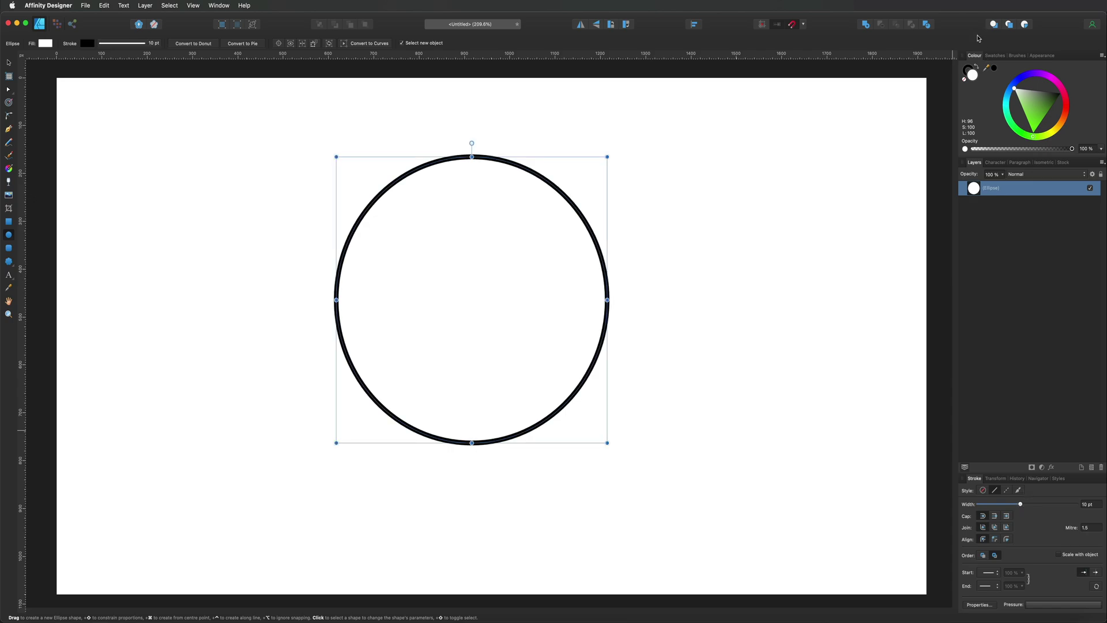
left_click(1021, 86)
left_click_drag(1020, 87, 1013, 100)
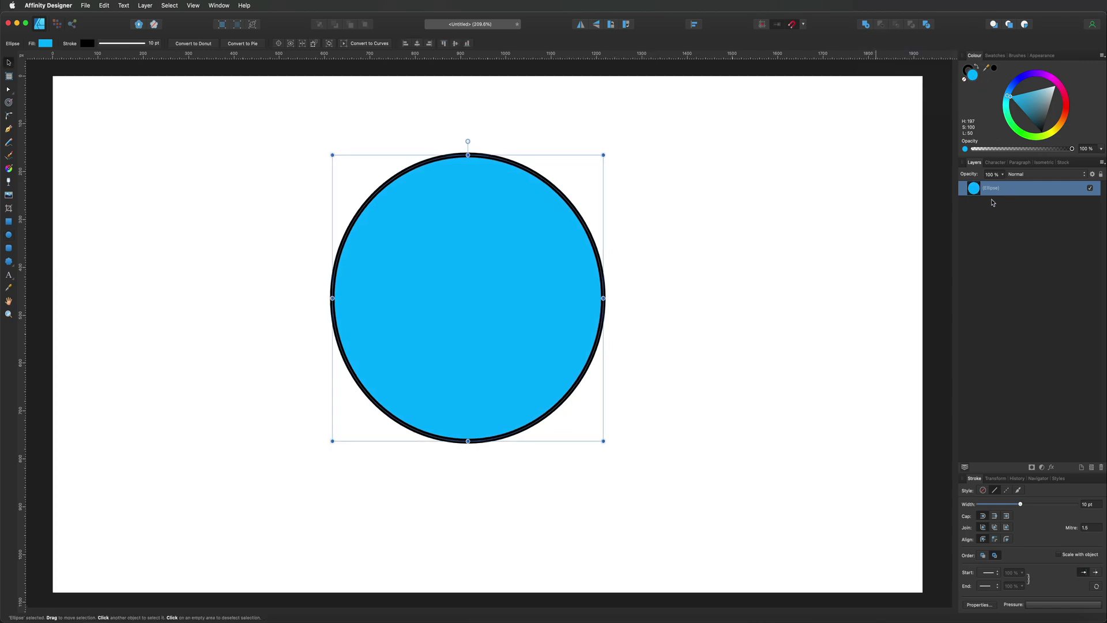
left_click(976, 208)
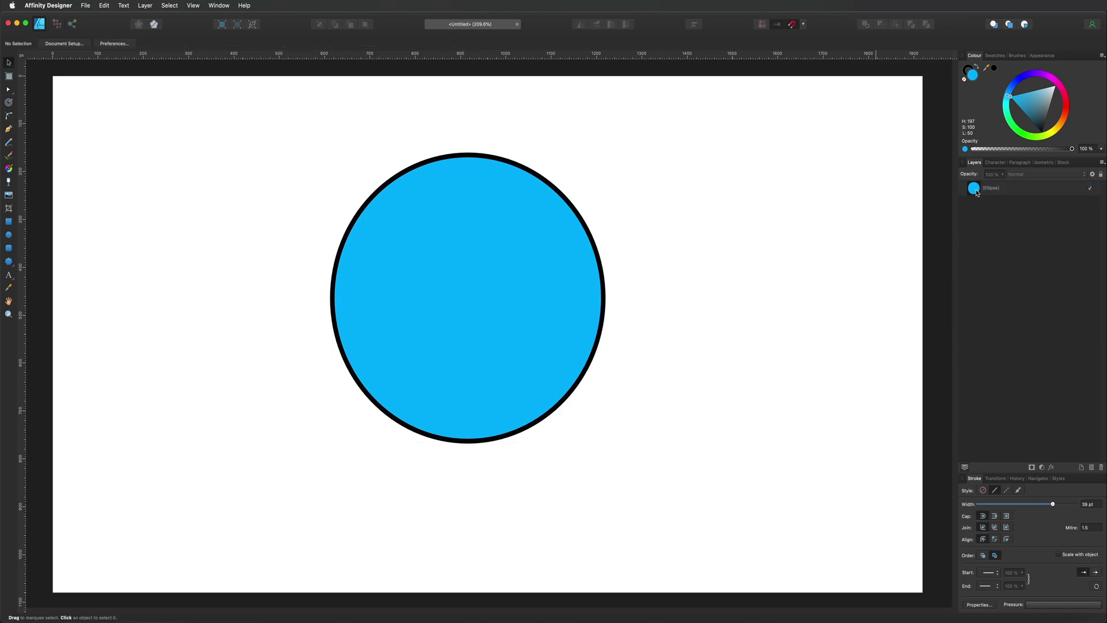
left_click(971, 186)
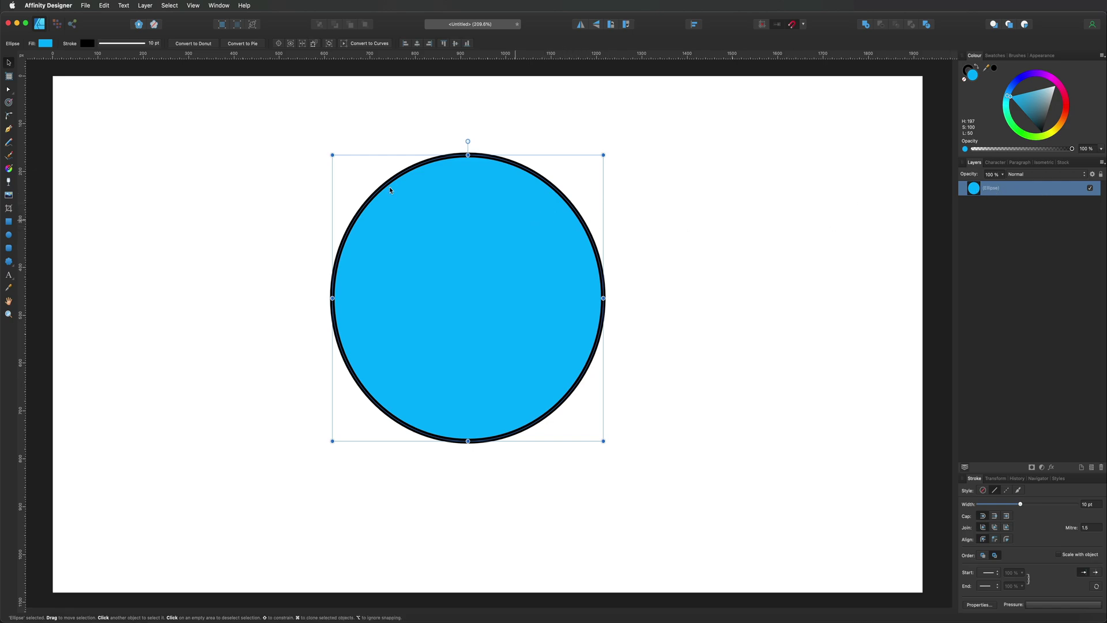
- Expand the ellipse's stroke into a separate shape and move the black ring to the right of the blue ellipse
left_click(145, 6)
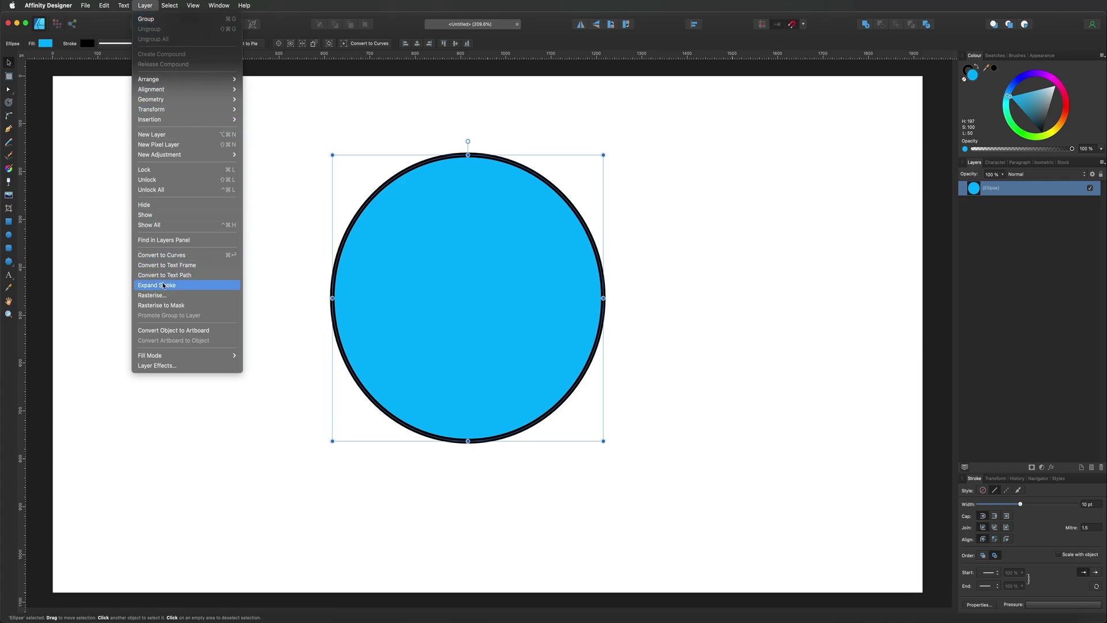
left_click(163, 287)
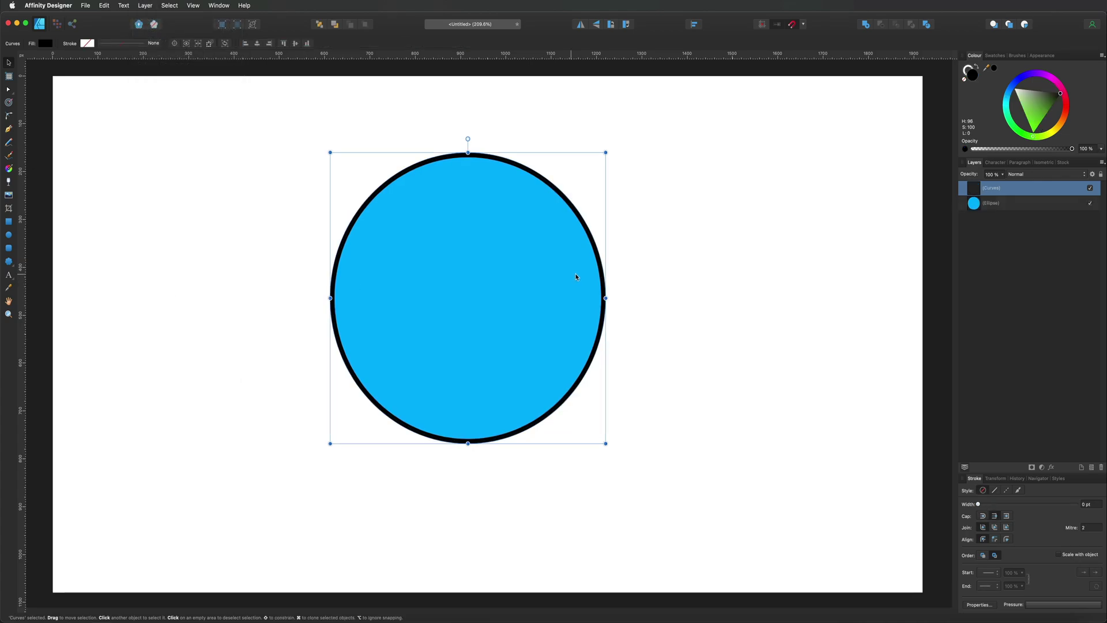
left_click(992, 208)
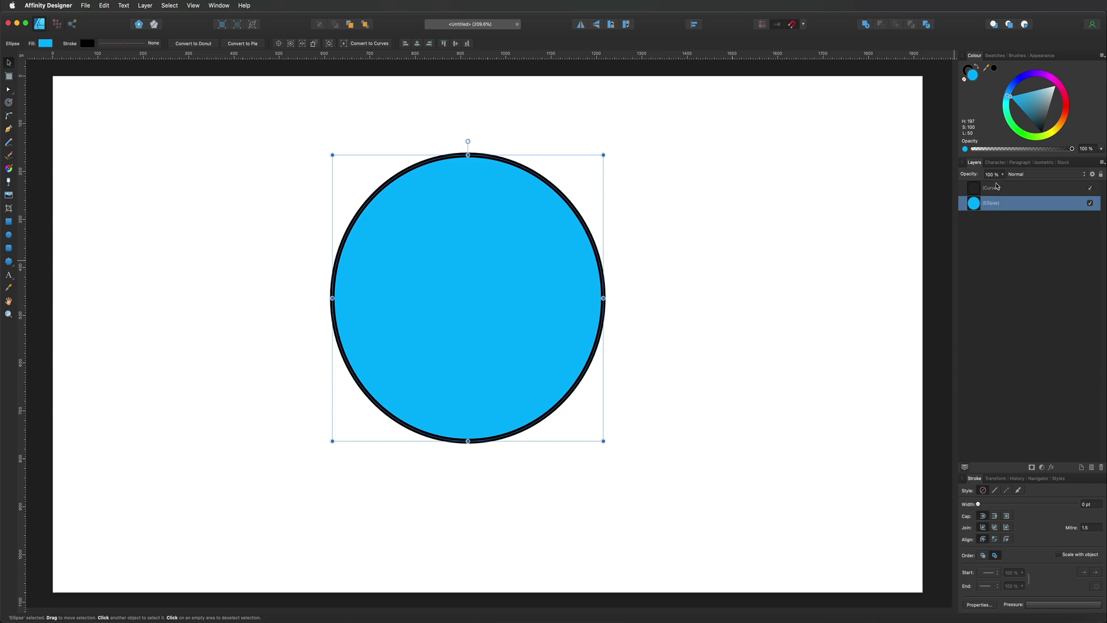
left_click(996, 192)
left_click_drag(507, 225, 794, 223)
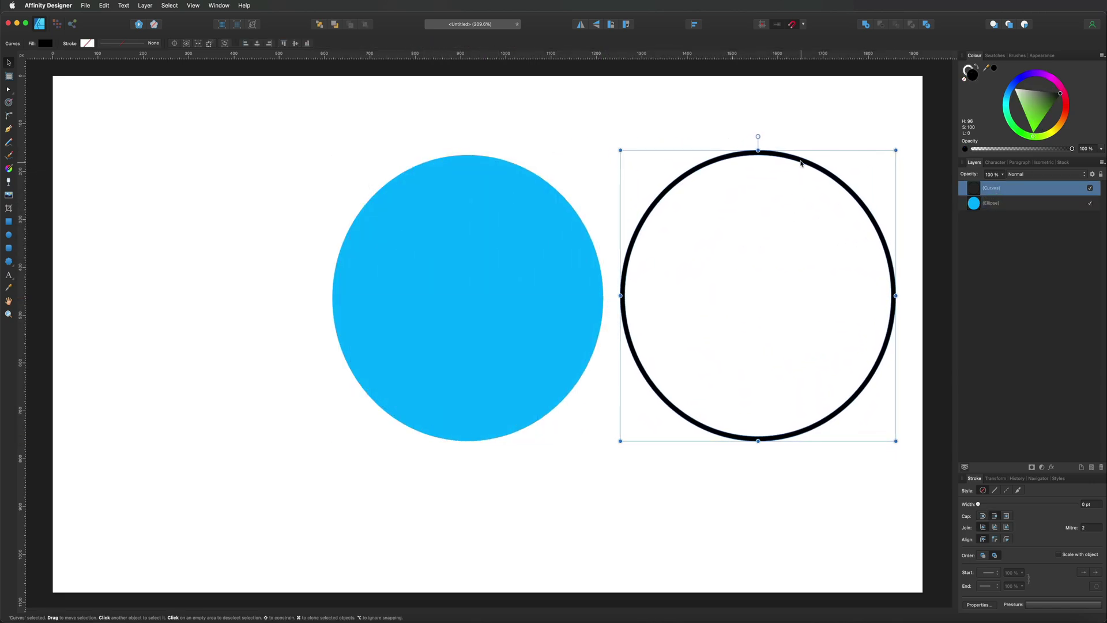
left_click(469, 229)
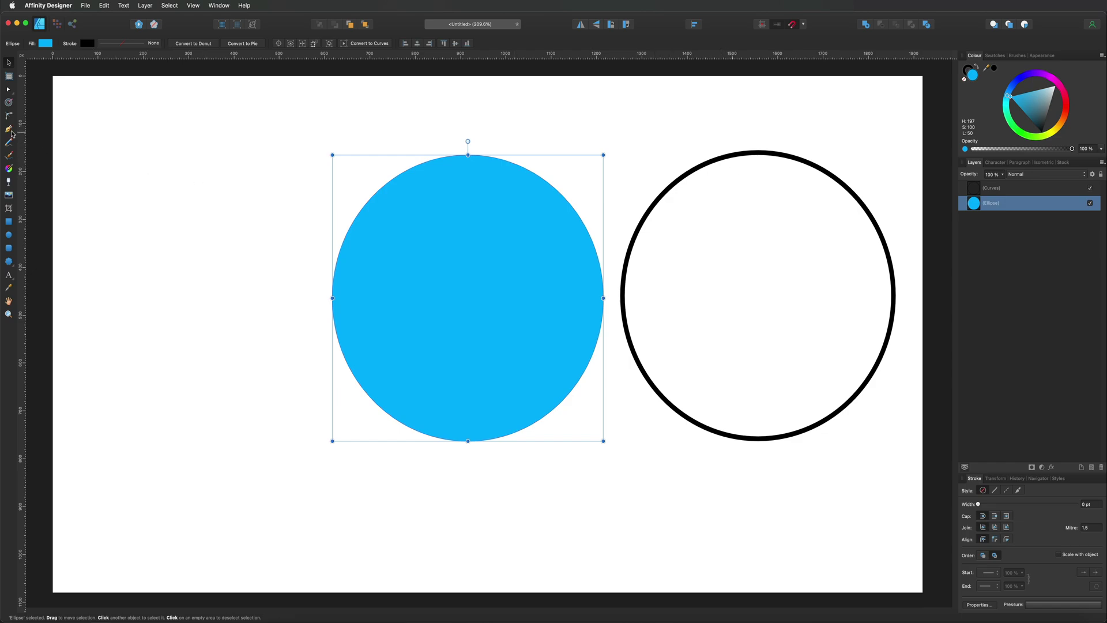
- Draw an open S-shaped curve with the Pen tool in the empty area left of the blue ellipse
left_click(8, 128)
left_click(156, 164)
left_click_drag(184, 271, 104, 351)
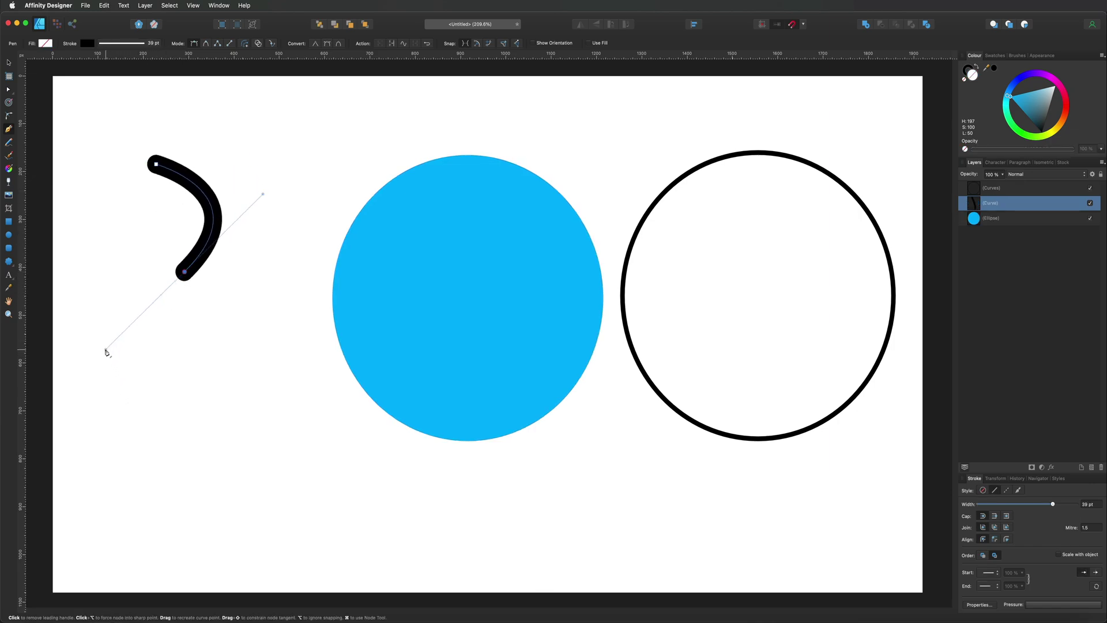
left_click(185, 273)
mouse_move(274, 402)
left_mouse_down()
mouse_move(341, 222)
mouse_move(375, 286)
mouse_move(469, 326)
mouse_move(526, 310)
mouse_move(555, 347)
left_mouse_up()
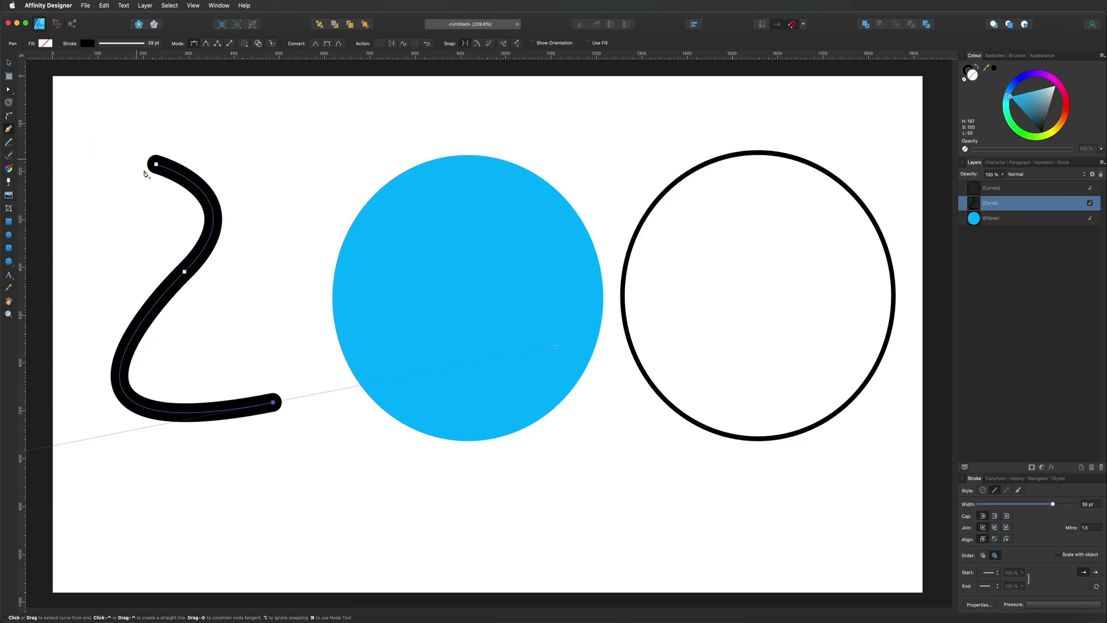
key("v")
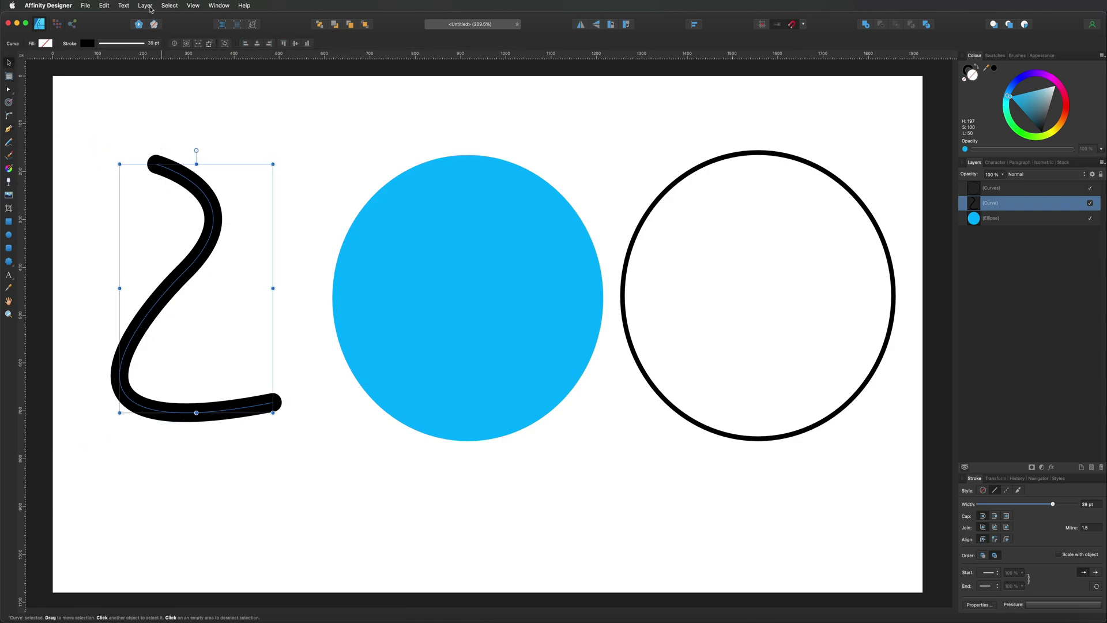
- Expand the S-shaped curve's stroke and distort the resulting outline by pulling several of its nodes outward
left_click(145, 6)
left_click(156, 287)
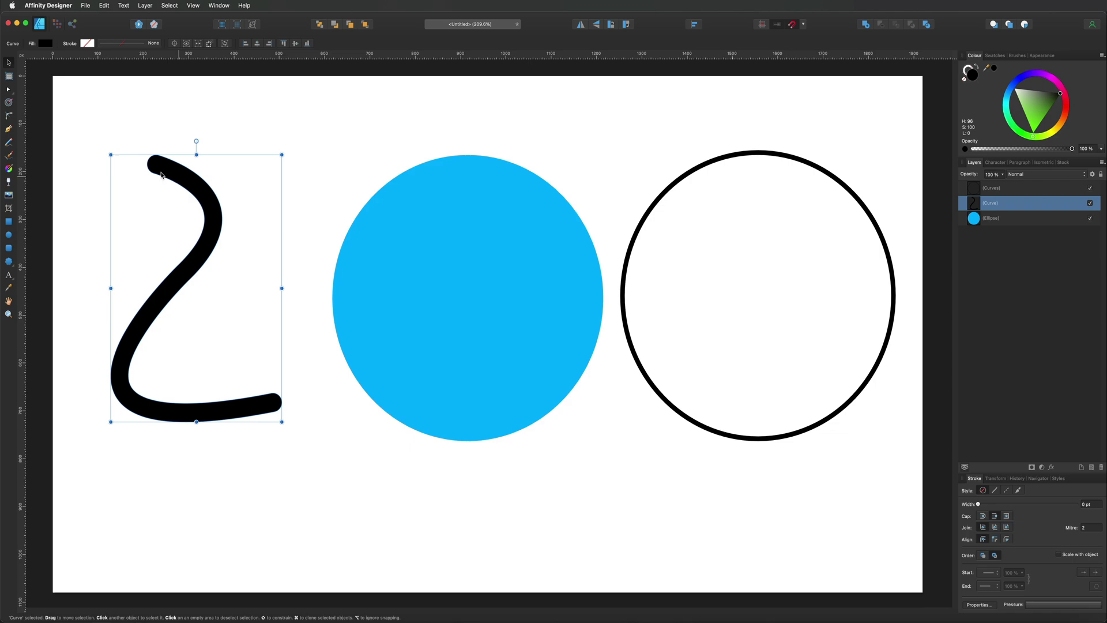
left_click(9, 90)
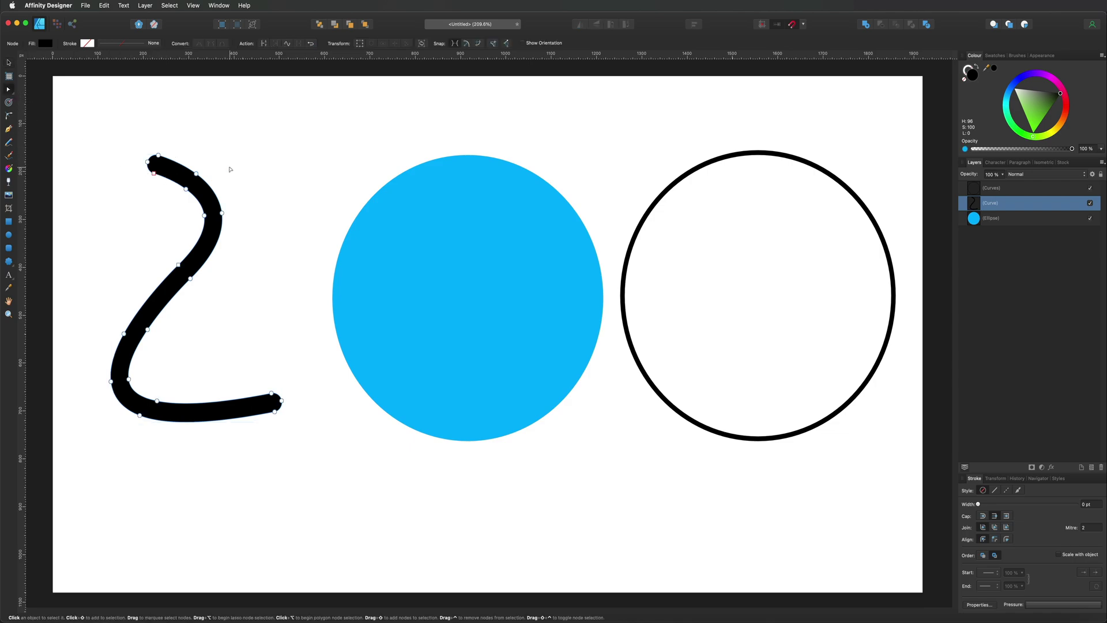
left_click_drag(197, 173, 260, 146)
left_click_drag(196, 285, 272, 319)
left_click_drag(123, 334, 65, 278)
left_click_drag(178, 265, 163, 216)
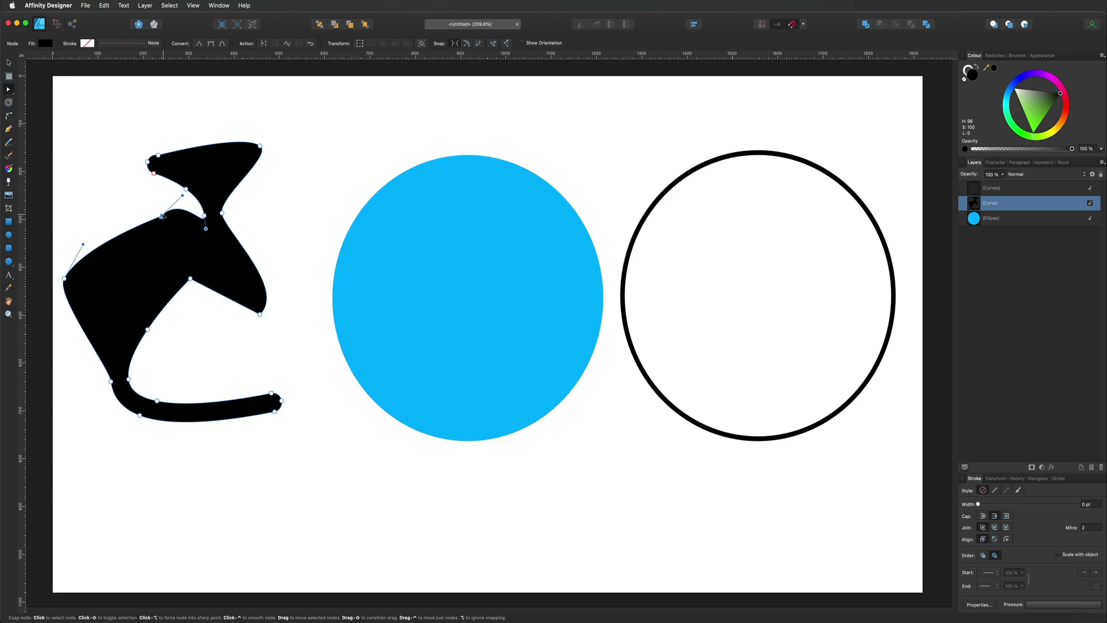
- Delete the ellipse, the ring and the distorted curve to leave the page empty
left_click(10, 62)
left_click_drag(67, 90, 925, 590)
key("Delete")
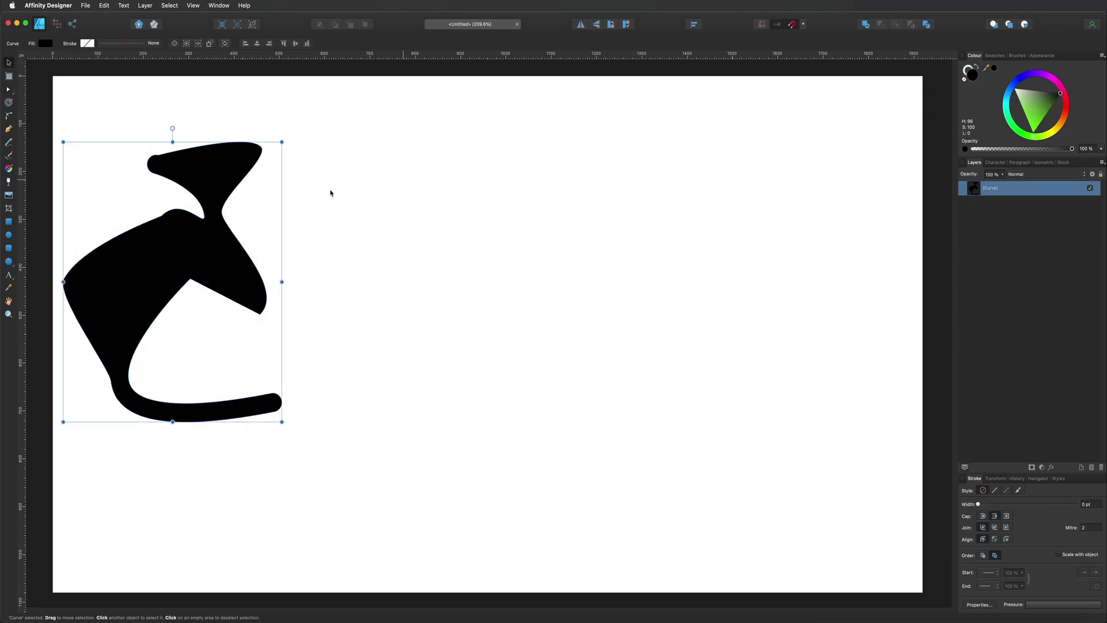
key("Delete")
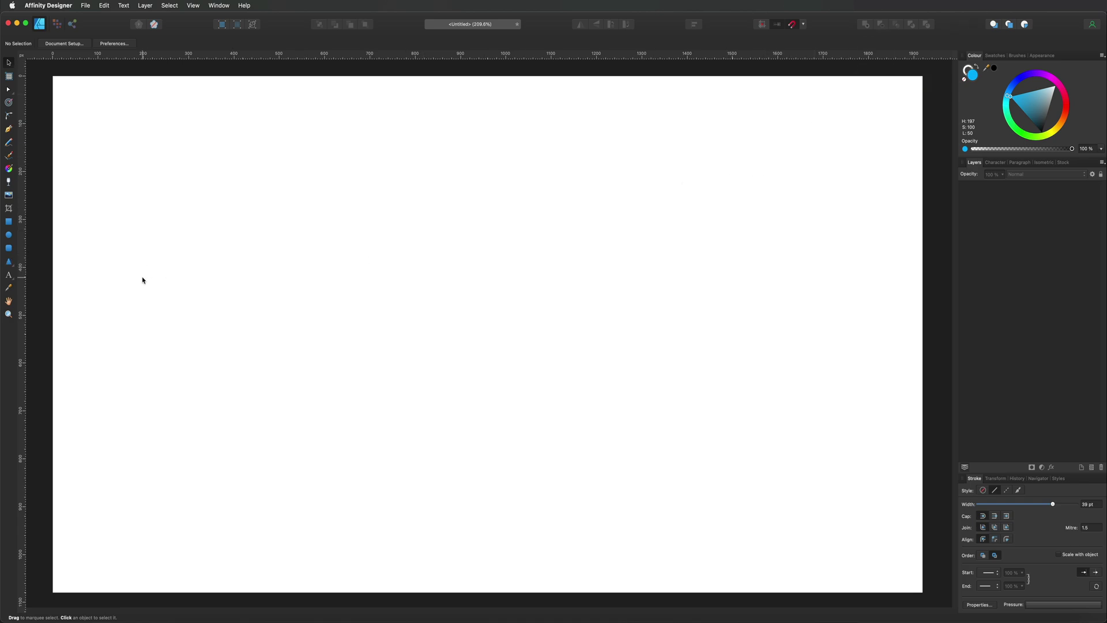
- Draw a large blue heart with the Heart tool and centre it horizontally and vertically on the page
left_click(13, 265)
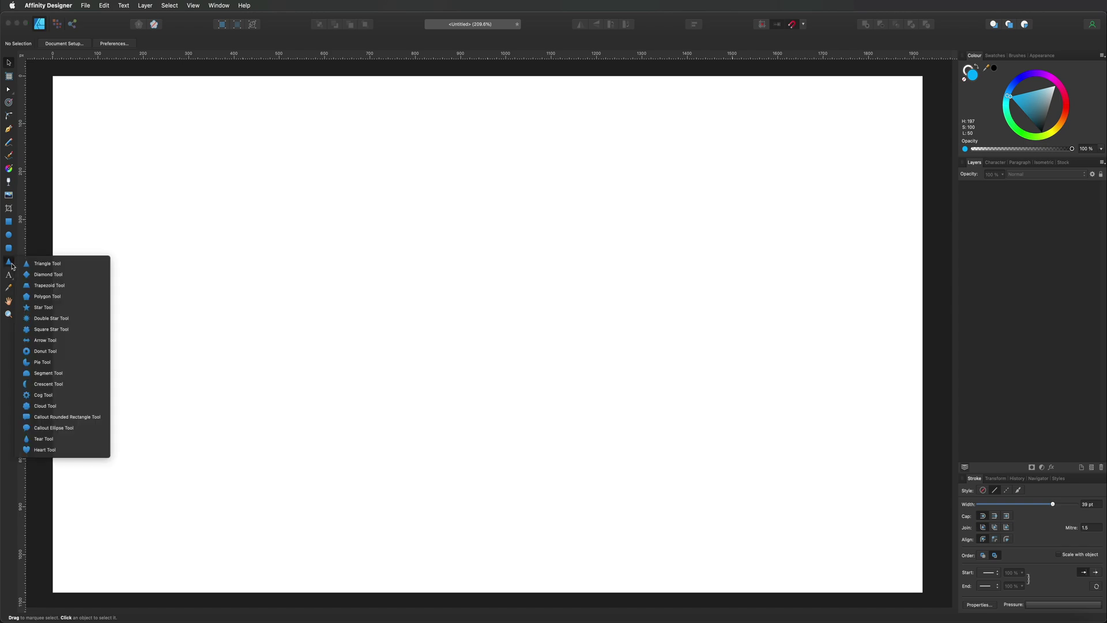
left_click(44, 449)
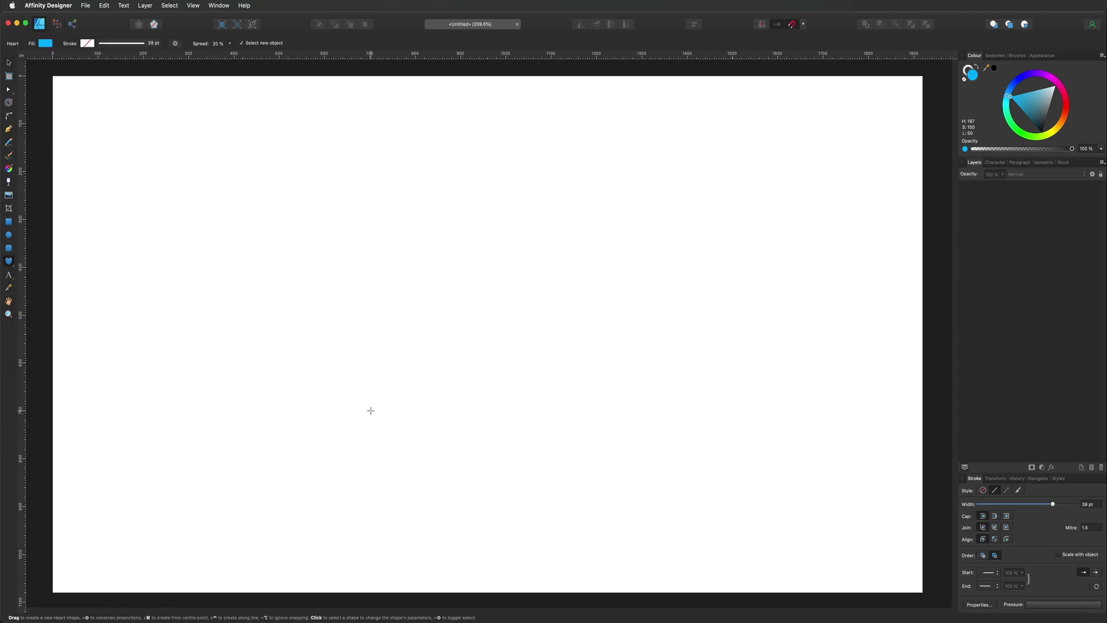
left_click_drag(319, 465, 710, 132)
left_click(9, 63)
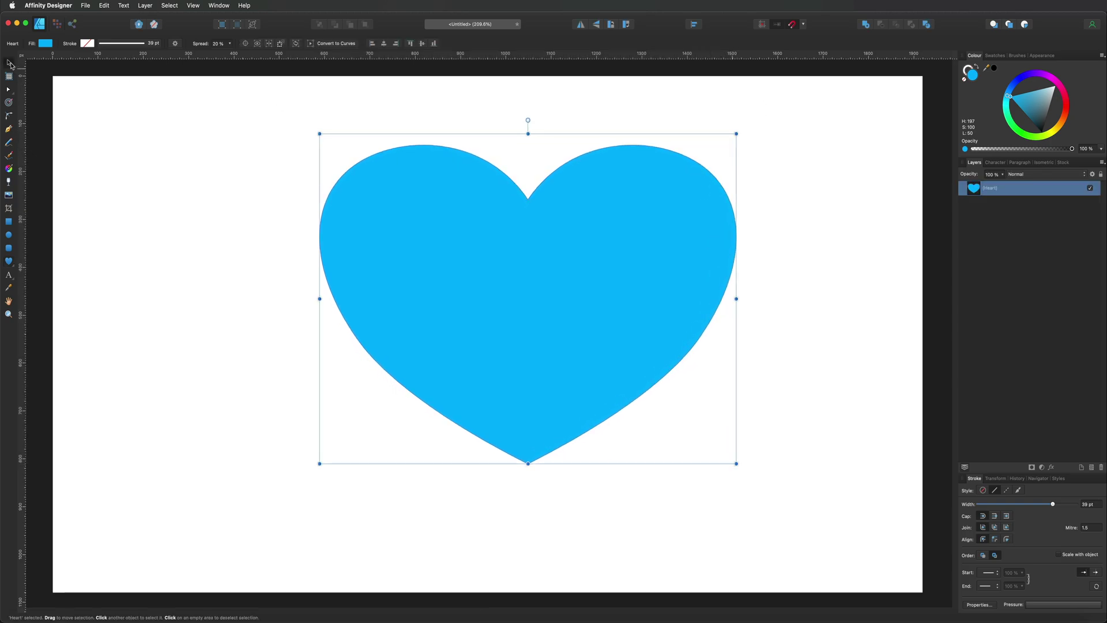
left_click(384, 44)
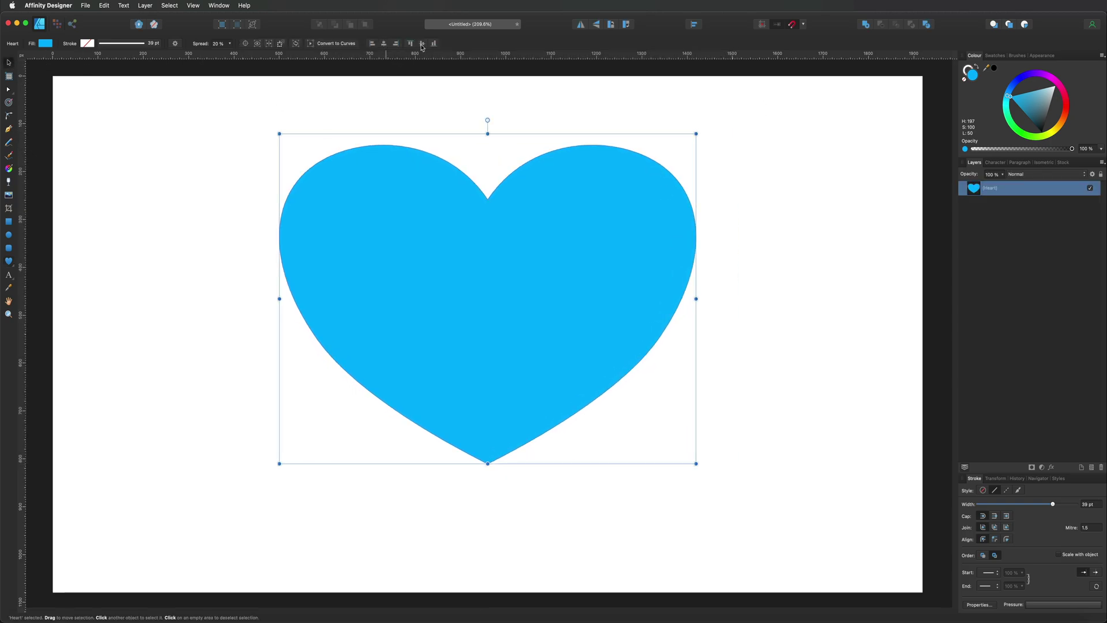
left_click(424, 44)
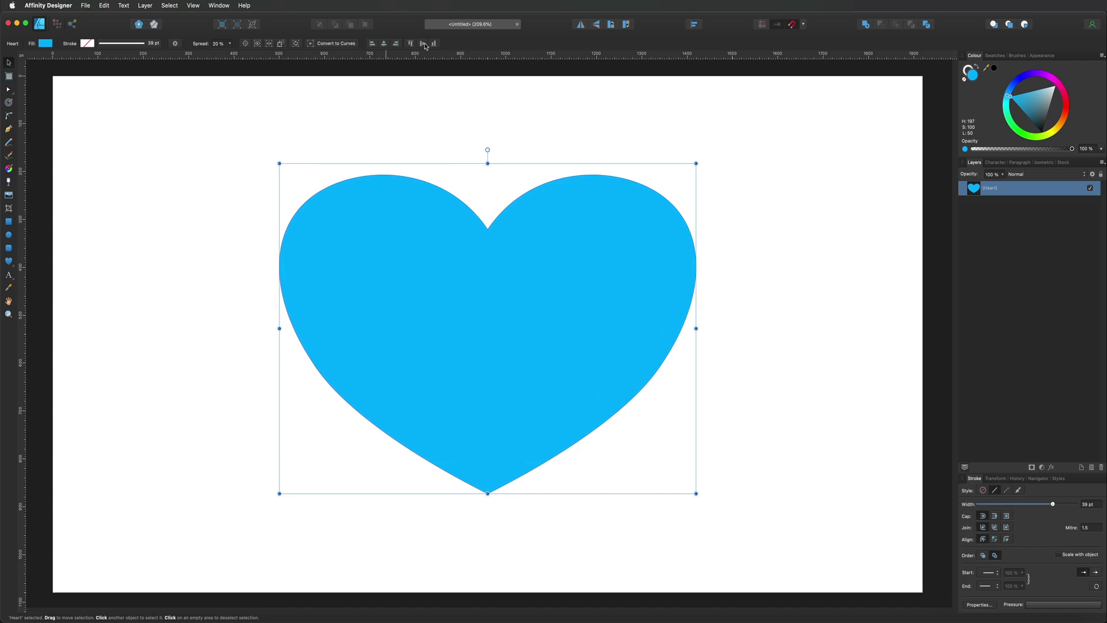
- Draw a curve with the Pen tool from outside the heart's upper left, bulging right across it, to just left of its bottom tip
left_click(9, 129)
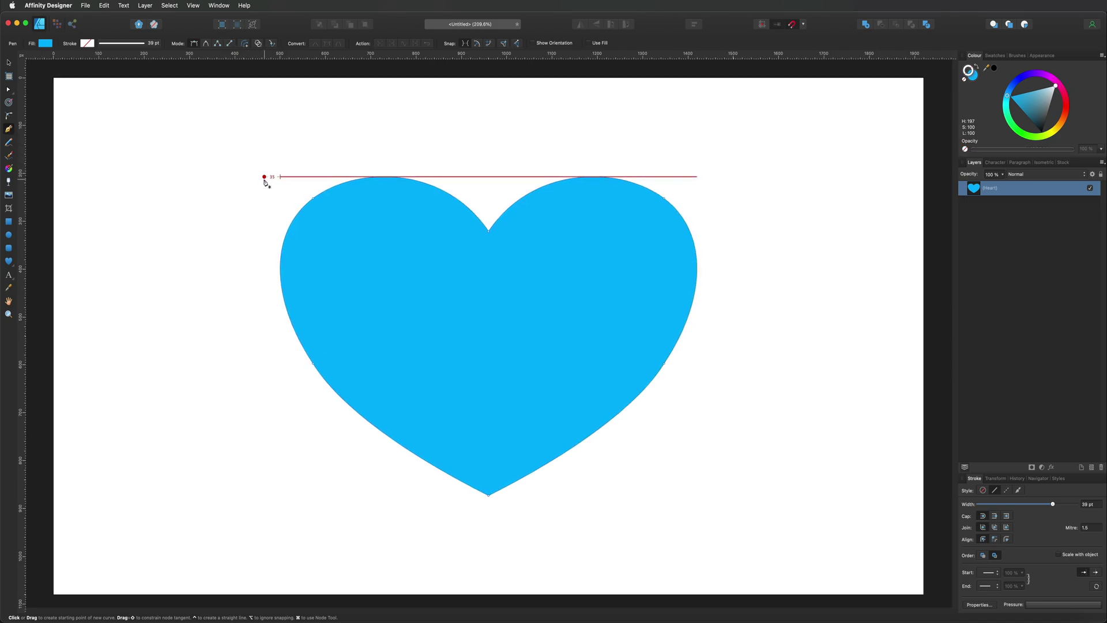
scroll(264, 180, "left", 1)
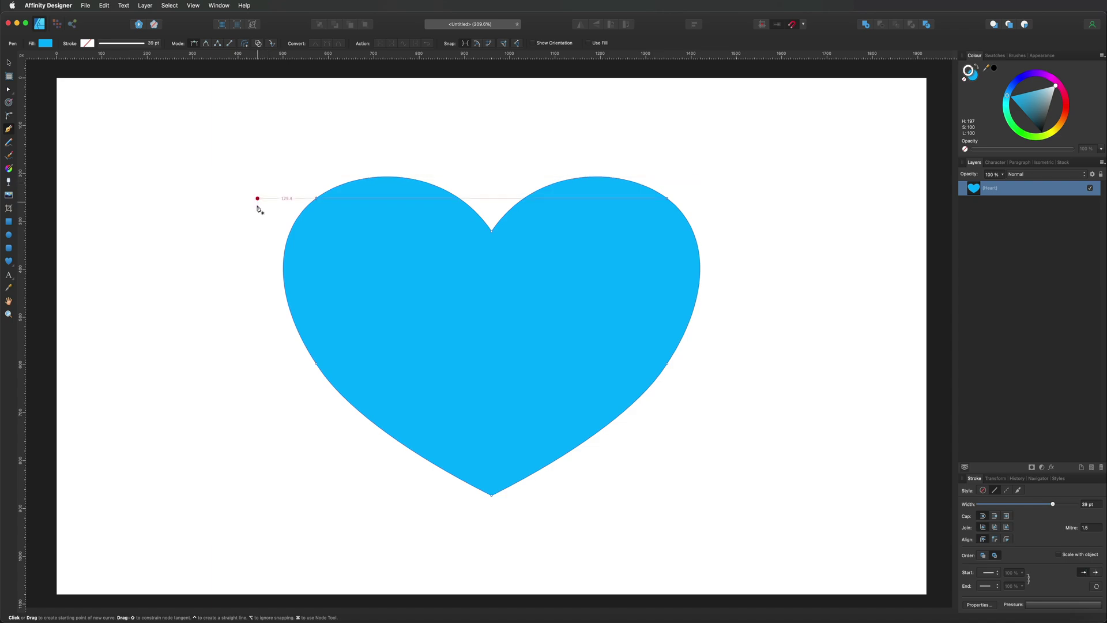
left_click(265, 194)
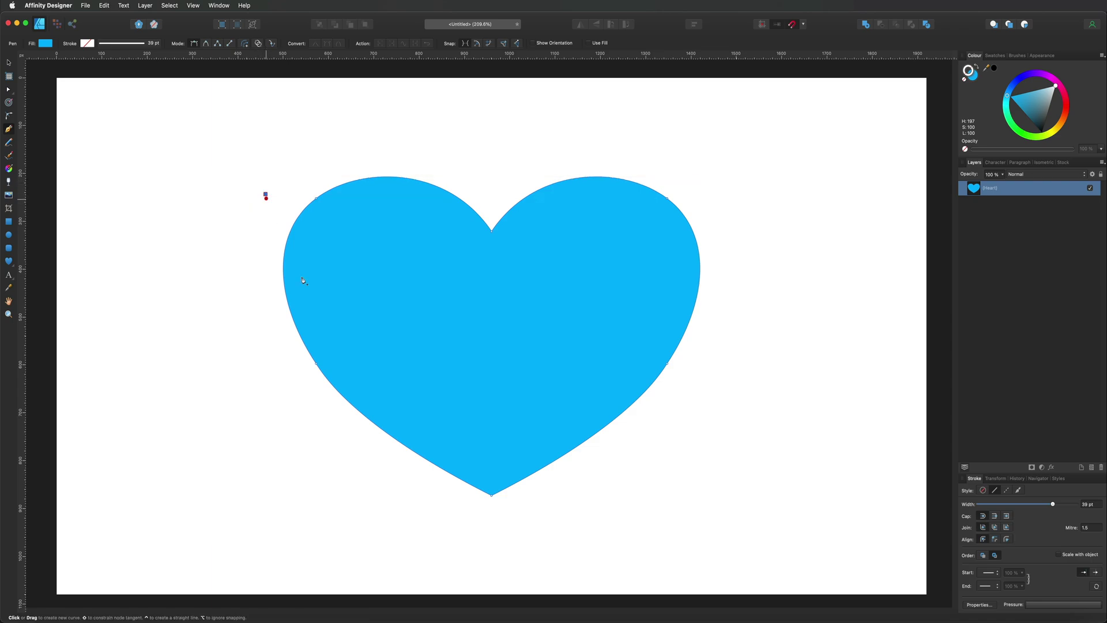
left_click(430, 495)
key("super+1")
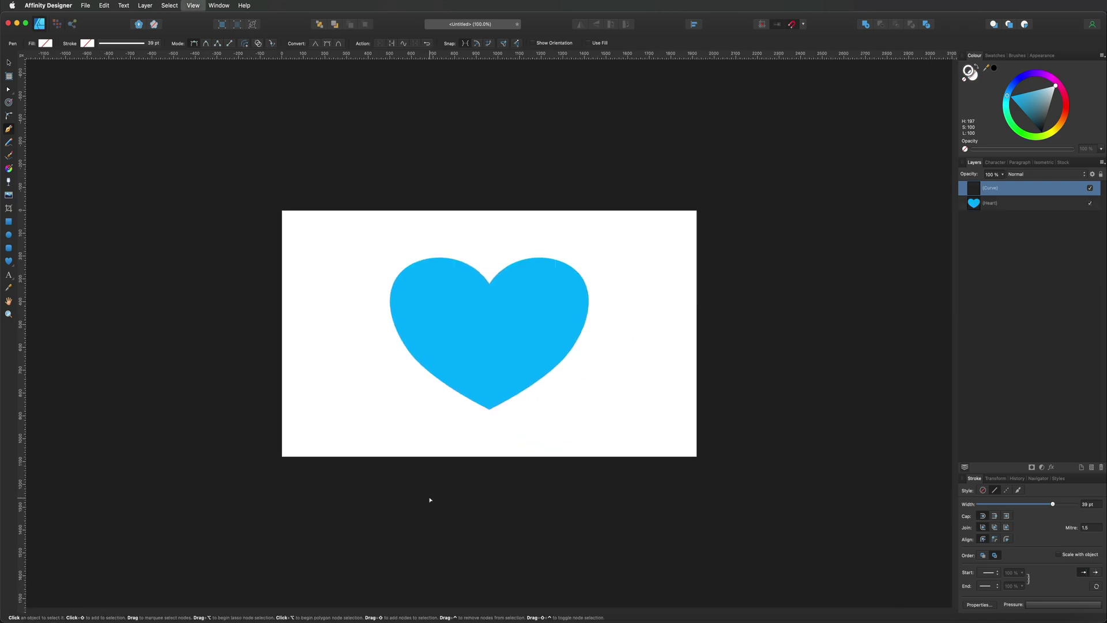
left_click_drag(460, 410, 257, 500)
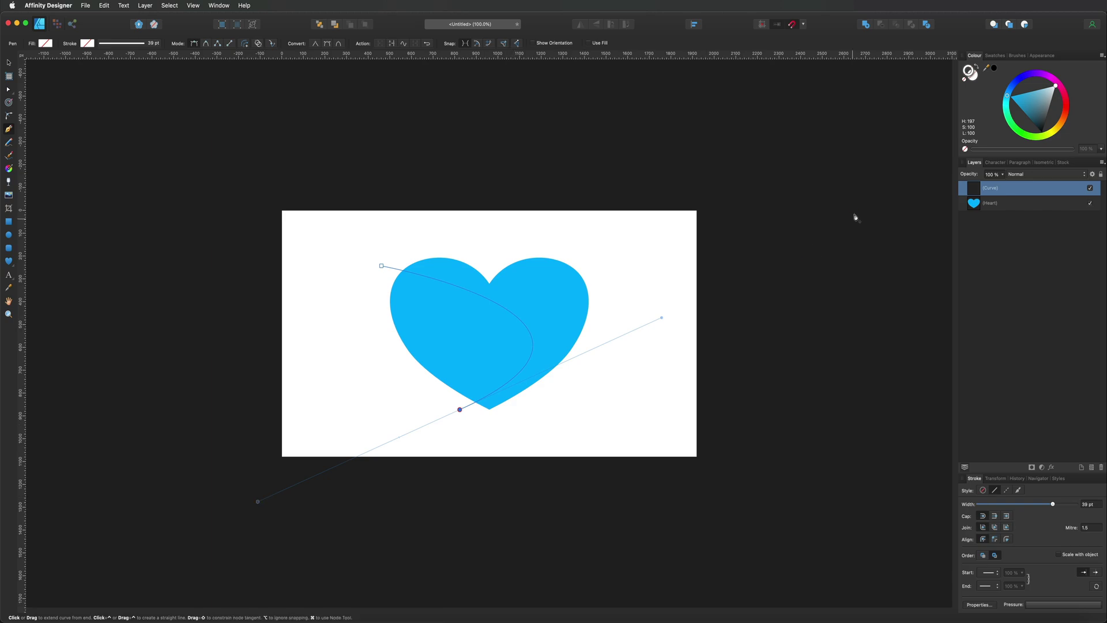
- Set the curve's stroke to white with a width of 45 pt
left_click_drag(1031, 97, 1067, 80)
left_click_drag(1052, 505, 1060, 505)
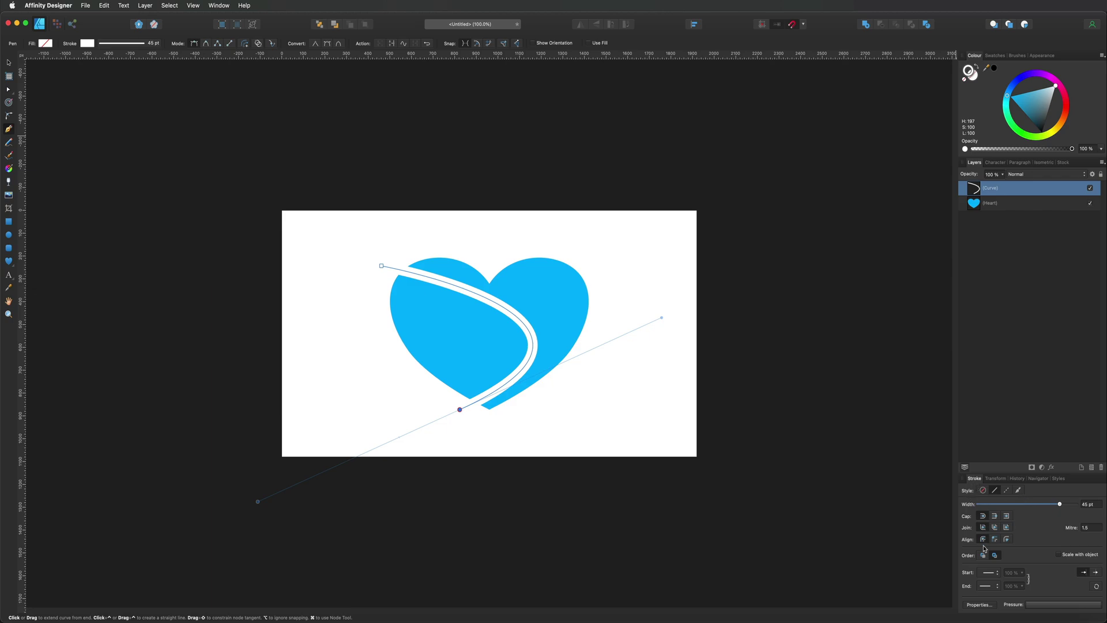
left_click(193, 5)
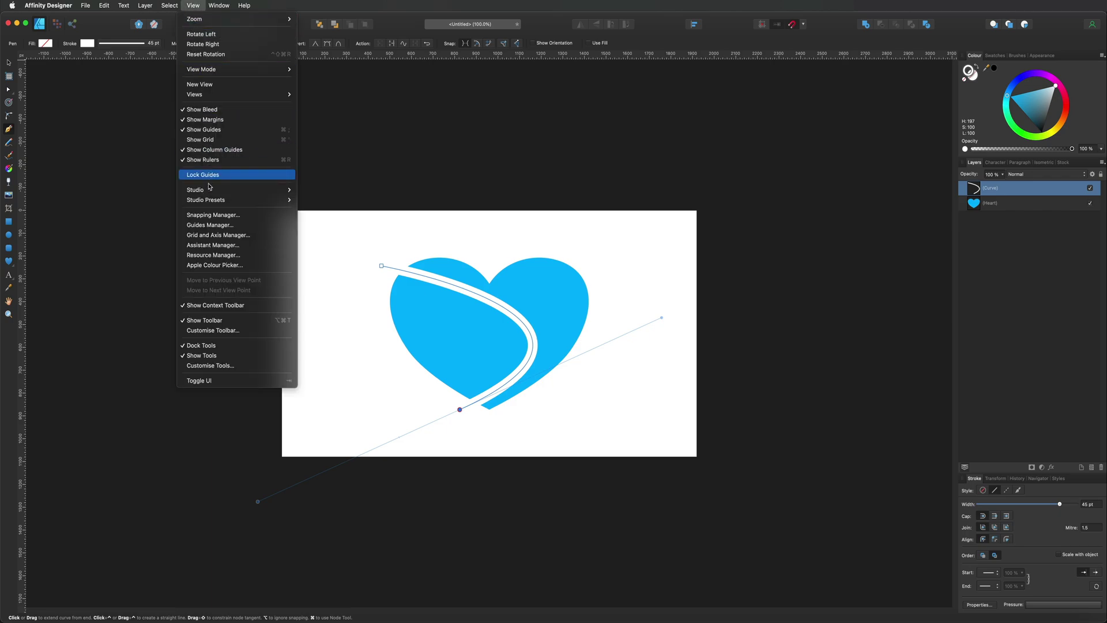
mouse_move(210, 191)
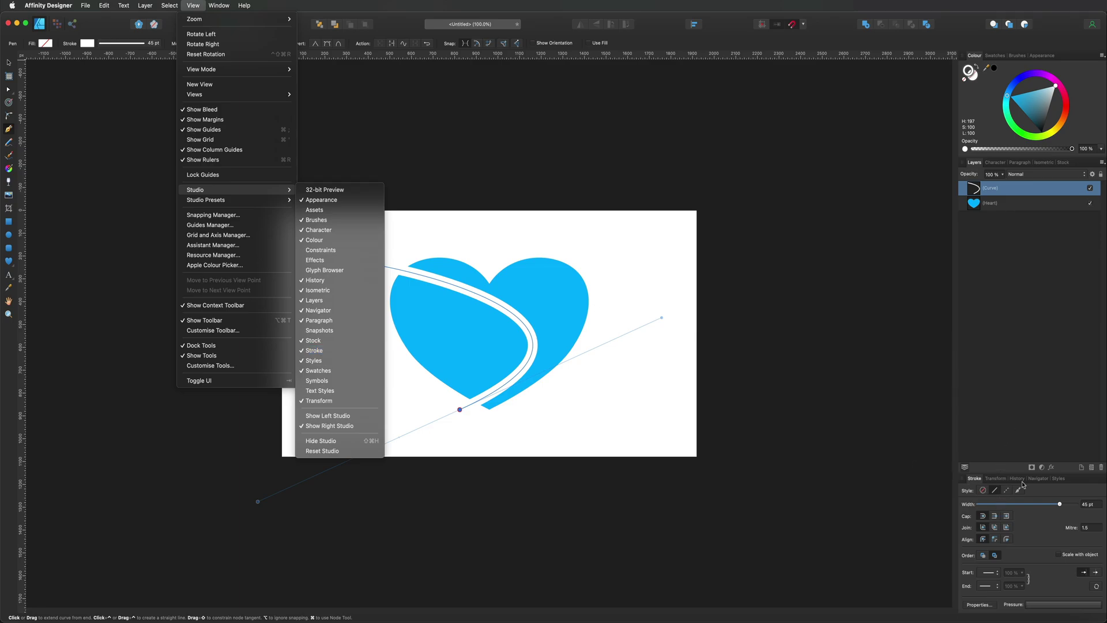
key("Escape")
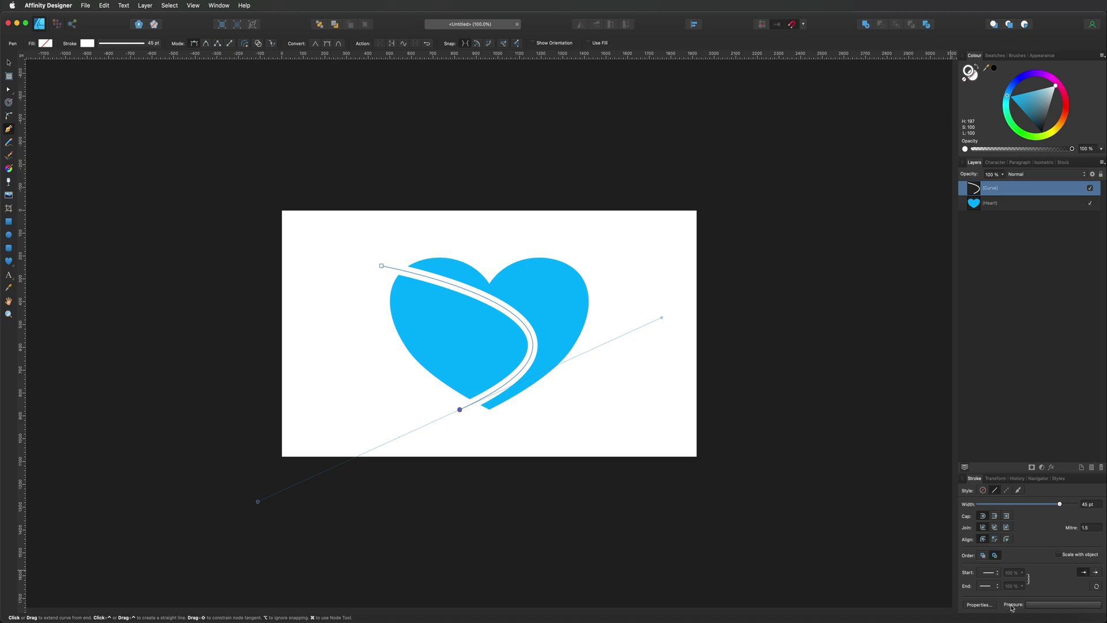
- Shape the stroke's pressure profile so the curve tapers from full width at its start to zero at its end
left_click(1038, 606)
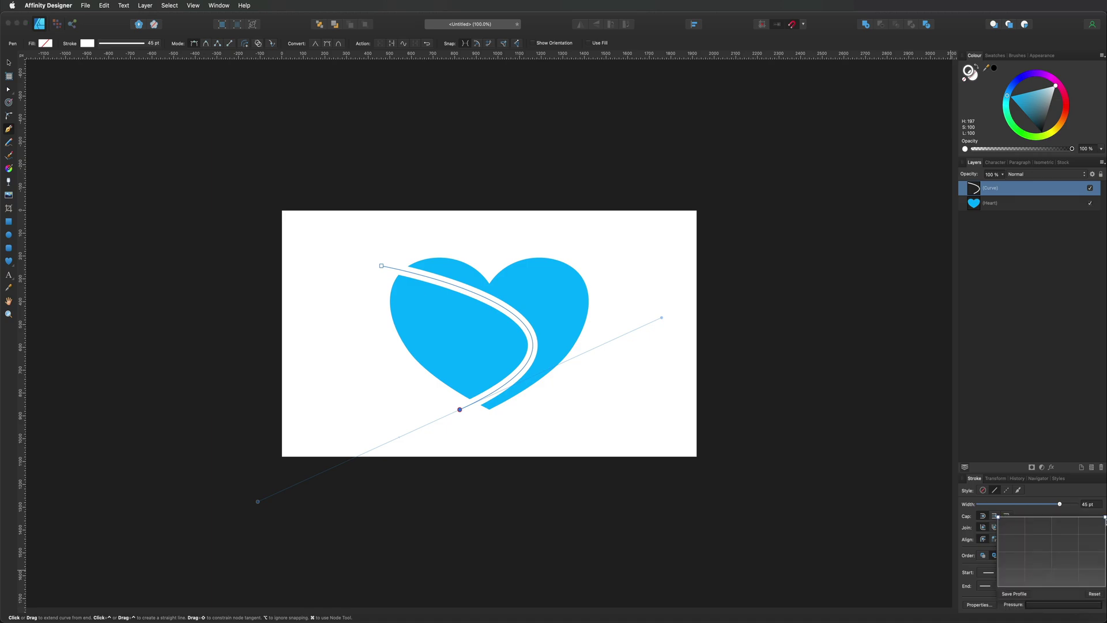
mouse_move(998, 517)
left_mouse_down()
mouse_move(998, 539)
mouse_move(996, 517)
left_mouse_up()
left_click_drag(1105, 517, 1105, 586)
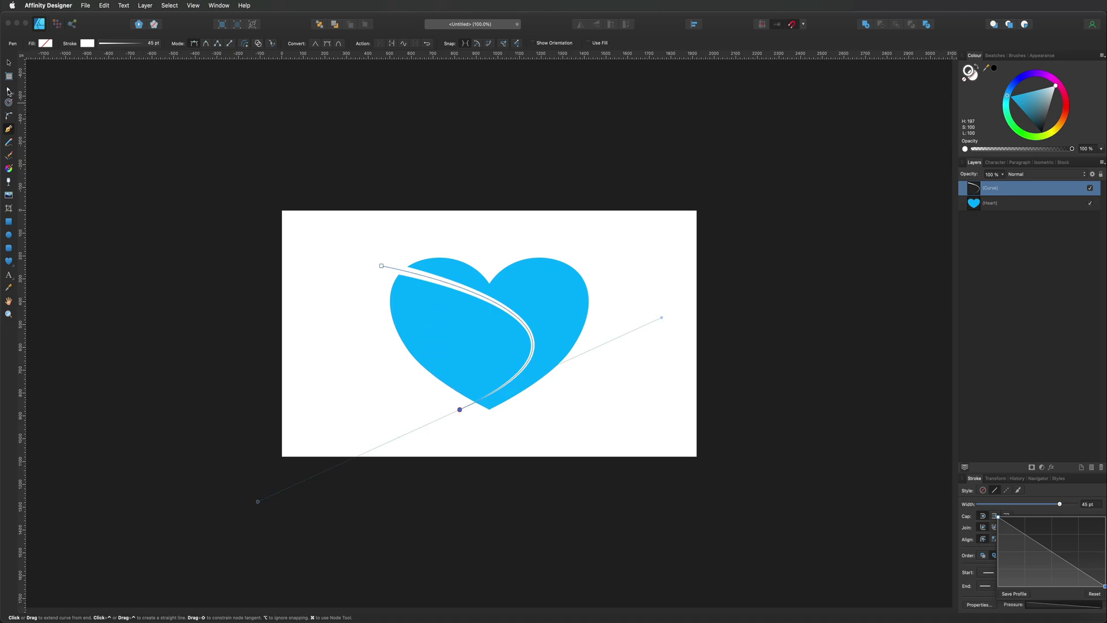
- Refine the white curve by moving its lower end further down, extending that node's handle and shifting its start up and right
key("a")
left_click_drag(459, 410, 456, 419)
left_click_drag(660, 326, 683, 314)
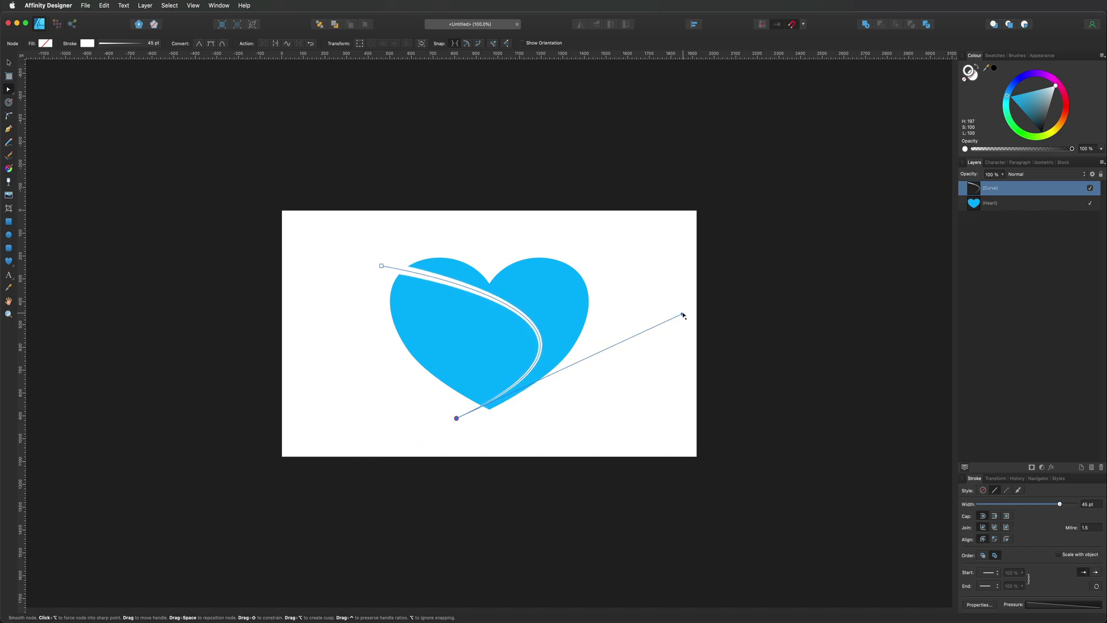
left_click_drag(381, 266, 390, 255)
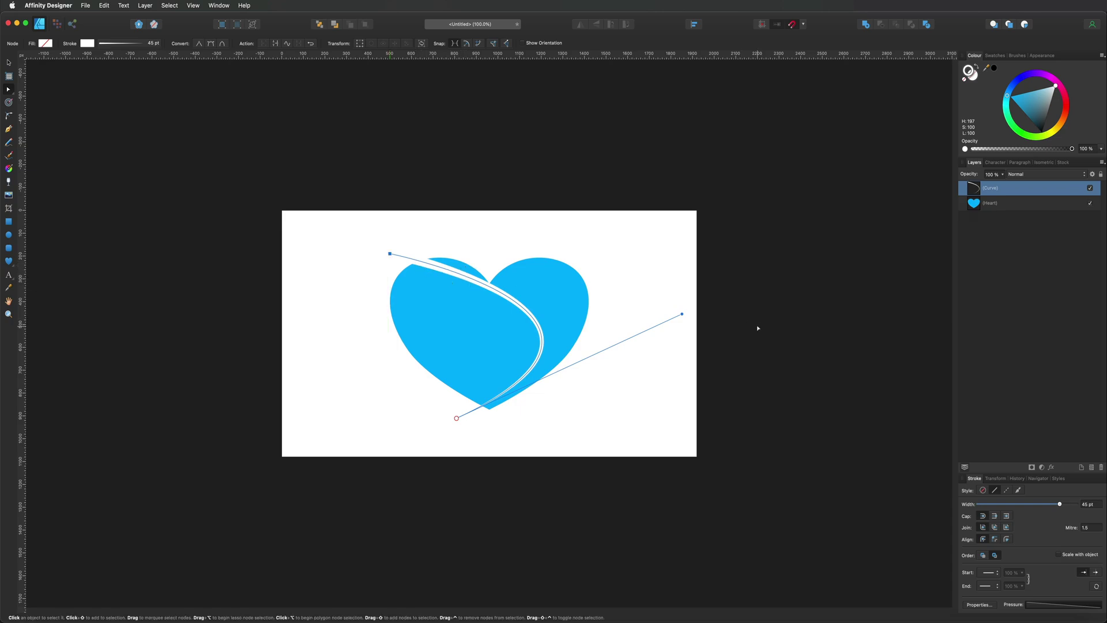
- Set the white curve's stroke width to 90 pt and shift its start slightly downward
left_click_drag(1060, 506, 1073, 506)
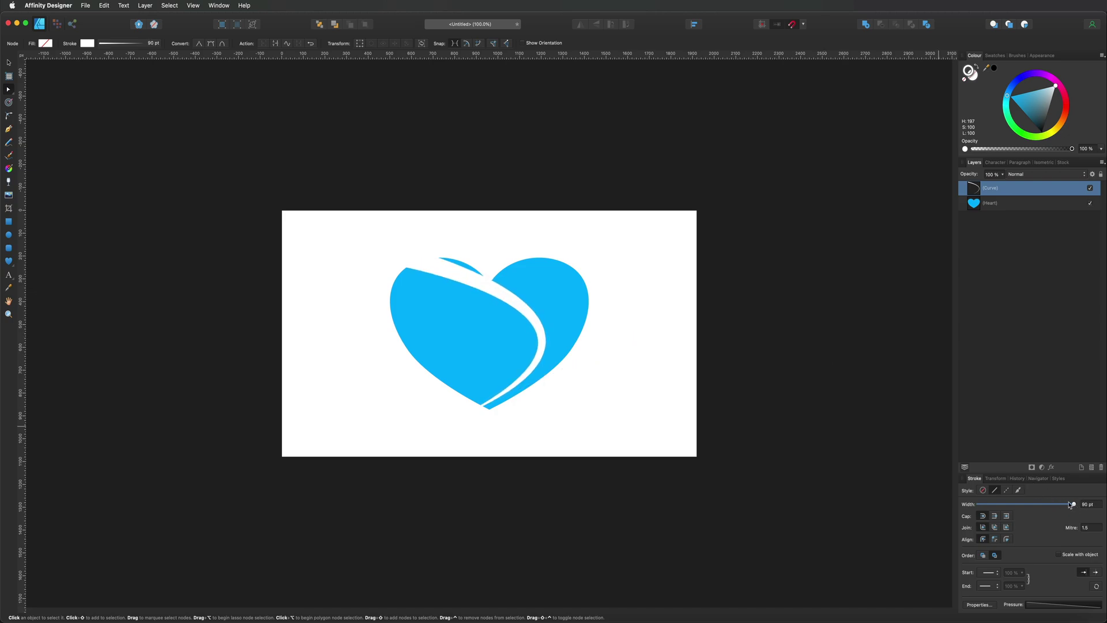
left_click_drag(389, 256, 387, 261)
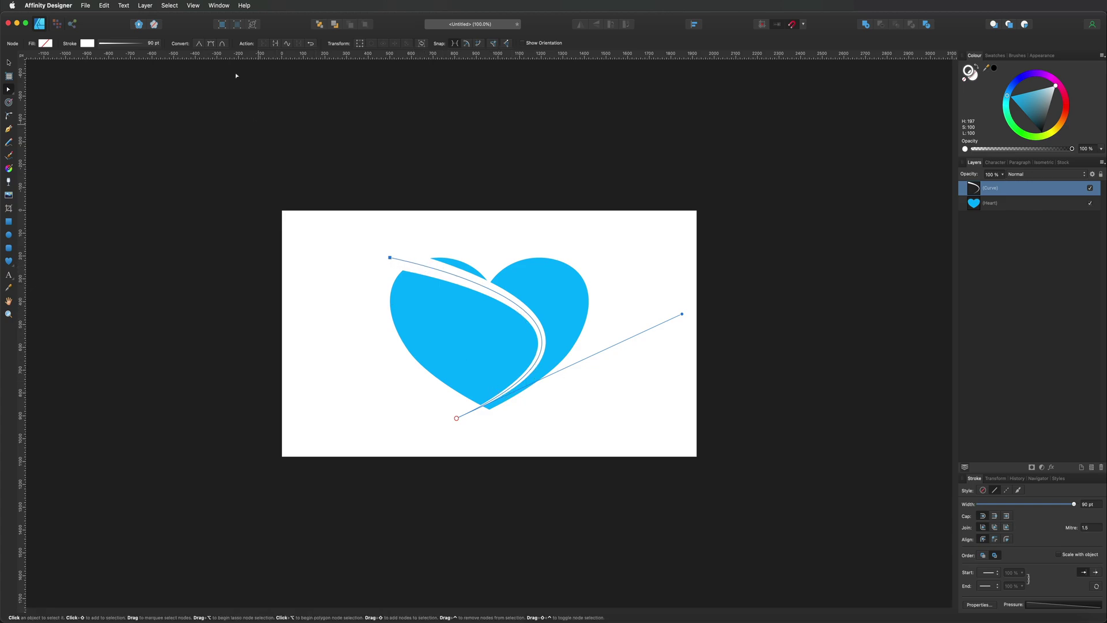
- Expand the white curve's stroke into a shape and divide it together with the heart into separate pieces
left_click(143, 6)
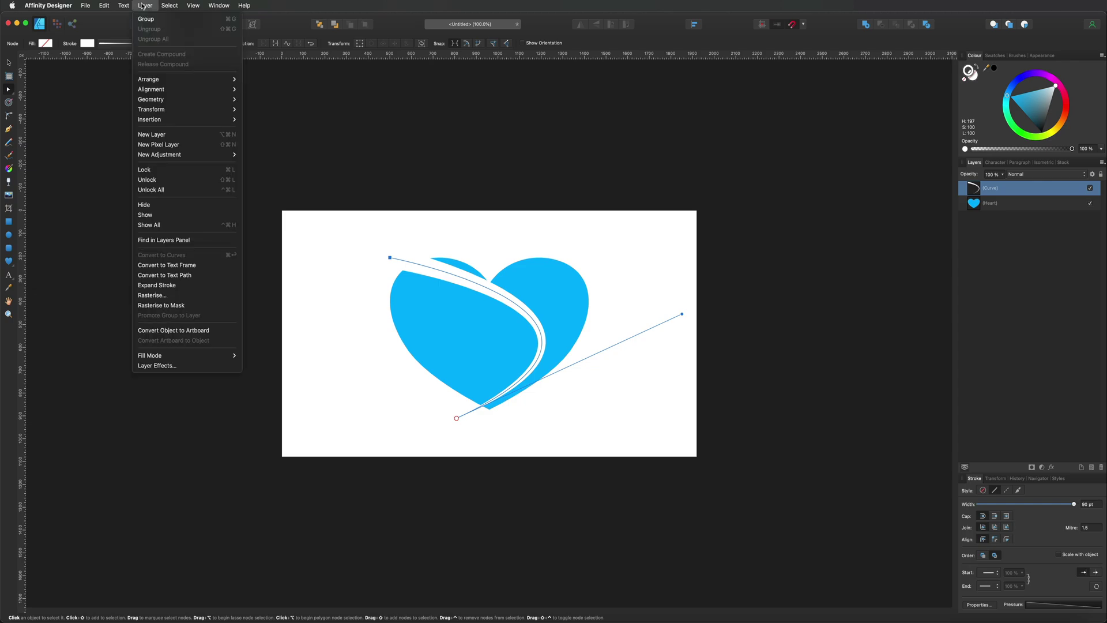
left_click(169, 285)
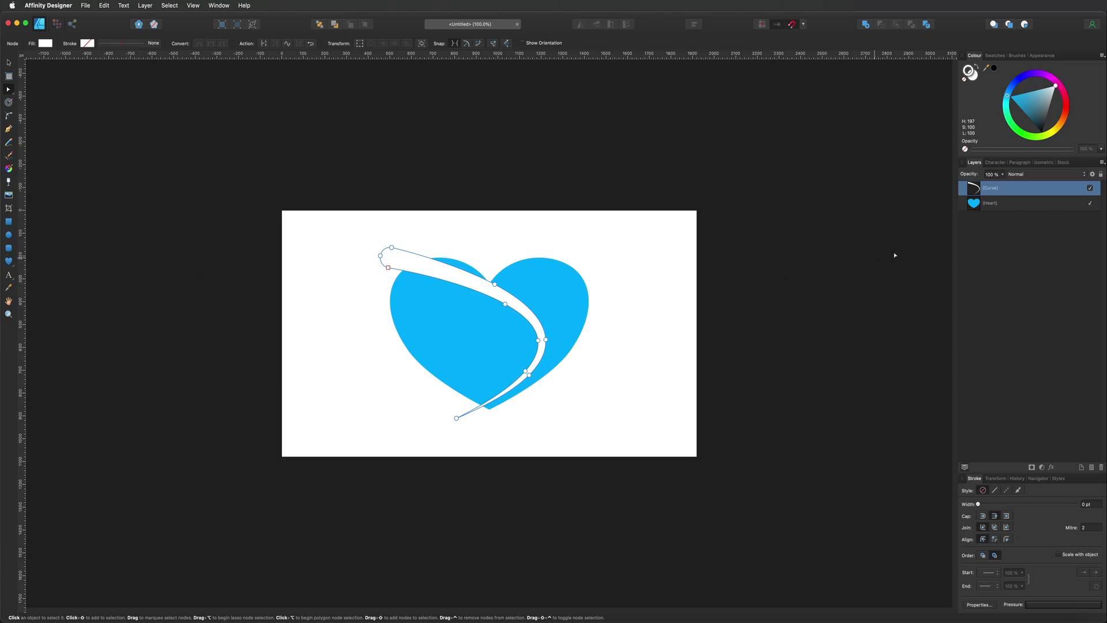
left_click(1000, 205, "shift")
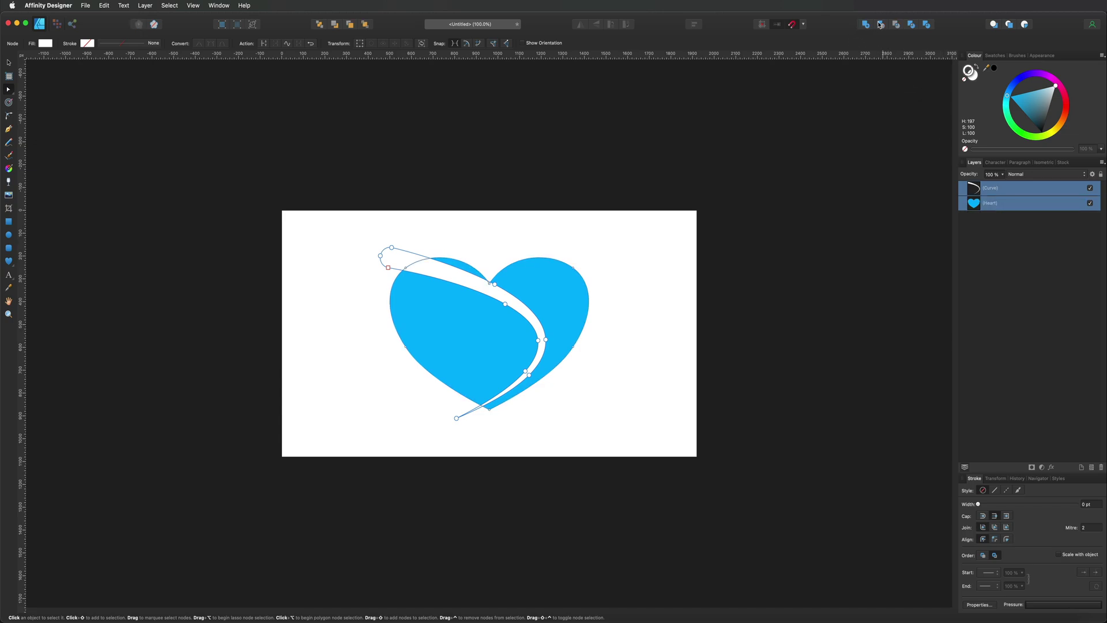
left_click(926, 25)
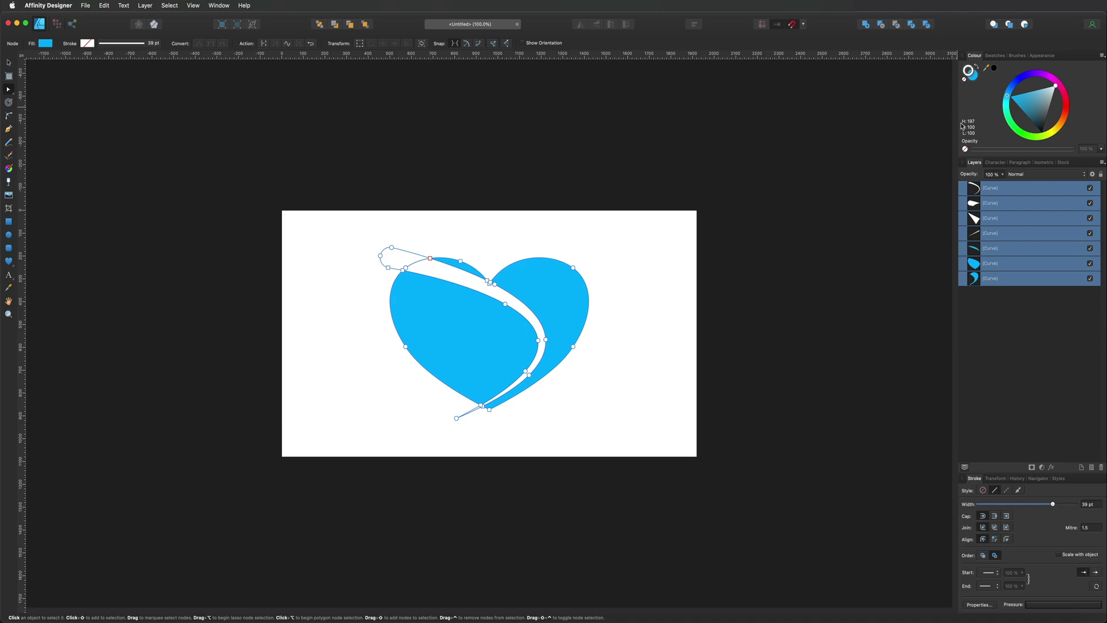
- Examine each piece produced by the division, one layer at a time
left_click(991, 189)
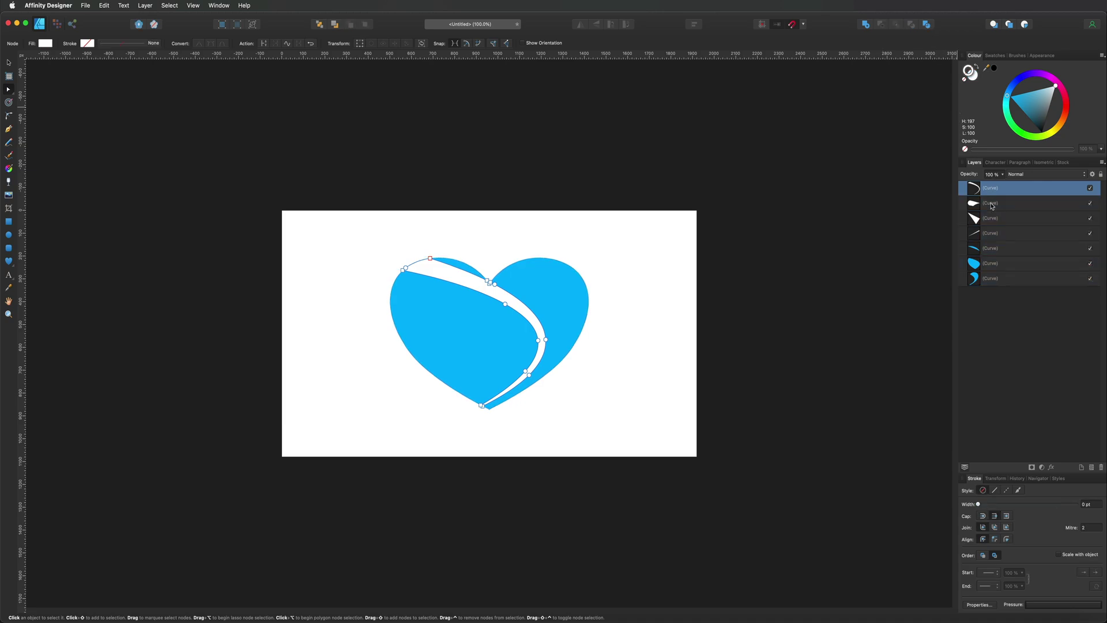
left_click(993, 204)
left_click(995, 219)
left_click(995, 234)
left_click(995, 247)
left_click(997, 263)
left_click(998, 278)
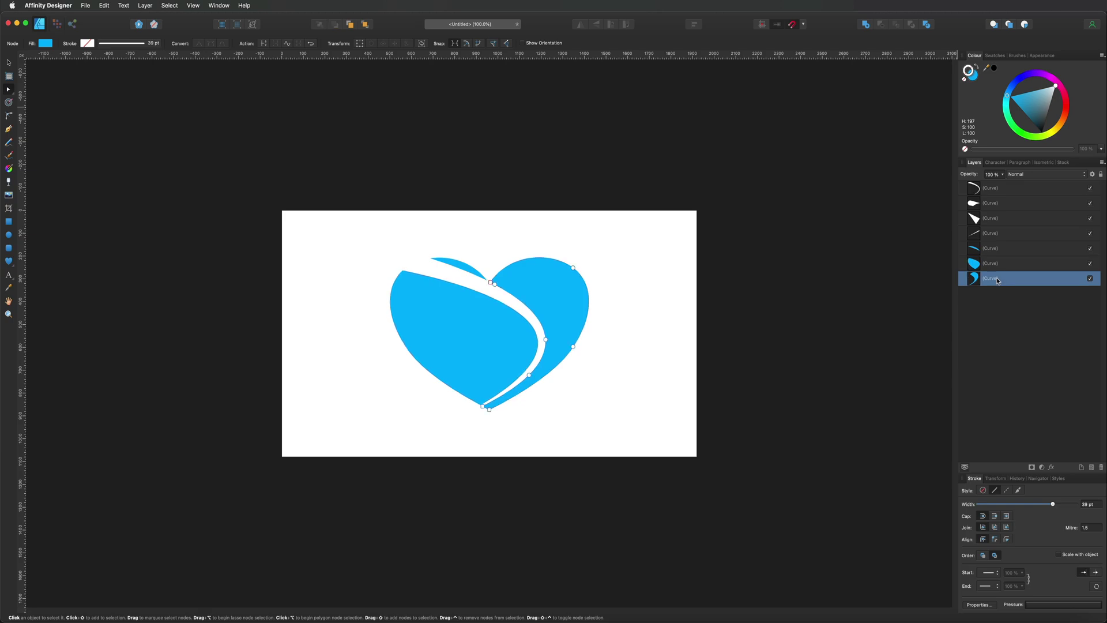
- Delete the four white pieces left by the tapered band, keeping only the blue heart pieces
left_click(986, 192)
key("Delete")
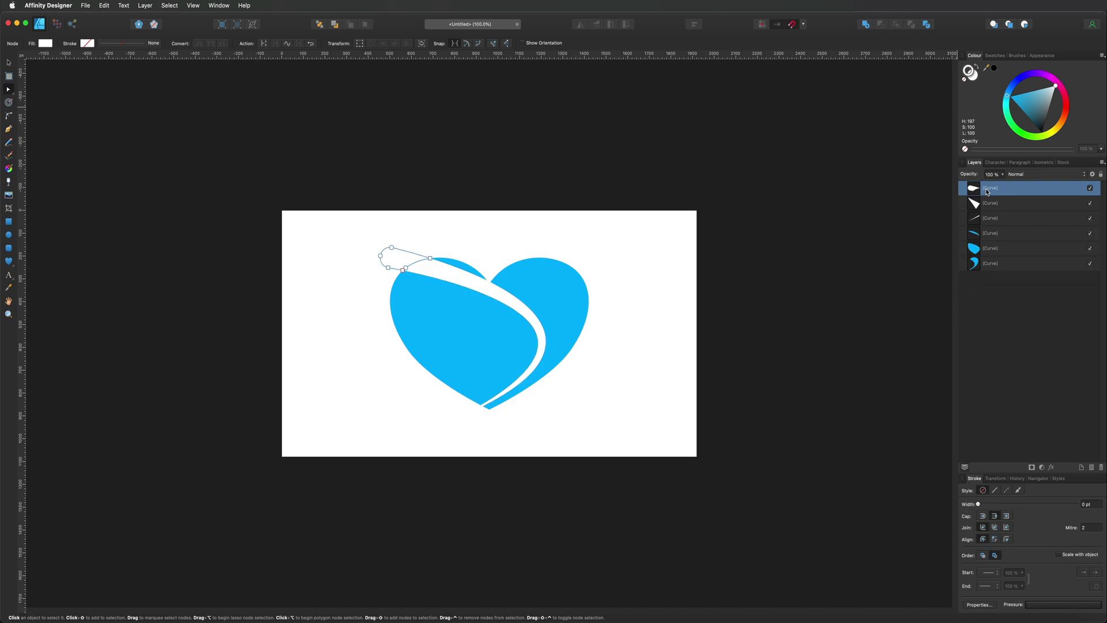
key("Delete")
key("Delete")
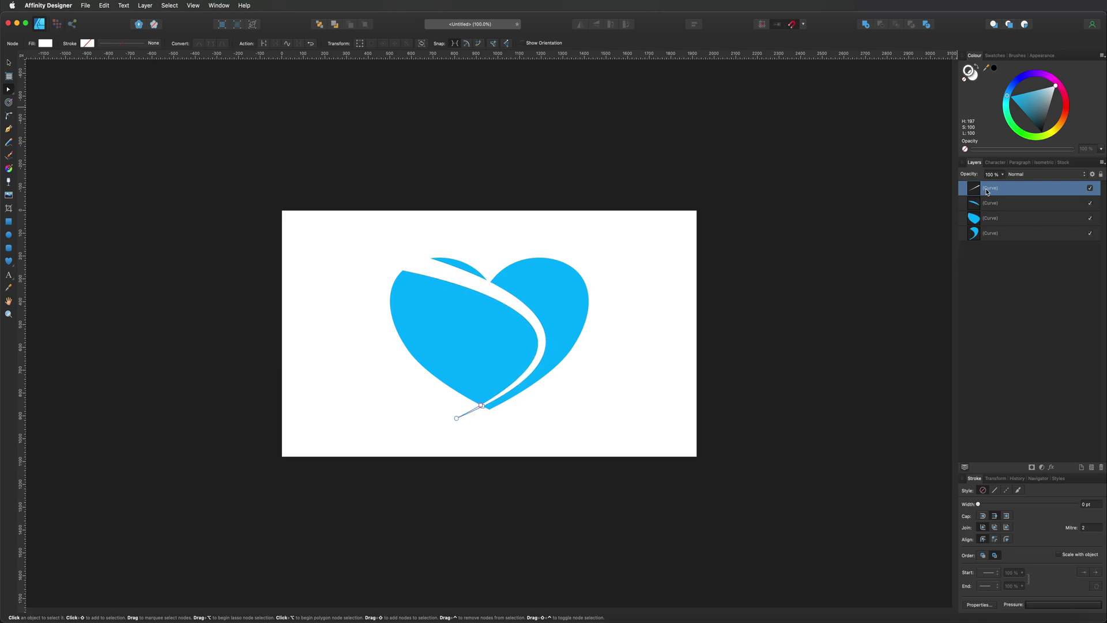
key("Delete")
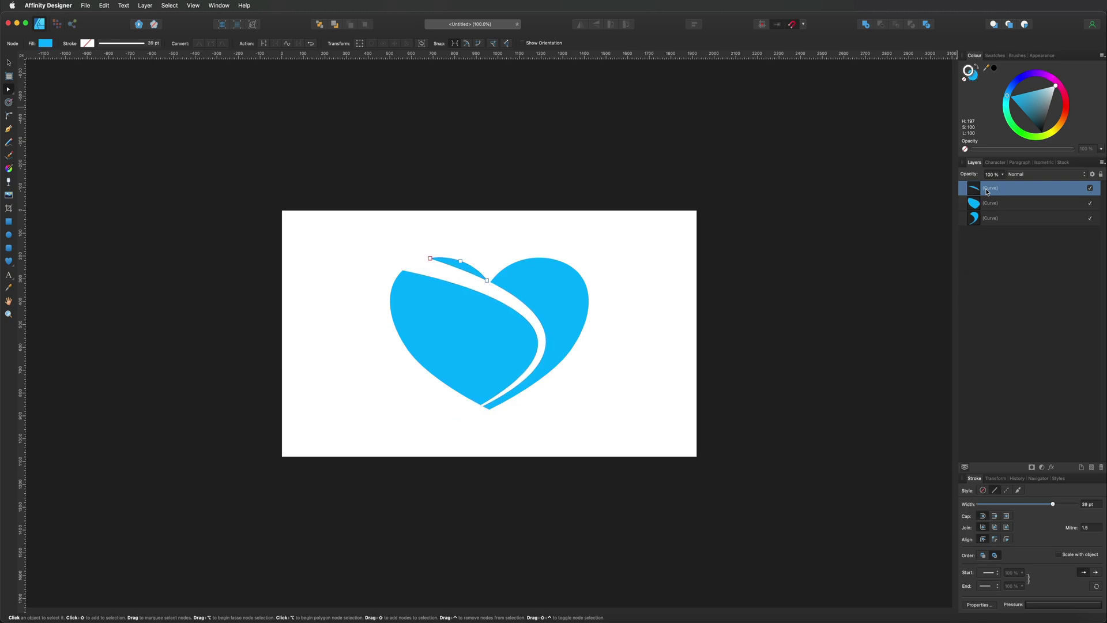
- Fill the thin sliver at the heart's upper left with orange and no stroke
left_click(990, 205)
left_click(991, 219)
left_click(991, 197)
left_click(991, 191)
mouse_move(1054, 137)
left_mouse_down()
mouse_move(1060, 126)
mouse_move(1040, 135)
mouse_move(1059, 124)
mouse_move(1017, 139)
left_mouse_up()
left_click(964, 81)
left_click(974, 76)
- Fill the heart's large left piece with bright green and its right piece with light violet
left_click(1000, 205)
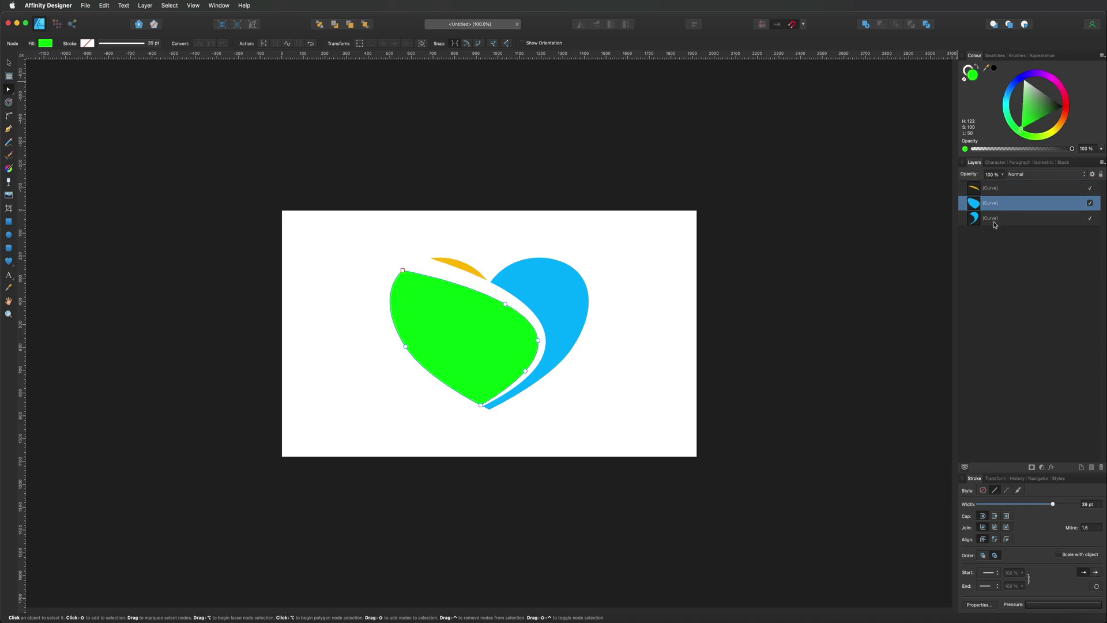
left_click(991, 218)
left_click_drag(1039, 77, 1056, 115)
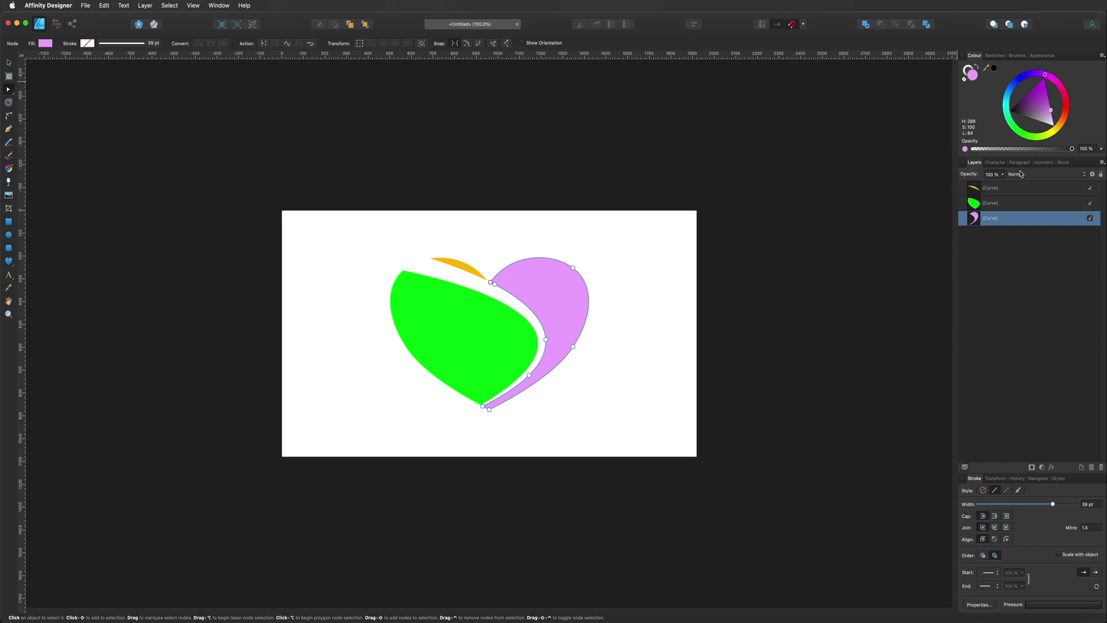
- Group the three heart pieces, then scale the group to about half size and place it left of the page's centre
left_click(1007, 190, "shift")
key("super+g")
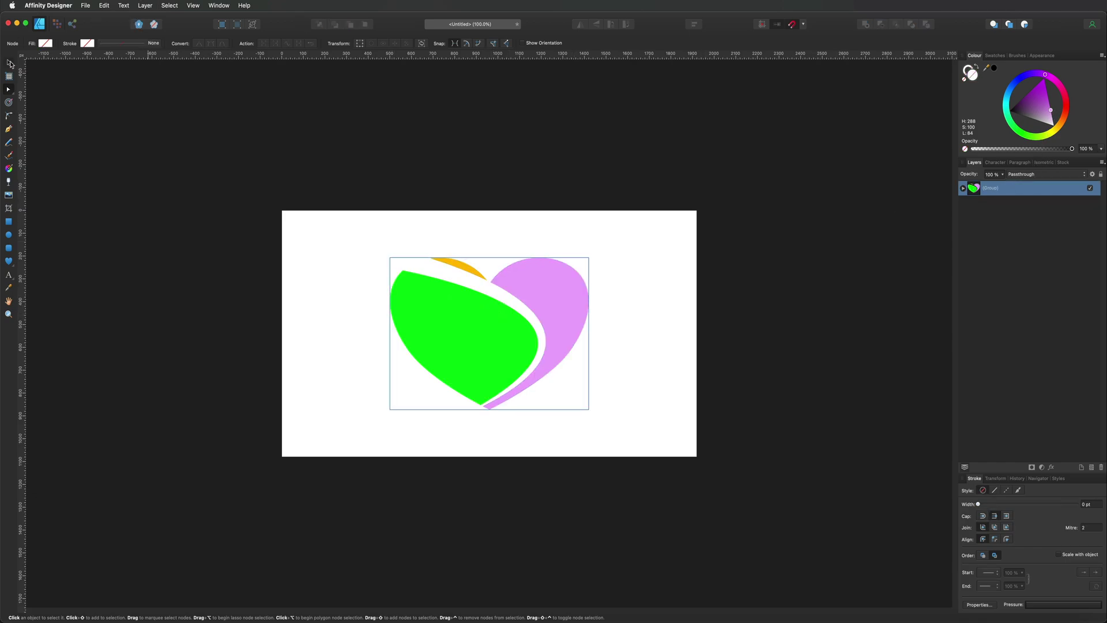
left_click(9, 62)
left_click_drag(391, 259, 413, 286)
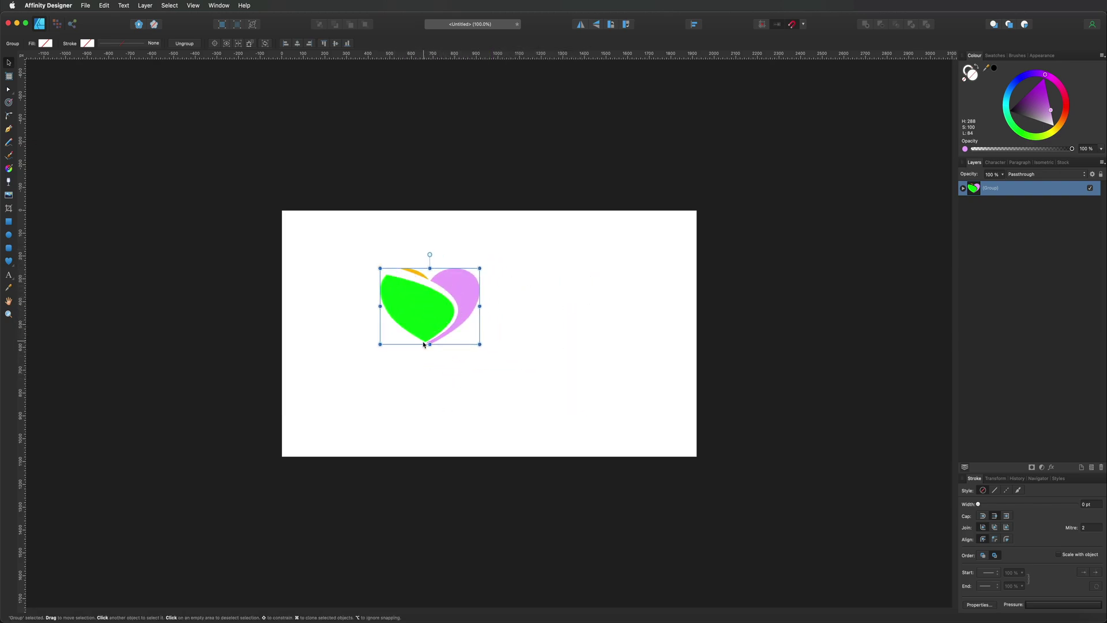
- Draw a rectangle about 627 px wide and 763 px high right of the heart and fill it light blue
left_click(8, 223)
left_click_drag(516, 245, 651, 410)
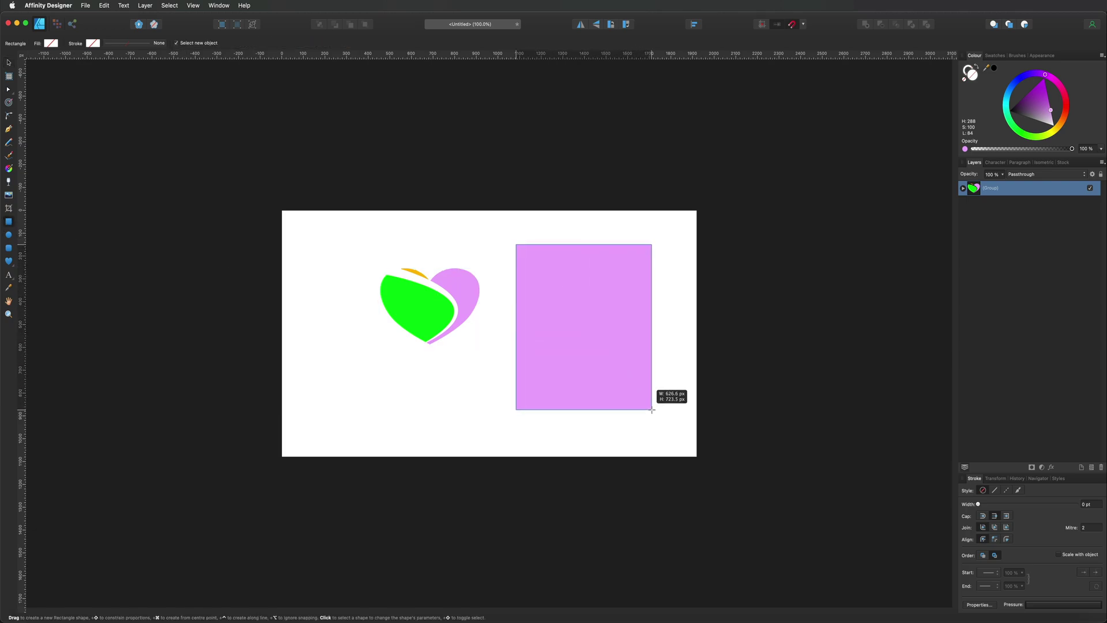
left_click(1008, 96)
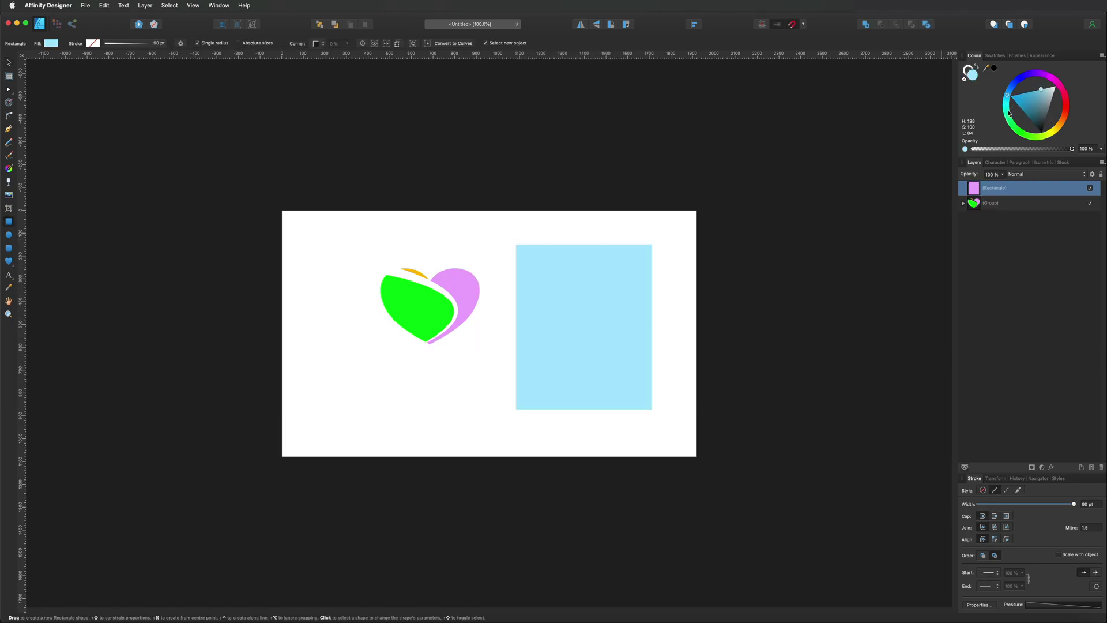
- Bring the heart group in front of the large light blue rectangle and place it over the rectangle's upper half
left_click_drag(393, 291, 551, 265)
key("v")
left_click_drag(973, 218, 970, 198)
left_click_drag(555, 291, 573, 314)
- Apply a linear gradient to each of the three heart pieces, running from a lighter top to a darker bottom
key("super+equal")
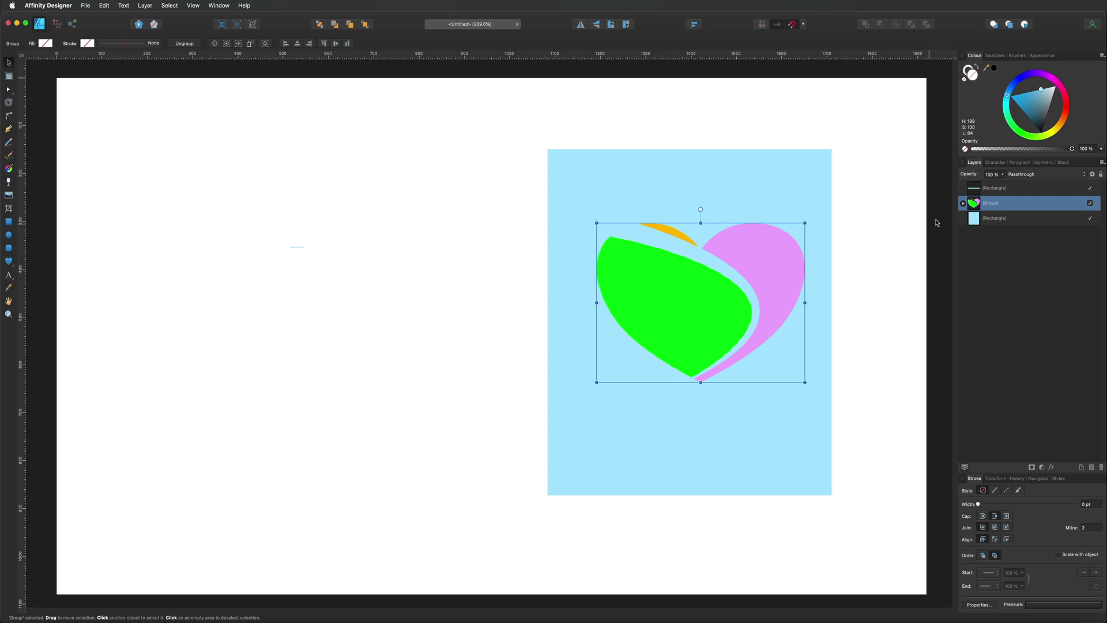
left_click(963, 203)
left_click(995, 219)
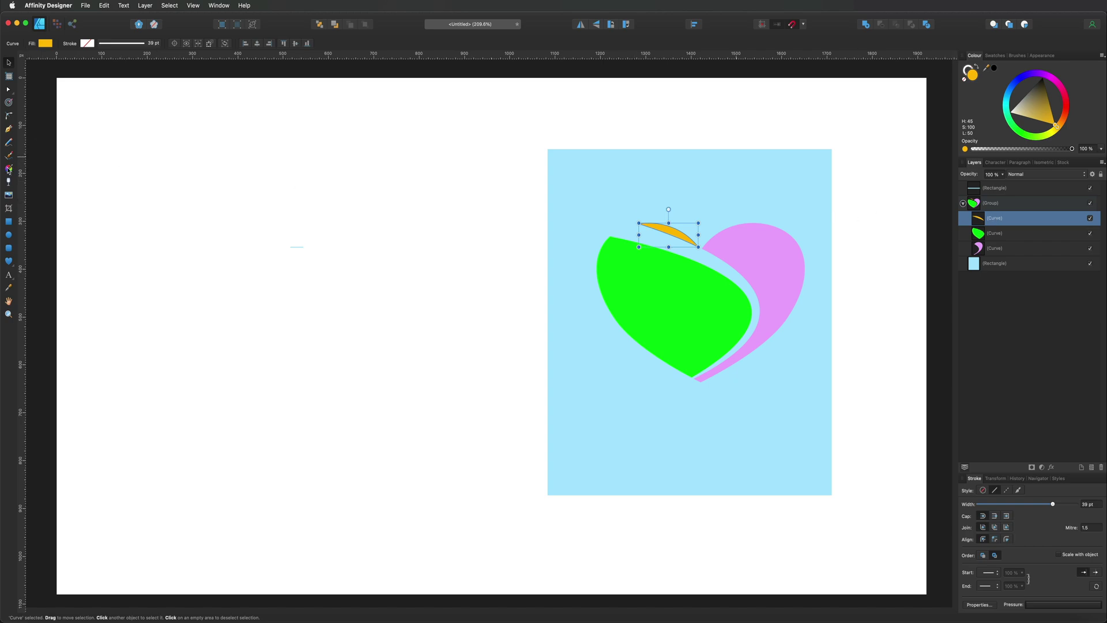
left_click(9, 168)
left_click_drag(675, 221, 694, 397)
left_click(994, 236)
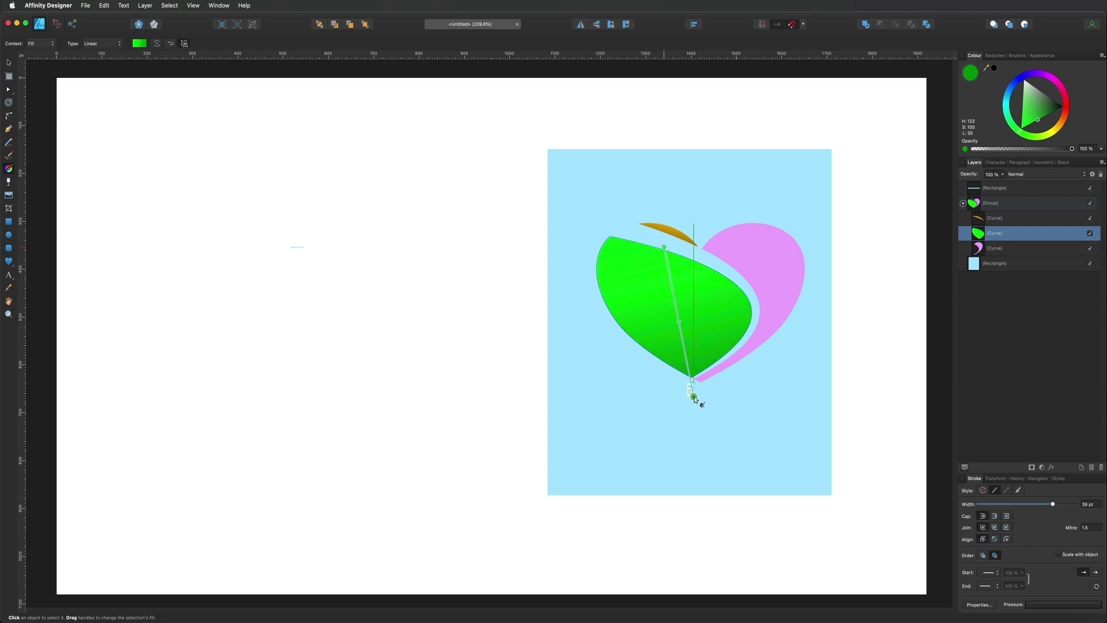
left_click(1006, 249)
left_click_drag(771, 199, 731, 408)
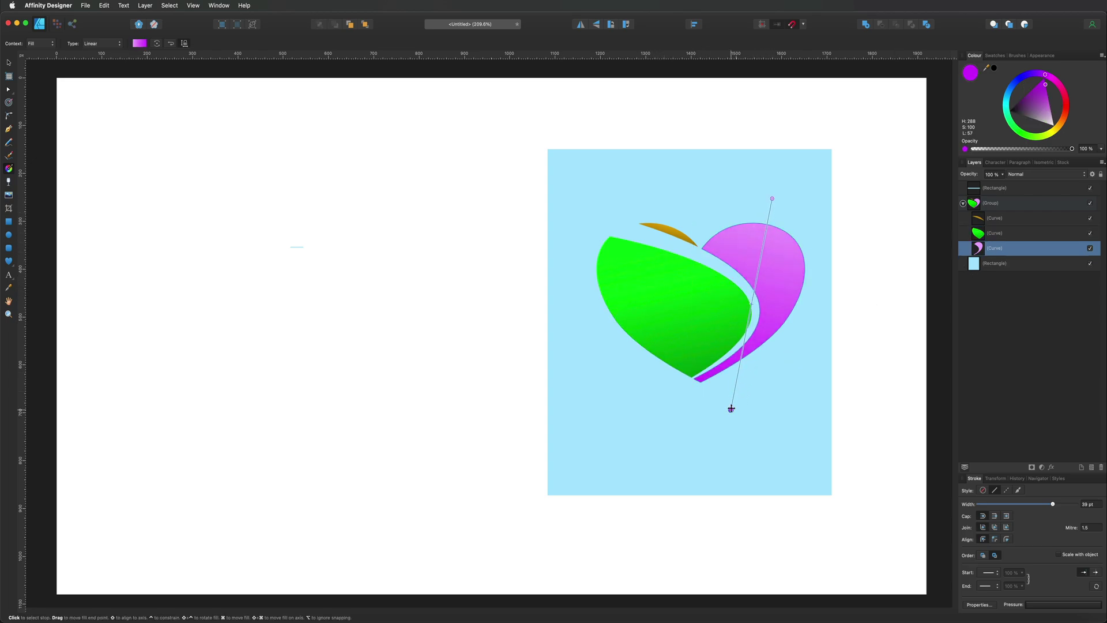
- Move the whole heart group off the light blue rectangle to the page's upper left and deselect it
left_click(962, 203)
left_click(990, 203)
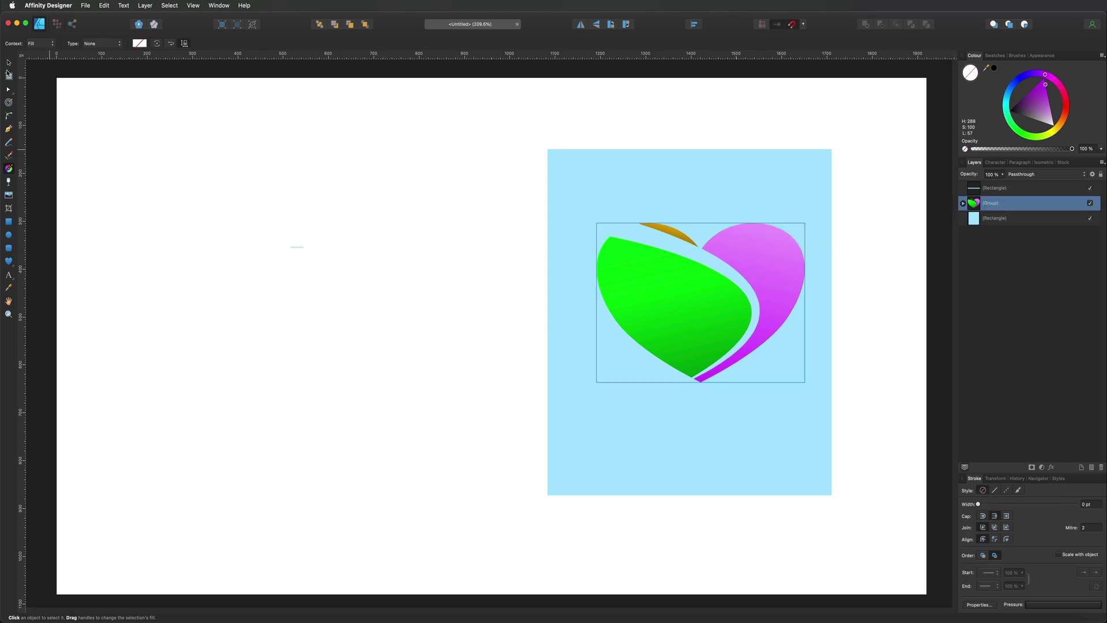
left_click(9, 62)
left_click_drag(722, 255, 238, 194)
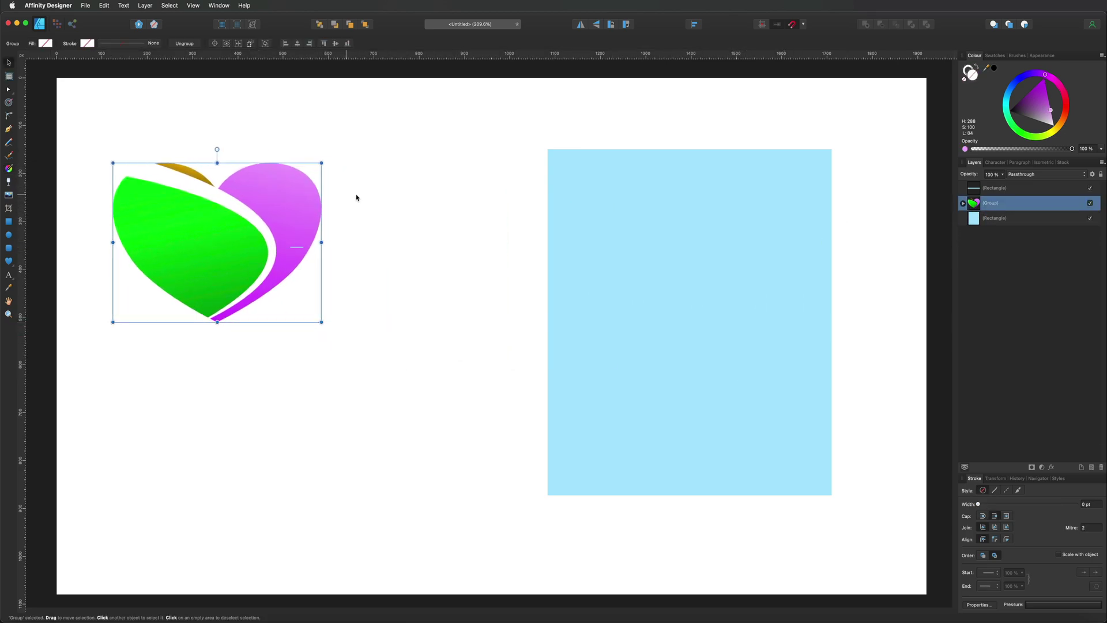
left_click(356, 198)
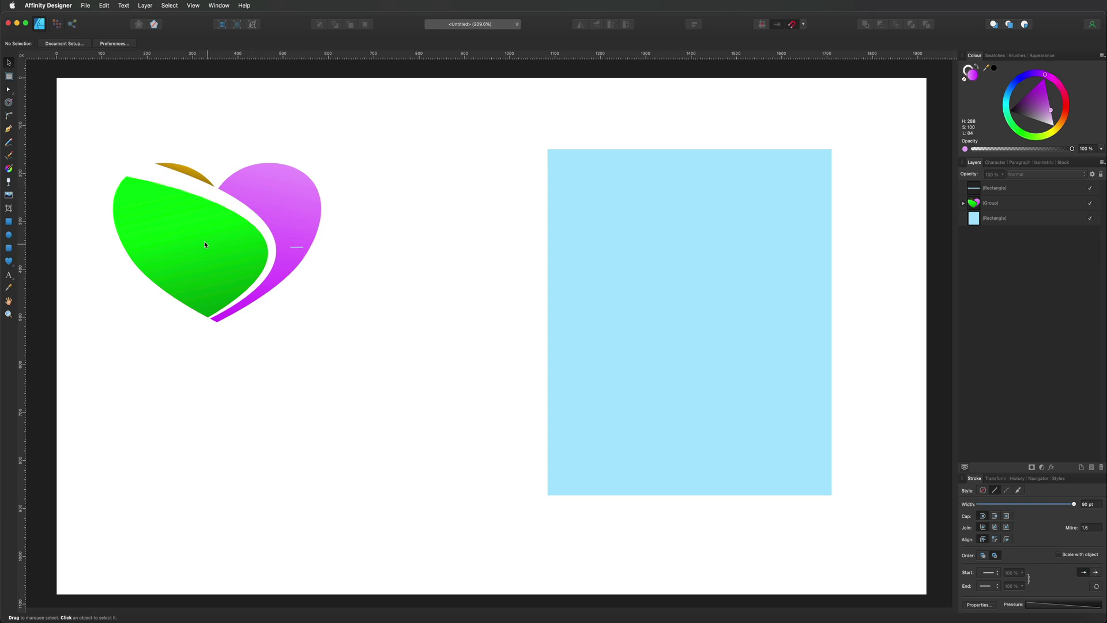
- Delete the tiny stray light blue rectangle lying over the heart's violet piece
left_click(296, 249)
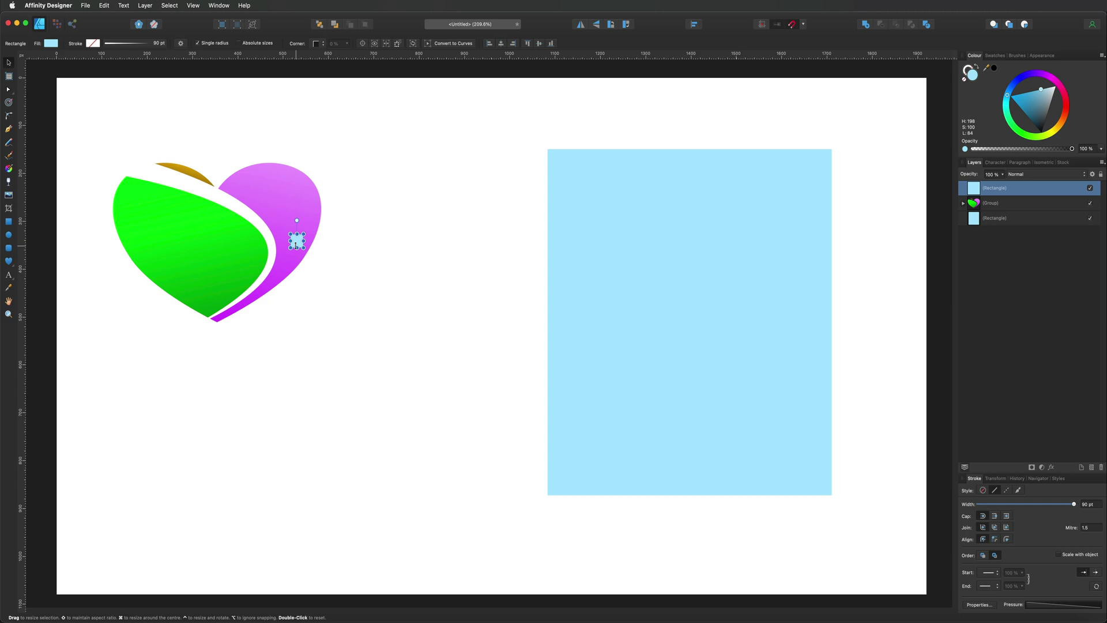
key("Delete")
left_click(341, 243)
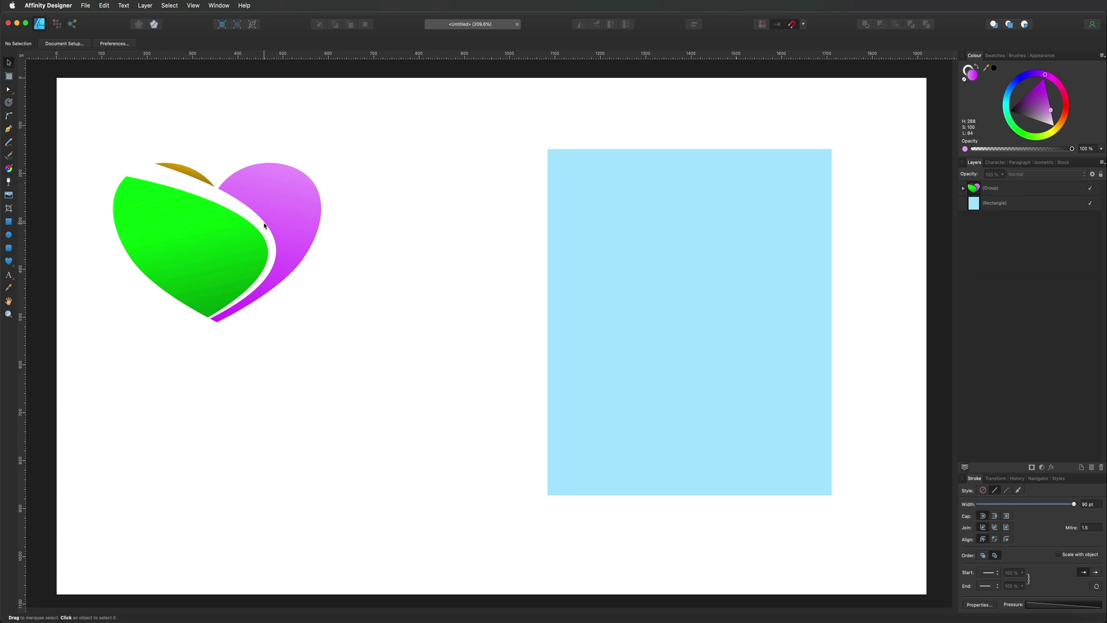
- Draw a nearly circular ellipse below and right of the heart and fill it with muted brown
left_click(10, 235)
left_click_drag(304, 323, 496, 525)
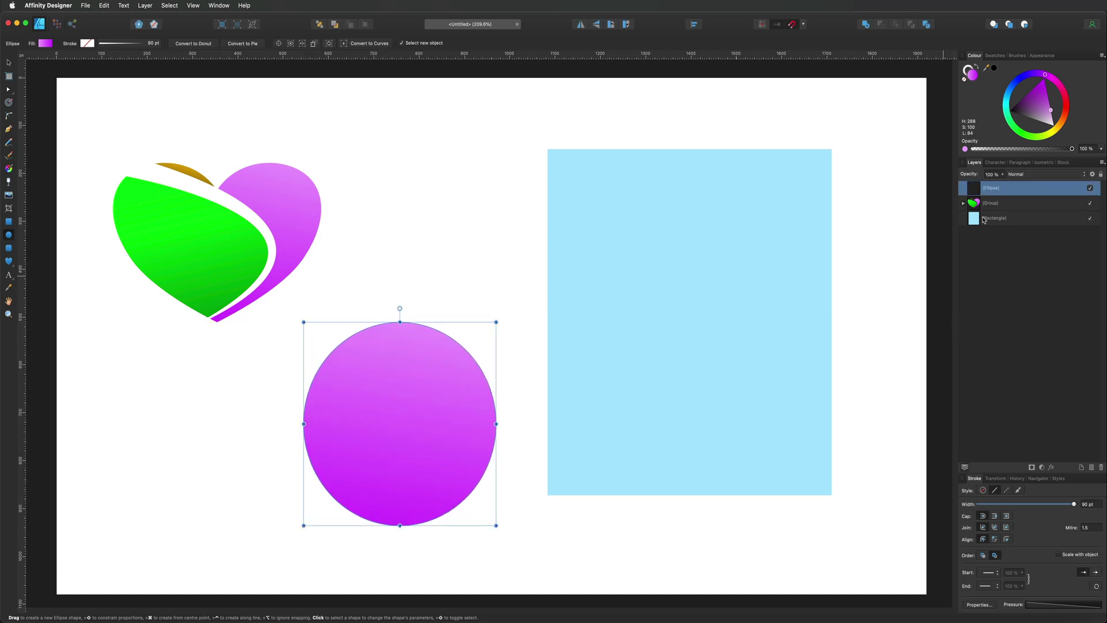
left_click_drag(1063, 112, 1029, 102)
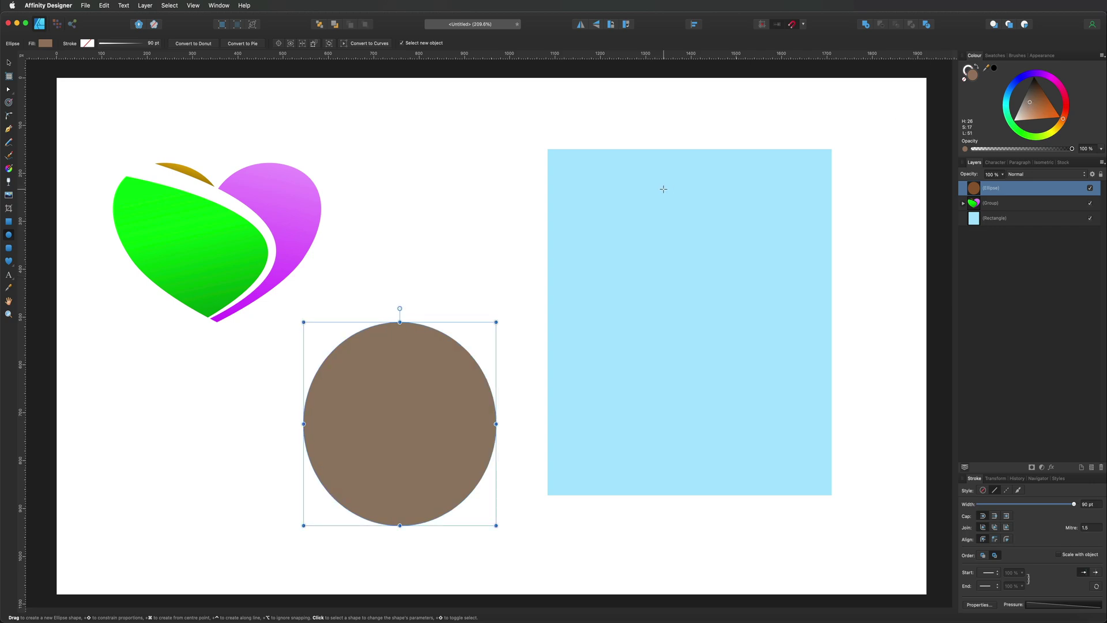
- Draw a curve with the Pen tool from just above the ellipse to just below it, bulging slightly left
left_click(9, 130)
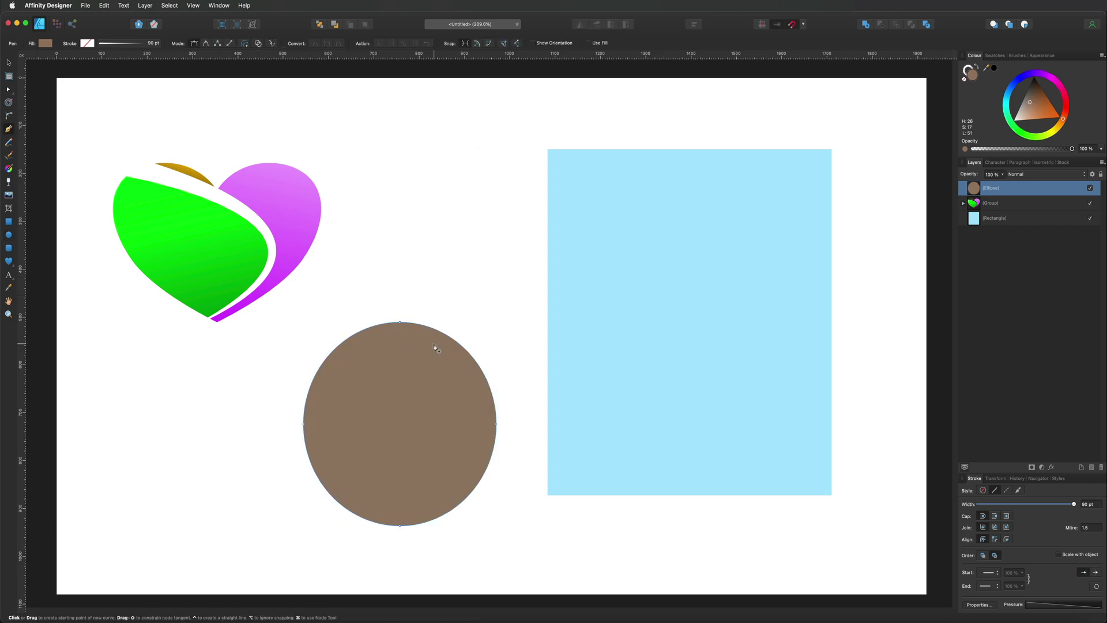
left_click(394, 304)
left_click_drag(389, 537, 429, 601)
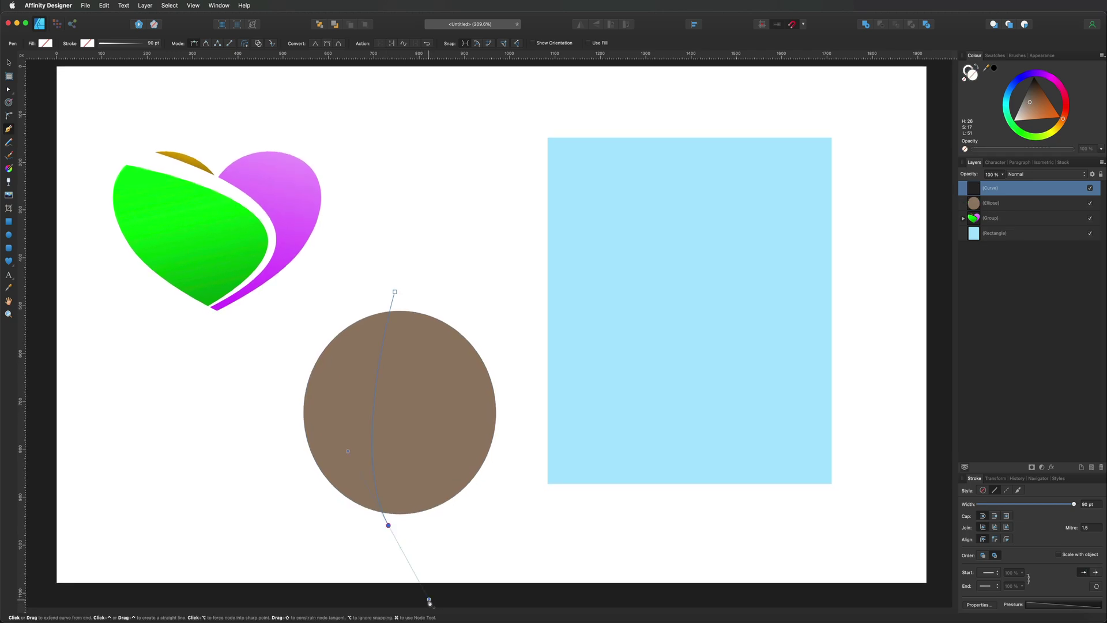
key("super+minus")
left_click_drag(417, 473, 448, 547)
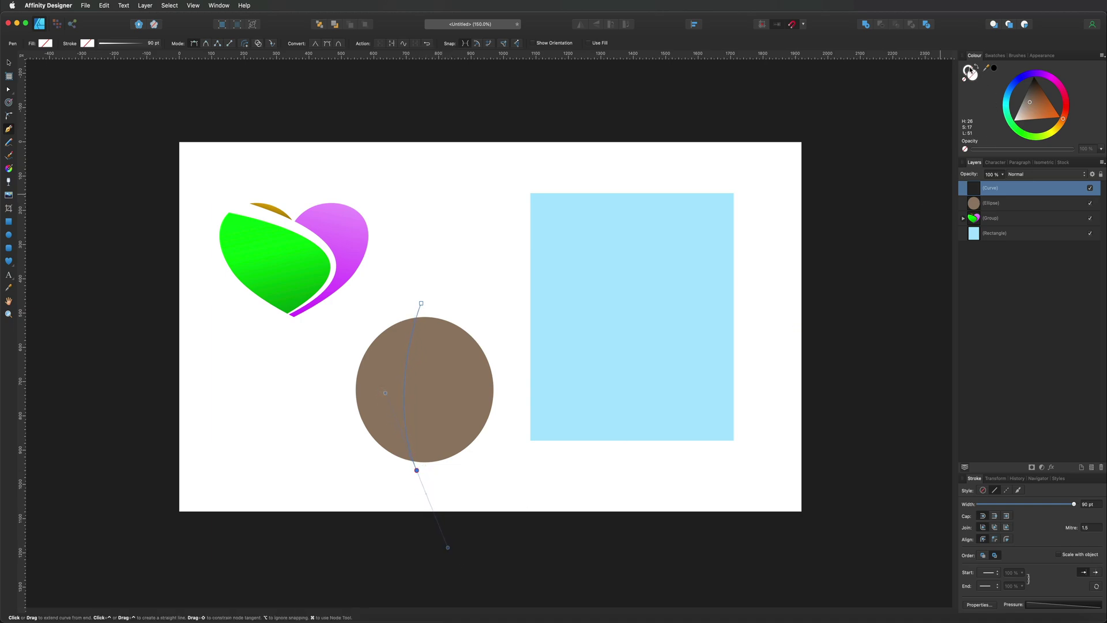
- Give the vertical curve a black 5 pt stroke with its pressure profile reset to uniform, and finish the curve
left_click(1033, 78)
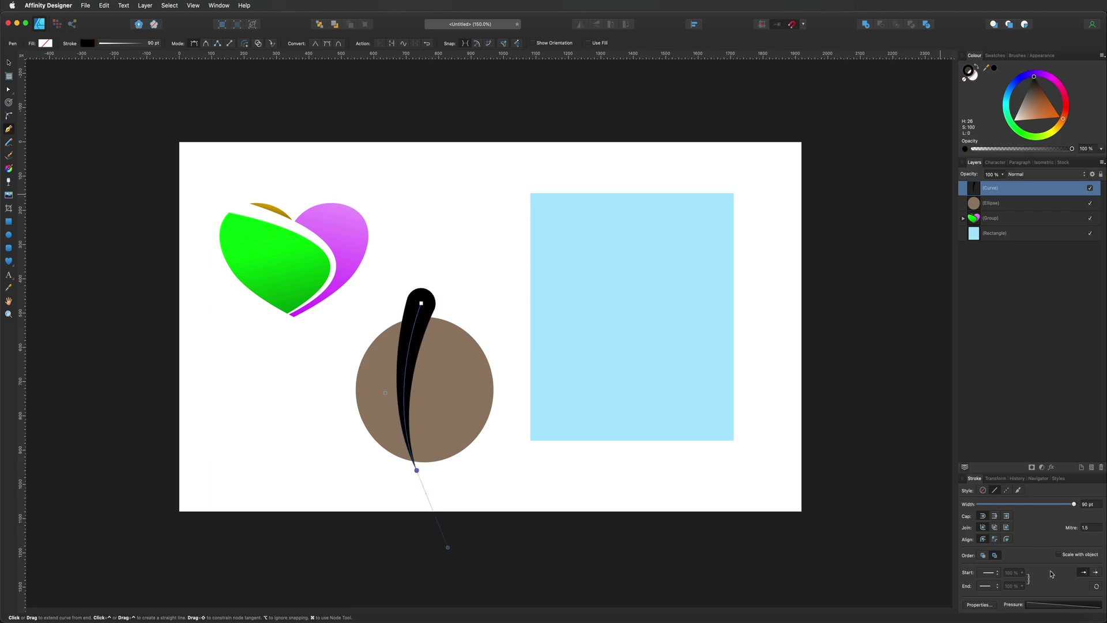
left_click(1038, 603)
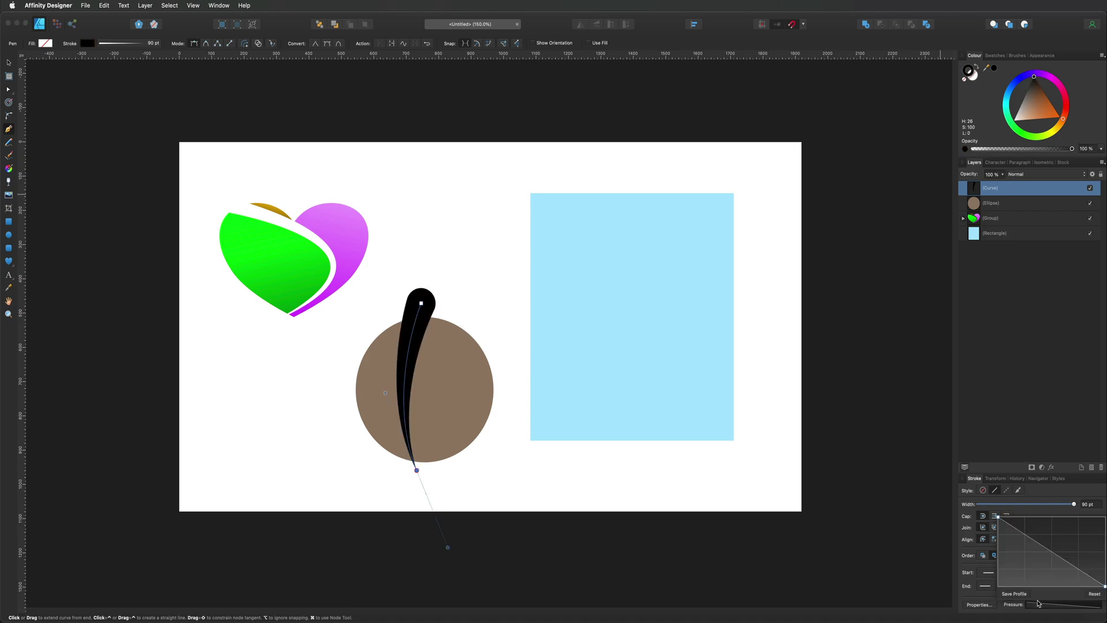
left_click(1093, 593)
left_click_drag(1073, 504, 1010, 506)
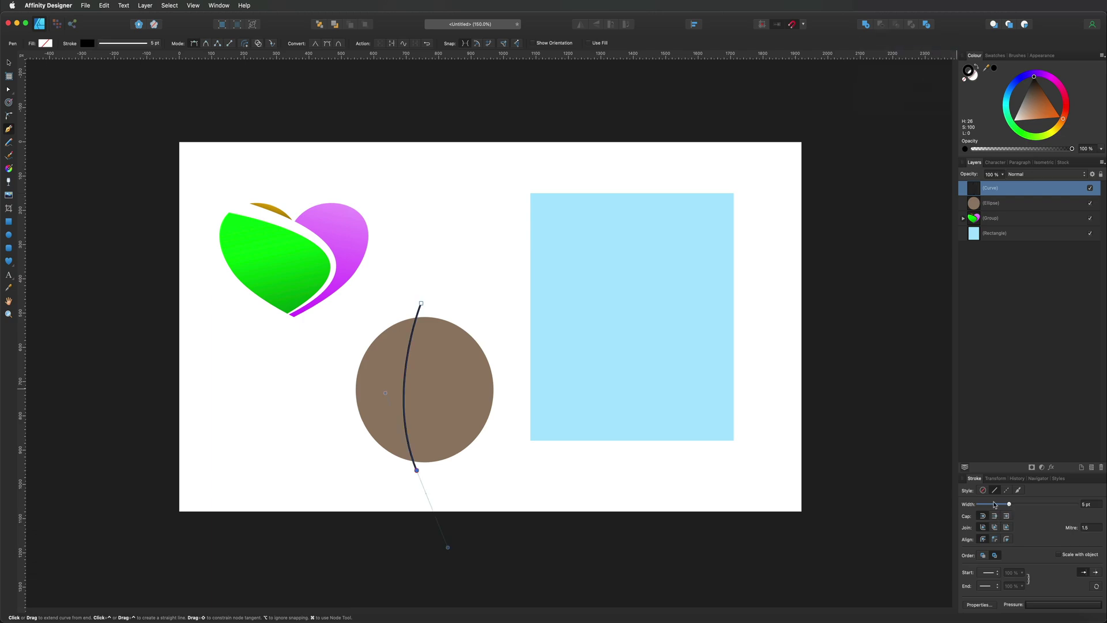
key("Escape")
- Draw a second curve across the ellipse from its left side to its right side, sagging slightly in the middle
left_click_drag(345, 386, 620, 367)
key("Escape")
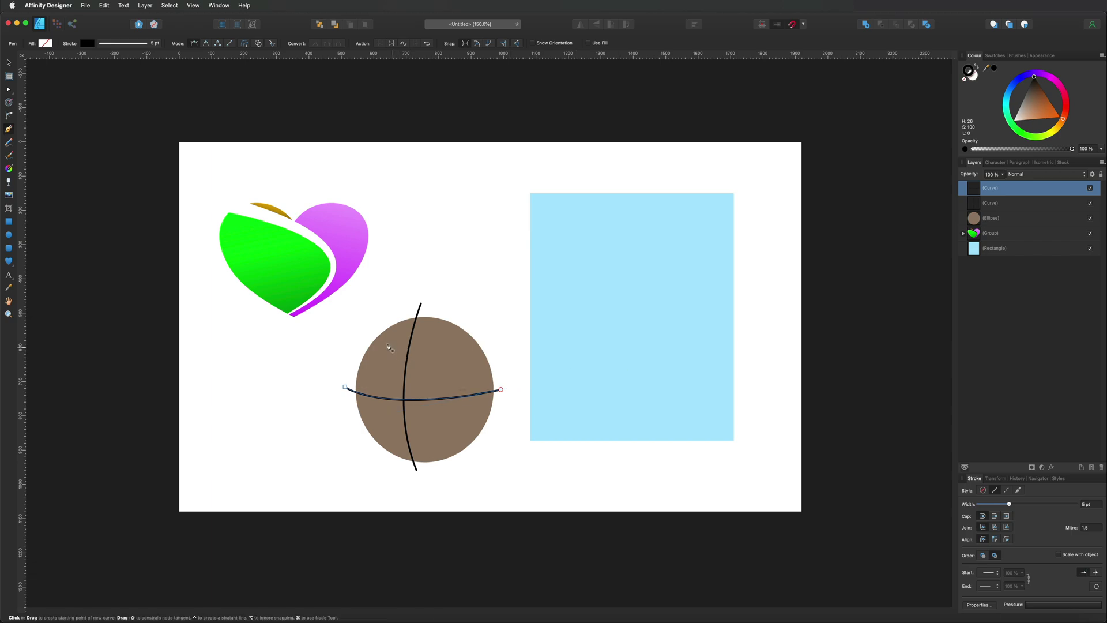
- Draw a third curve over the ellipse's left part, from its upper left edge to its lower left edge, bulging right
left_click(374, 327)
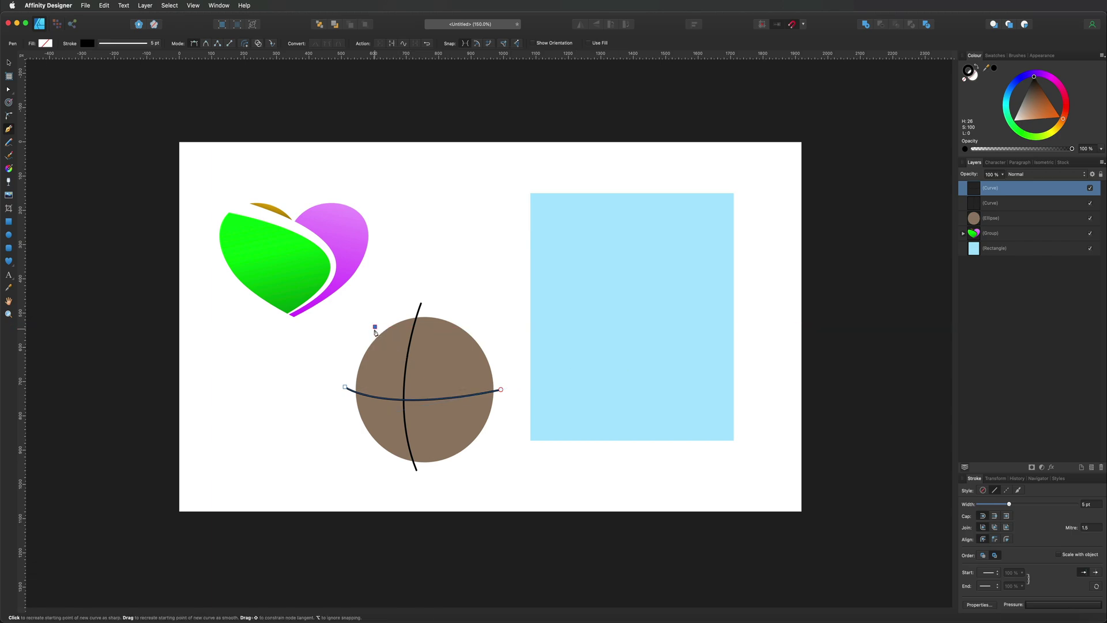
left_click(368, 444)
left_click_drag(354, 450, 318, 471)
key("Escape")
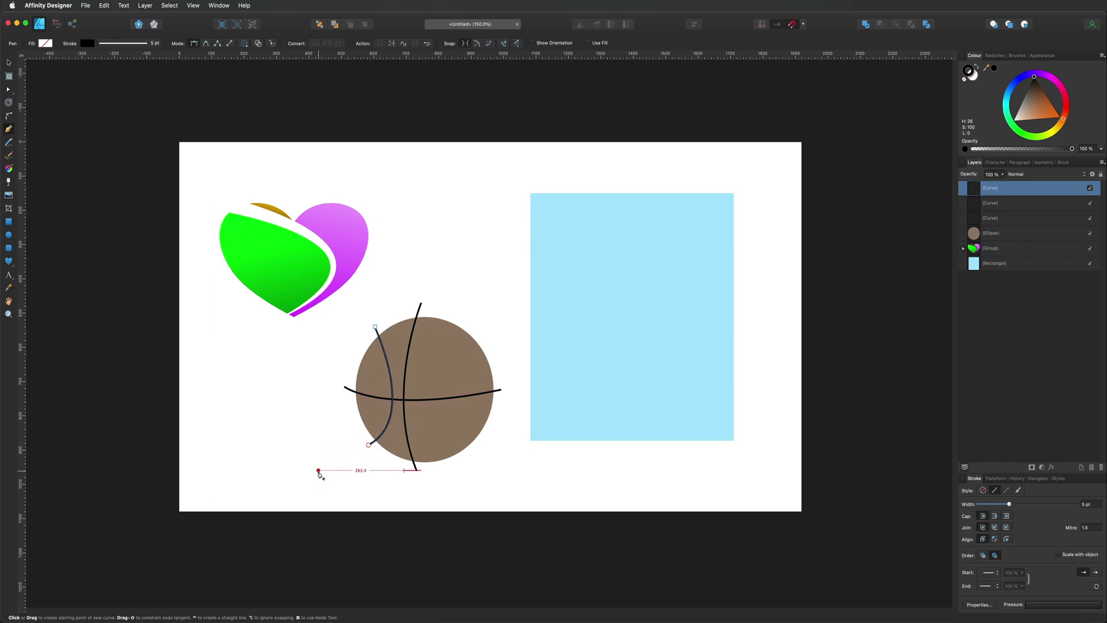
- Draw a fourth curve from above the ellipse's upper right edge to below its lower right edge, bulging left to near the middle
left_click(475, 327)
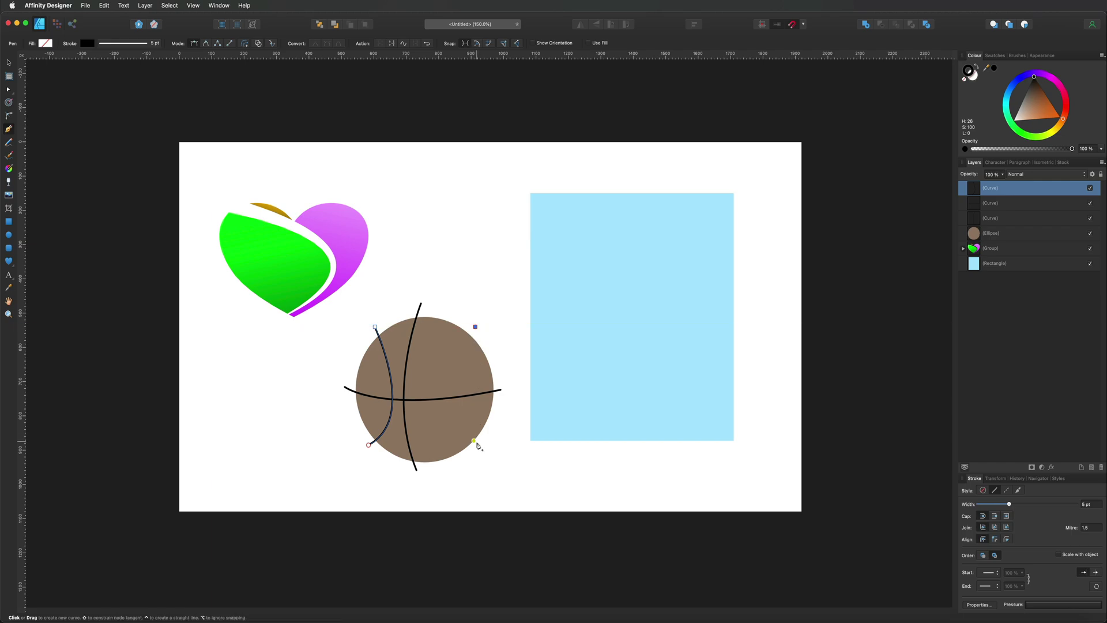
left_click(477, 451)
left_click_drag(479, 453, 612, 494)
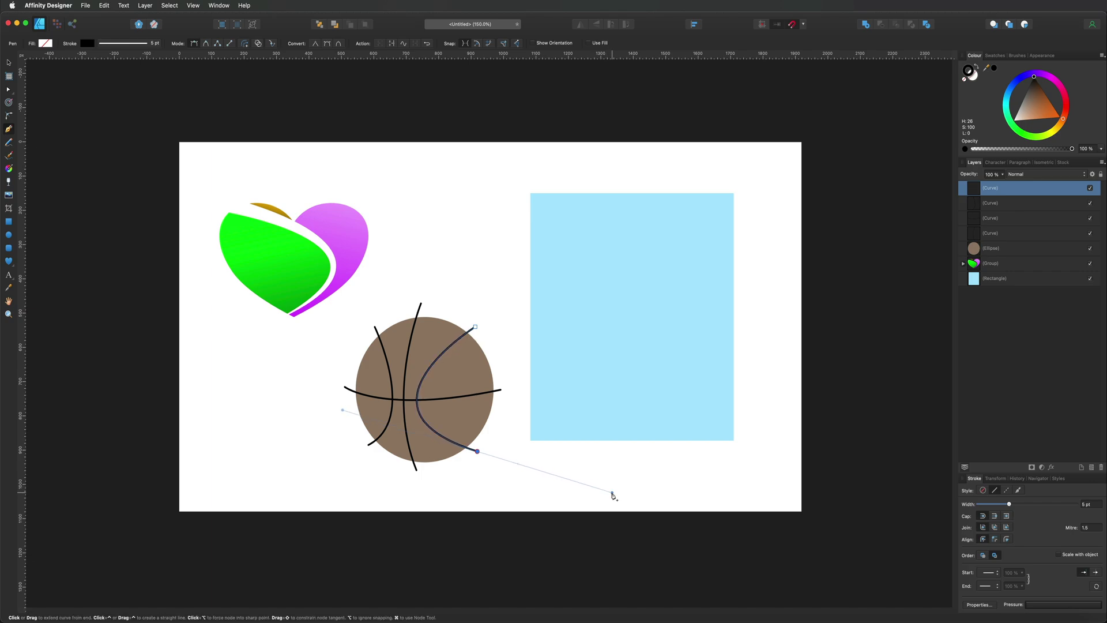
key("Escape")
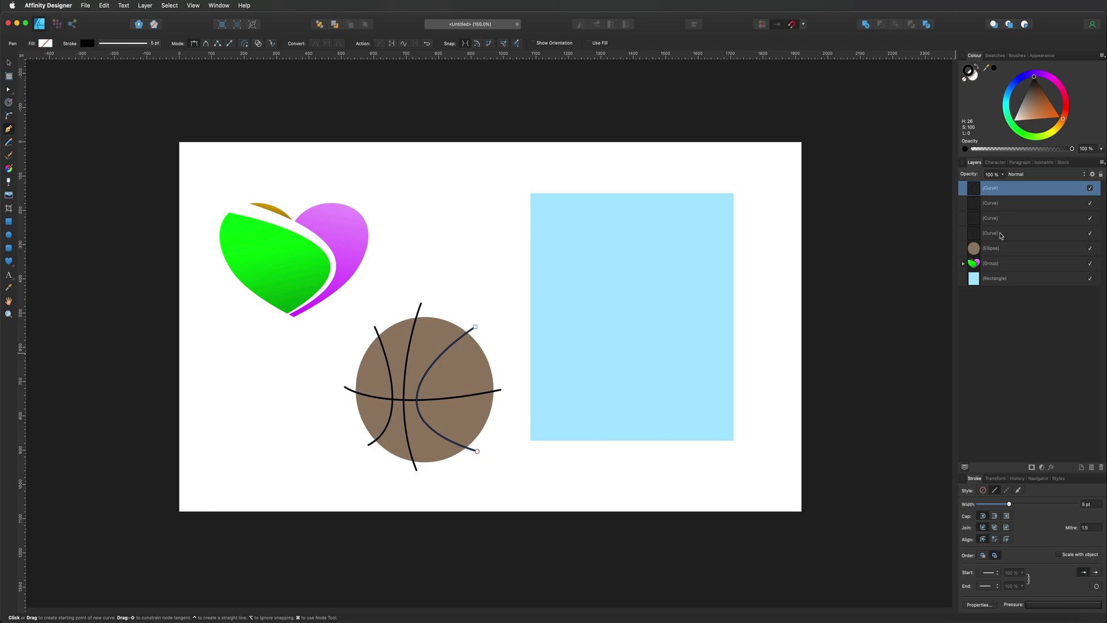
- Select all four black curves and convert them to filled shapes with Expand Stroke
left_click(1000, 235, "shift")
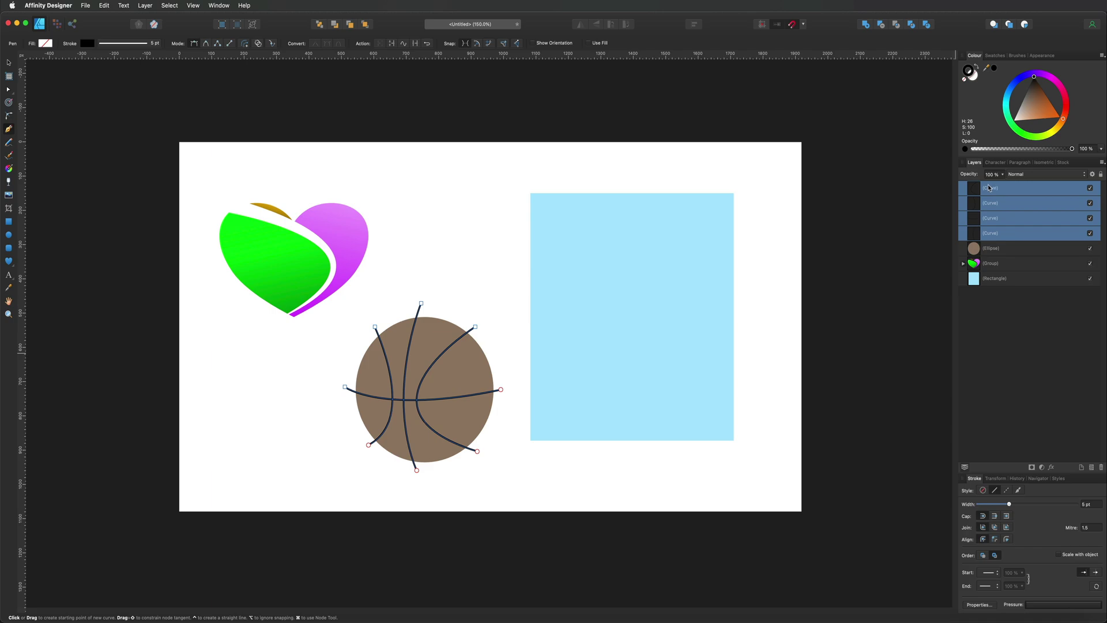
left_click(146, 5)
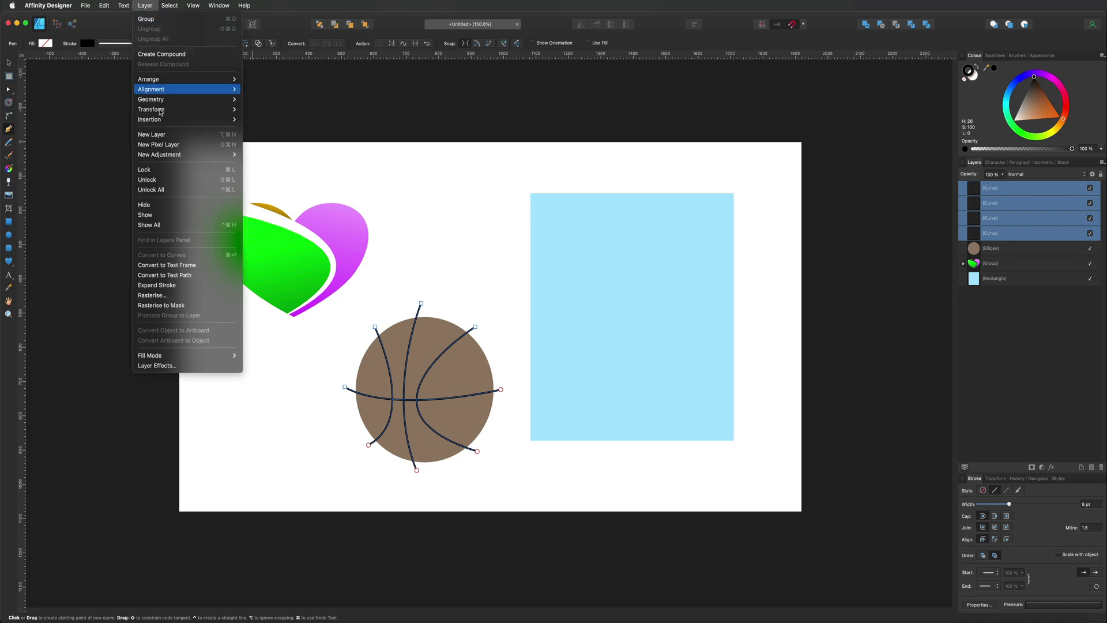
left_click(175, 284)
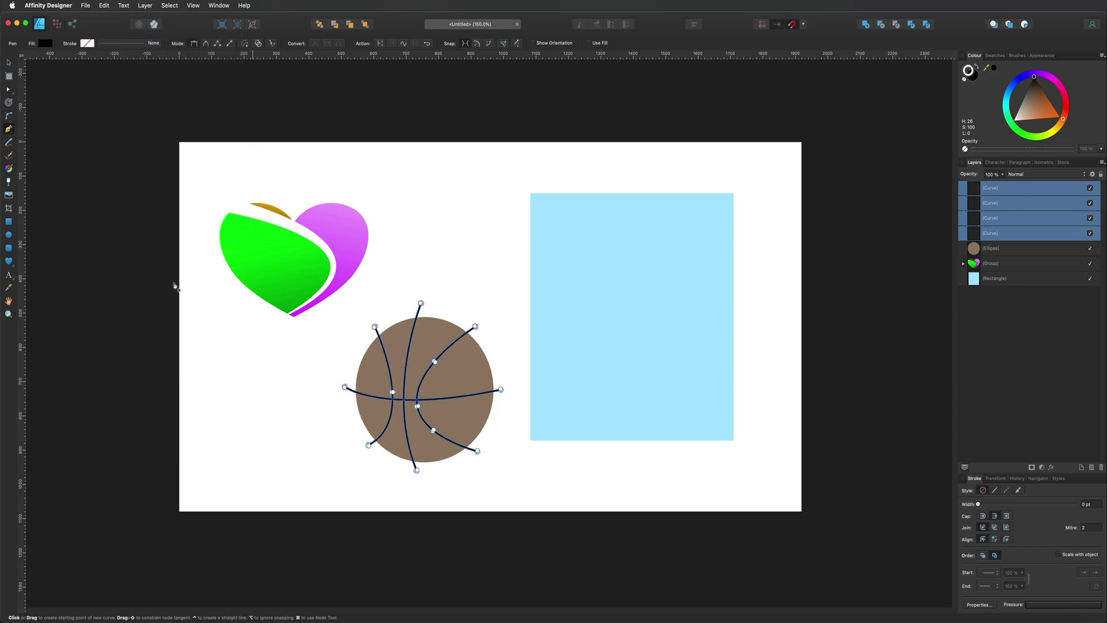
scroll(175, 285, "up", 8)
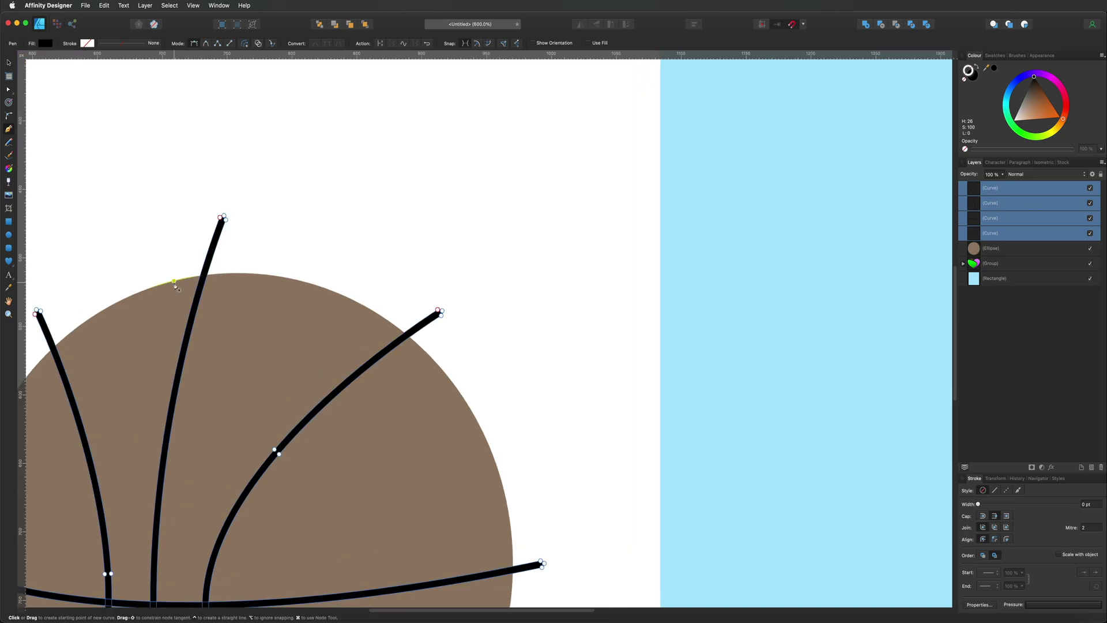
scroll(175, 285, "down", 5)
scroll(174, 285, "left", 8)
scroll(174, 285, "up", 4)
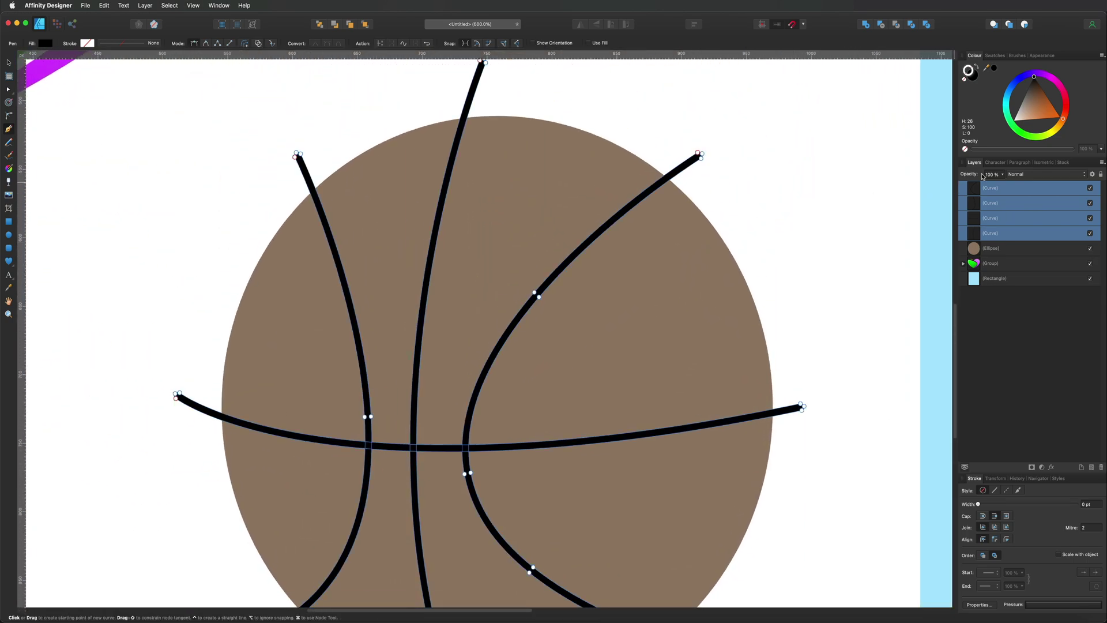
- Try Divide on the ellipse with the four separate expanded curves, and undo the division
left_click(1001, 249, "shift")
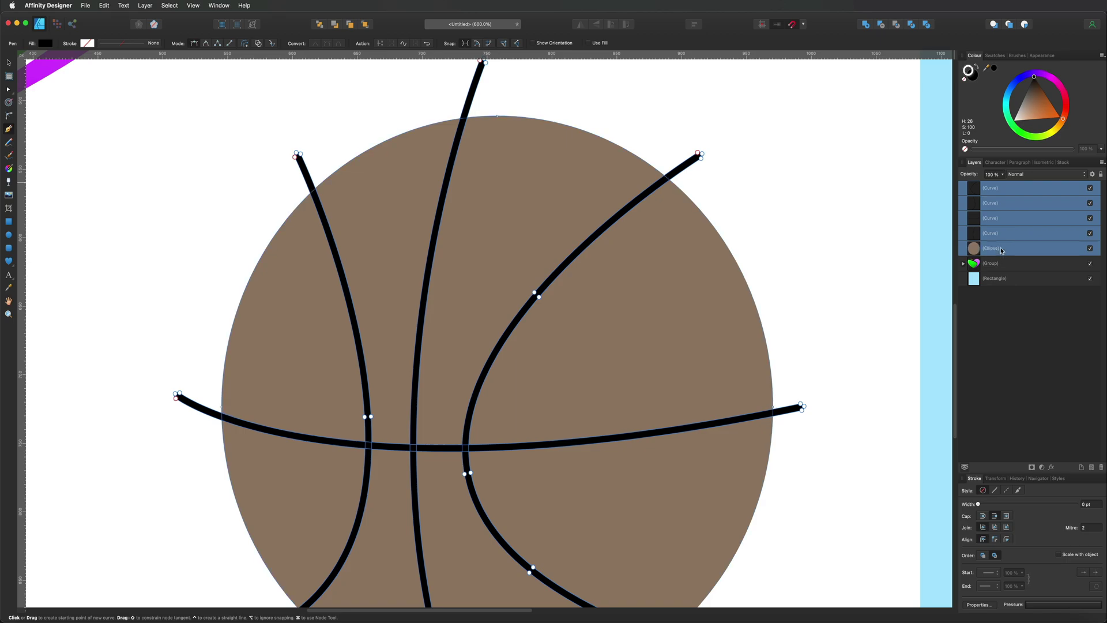
left_click(927, 24)
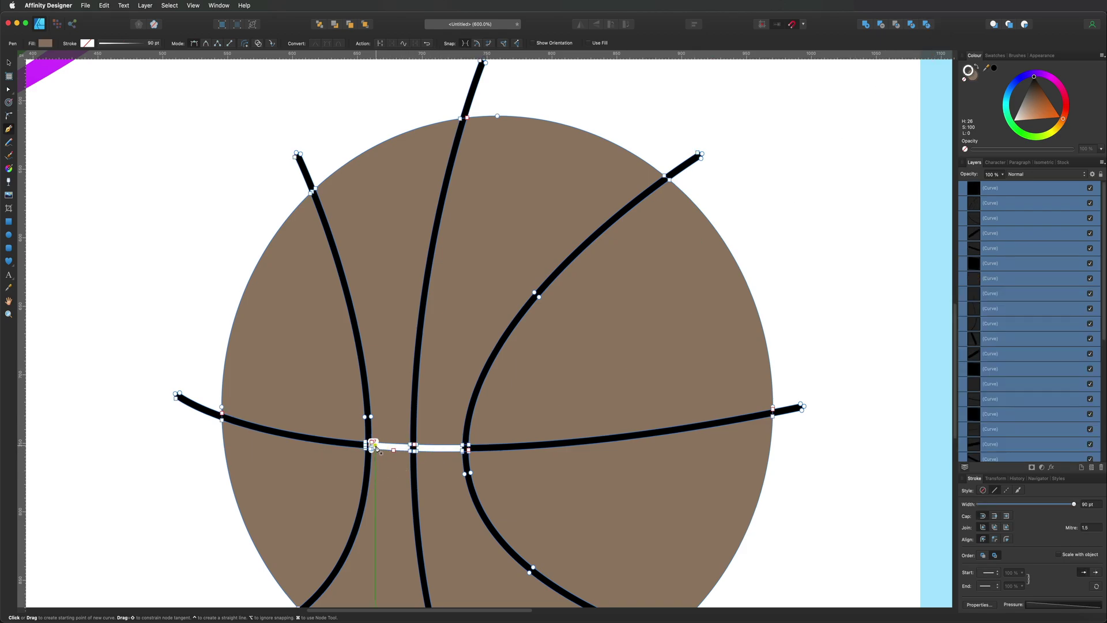
key("super+z")
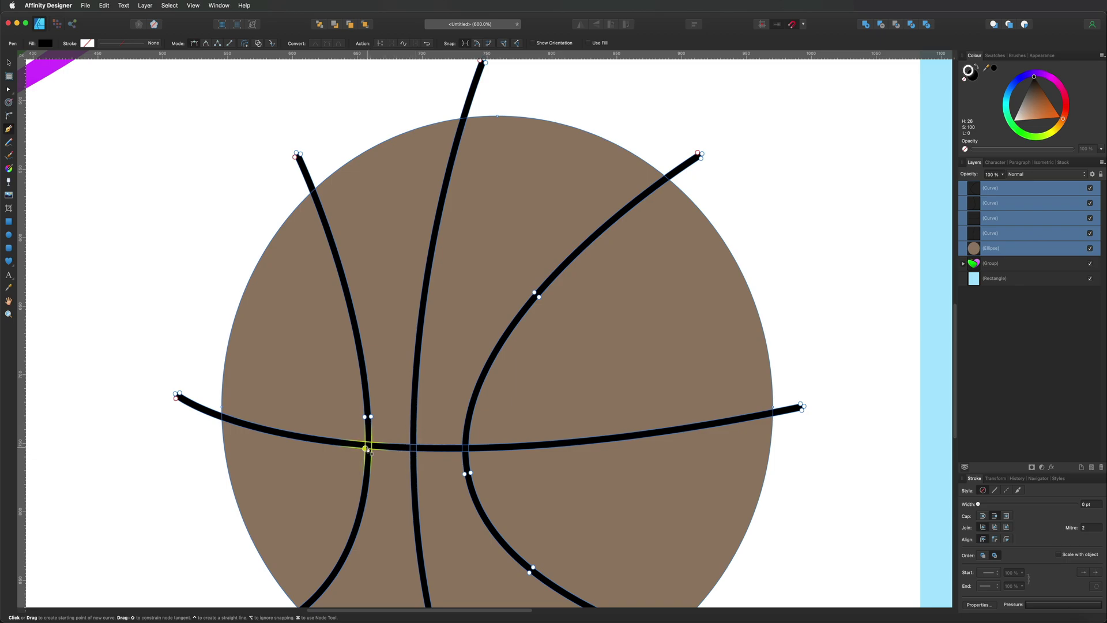
scroll(438, 447, "up", 1)
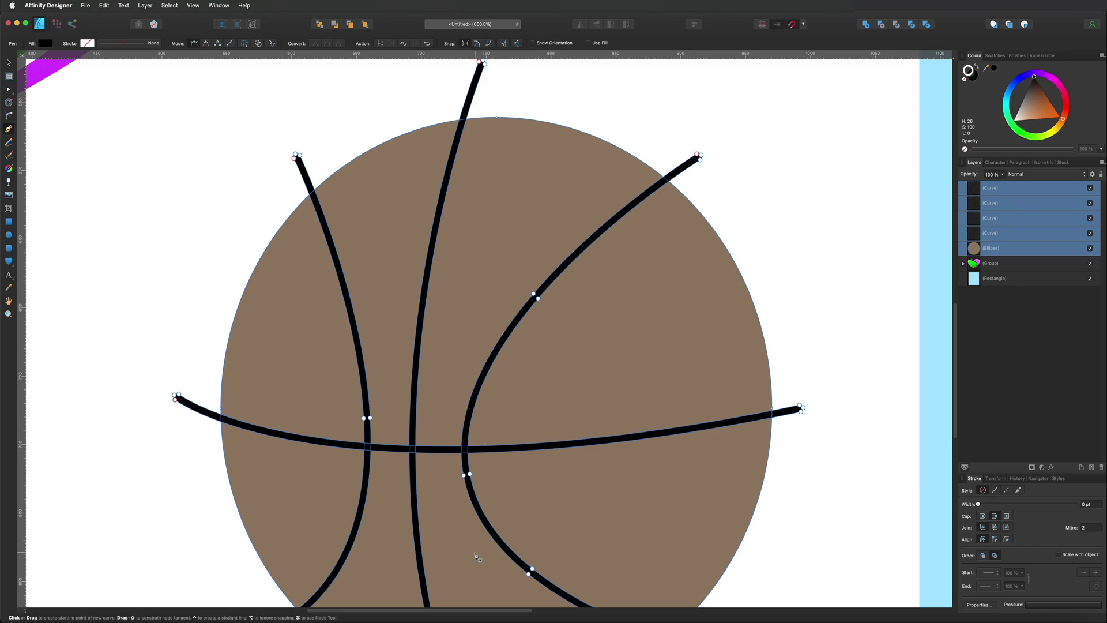
- Select only the four expanded curves and merge them into a single shape with the Add operation
left_click(1000, 189)
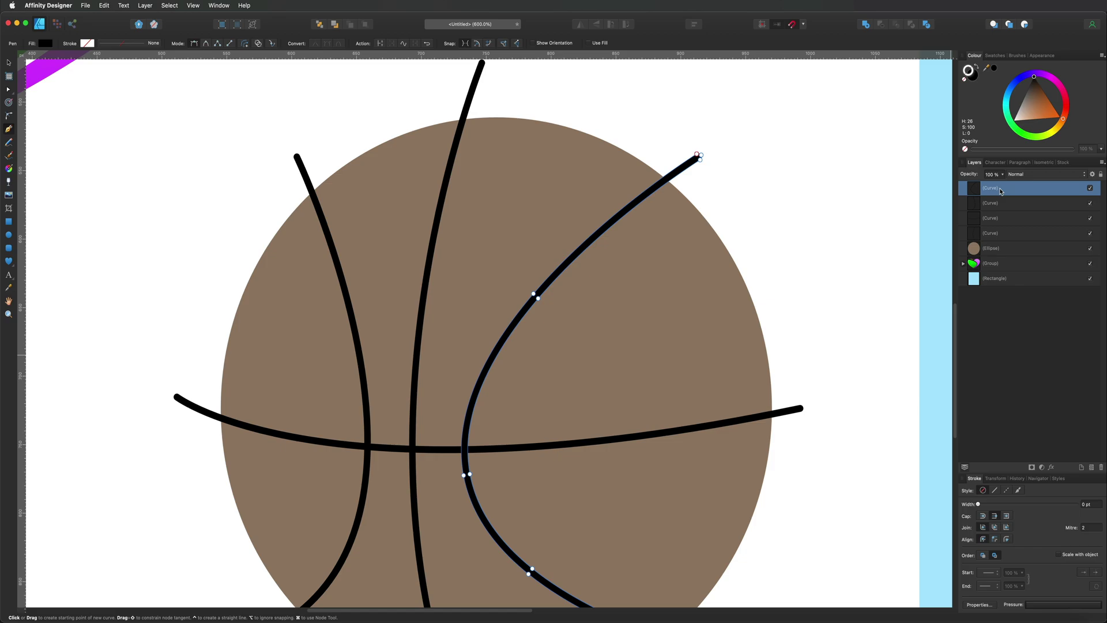
left_click(999, 233, "shift")
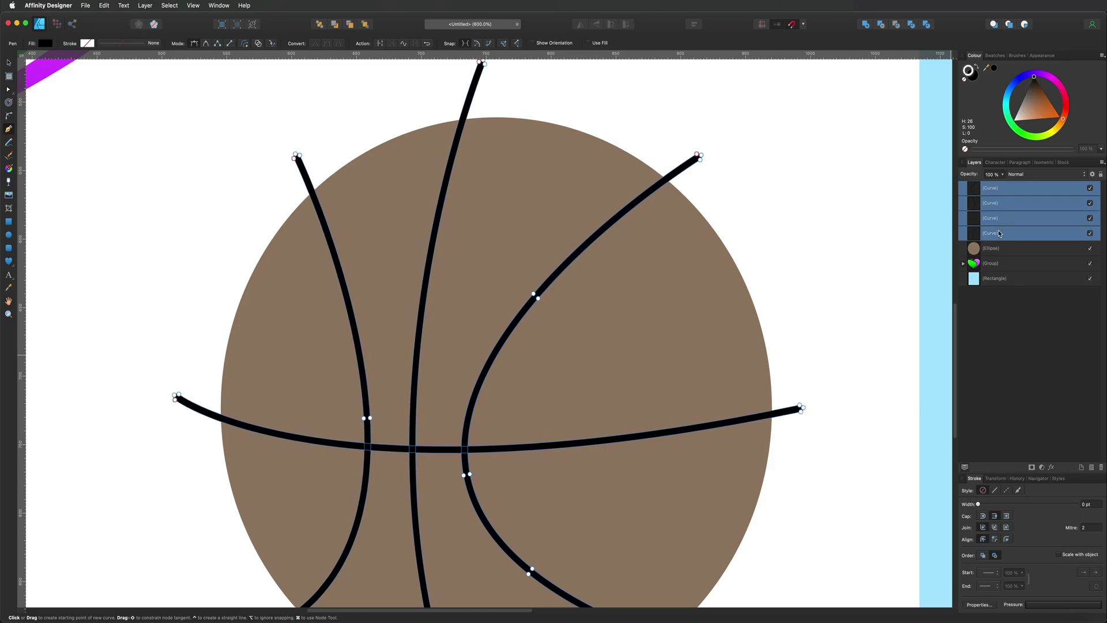
left_click(866, 25)
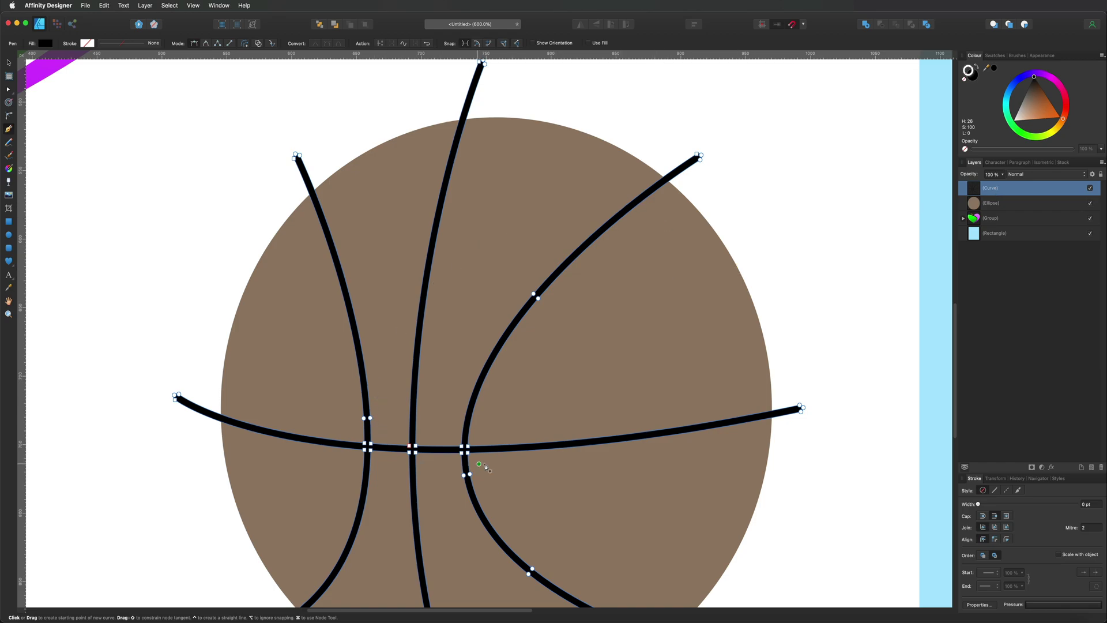
- Select the merged line shape together with the brown ellipse and split them with Divide
left_click(9, 62)
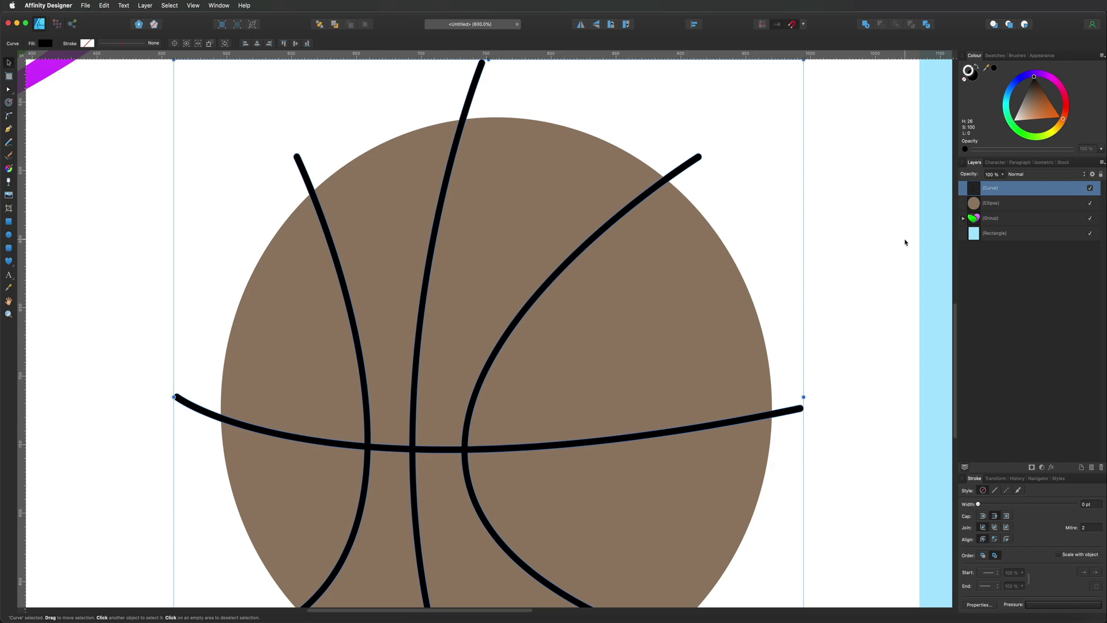
left_click(999, 204, "shift")
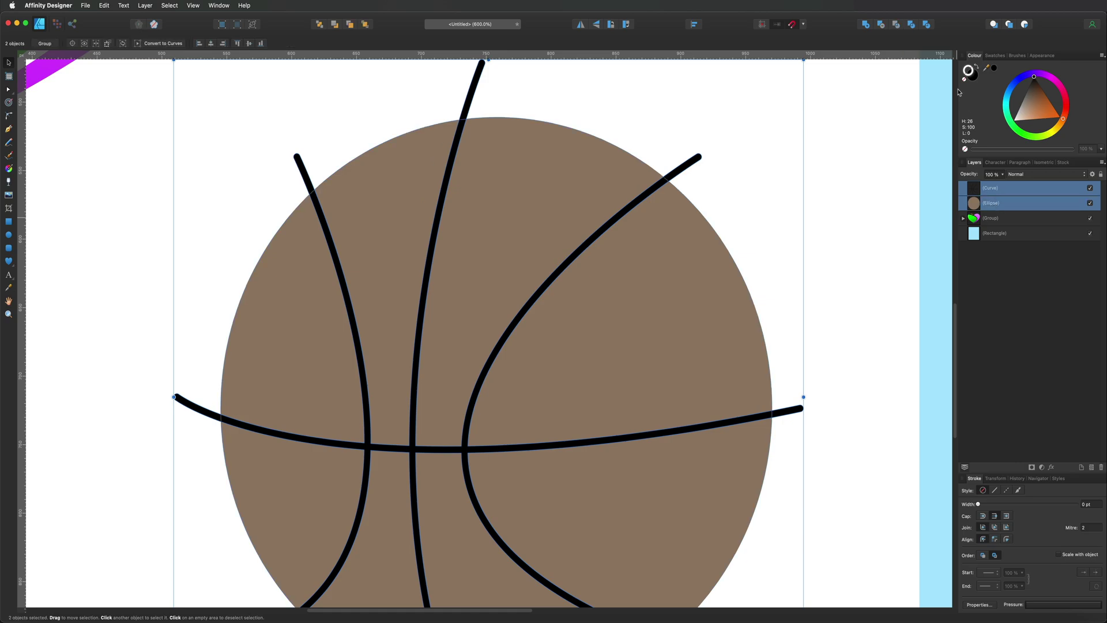
left_click(926, 24)
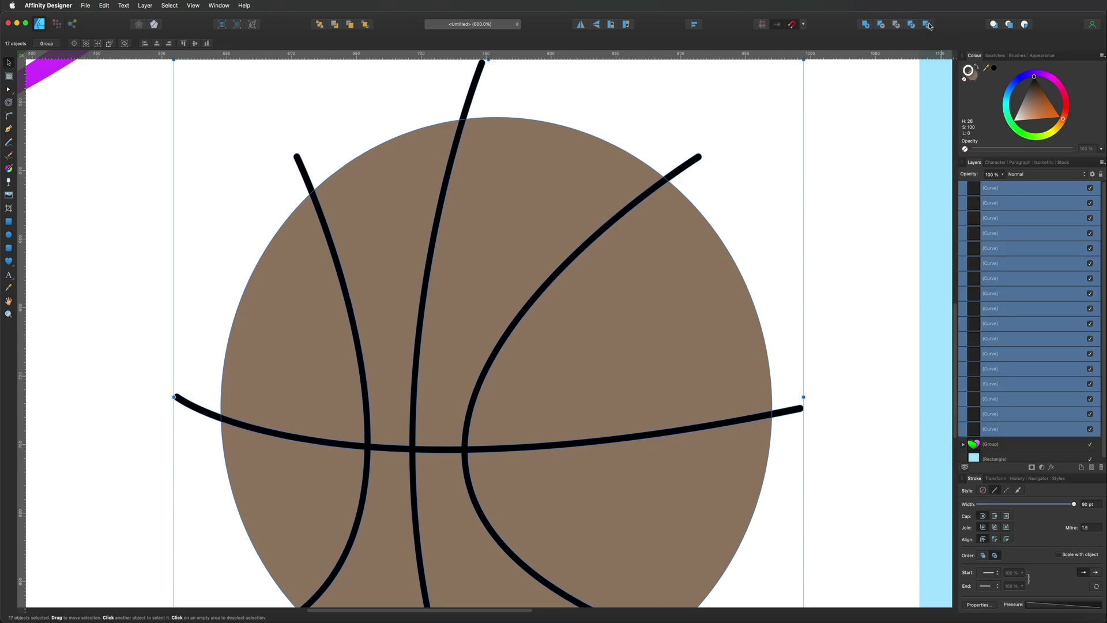
scroll(1011, 346, "up", 1)
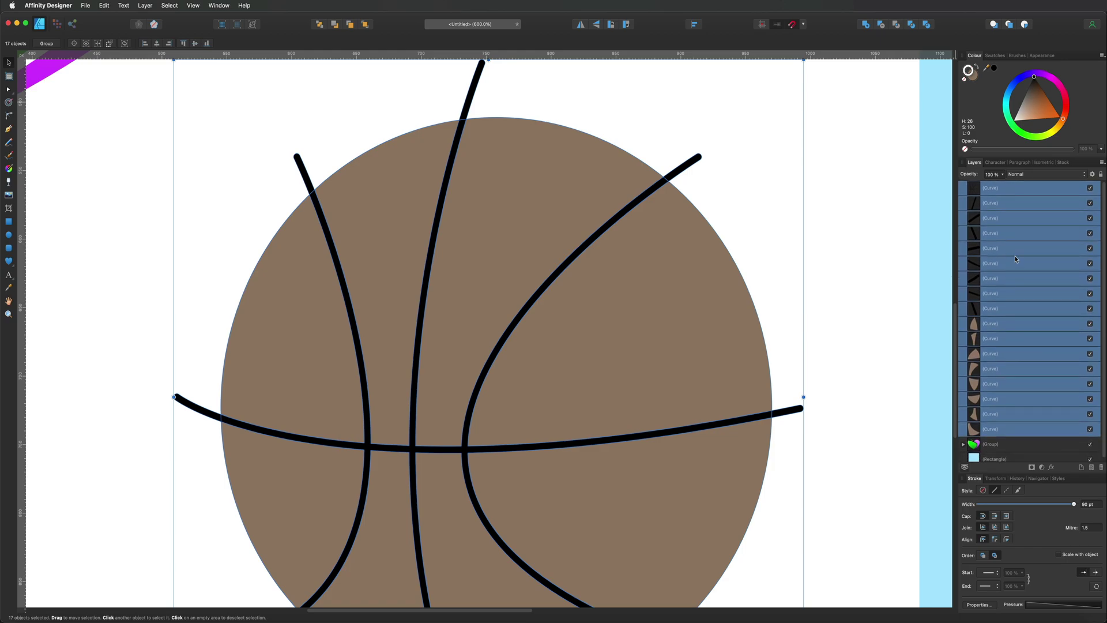
- Delete all the black line ends and leftover pieces that protrude beyond the ball's outline
left_click(898, 230)
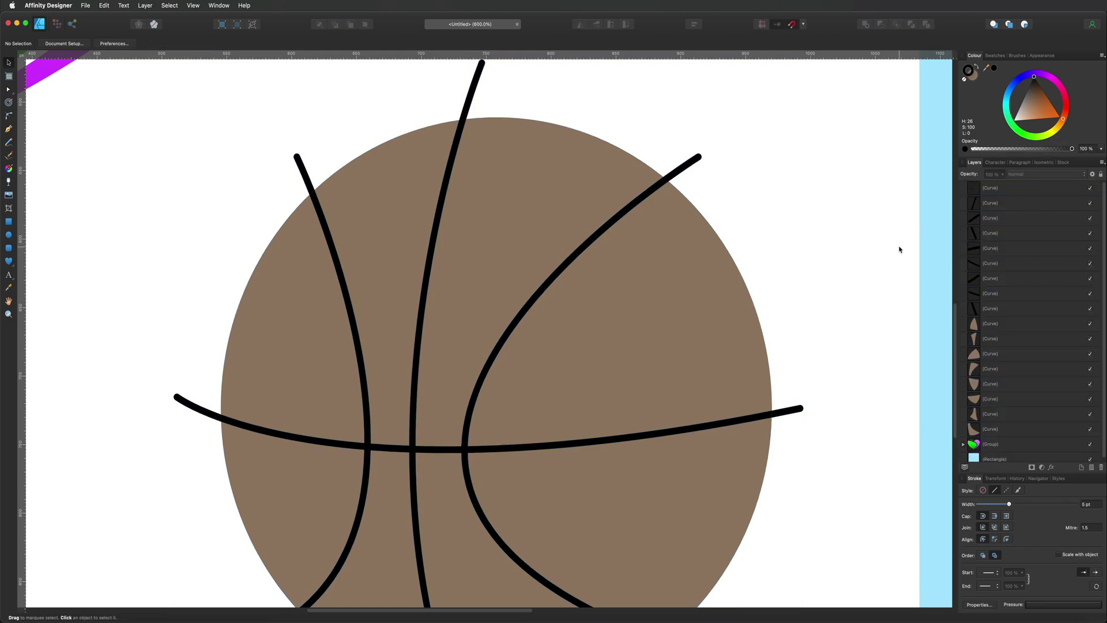
key("super+minus")
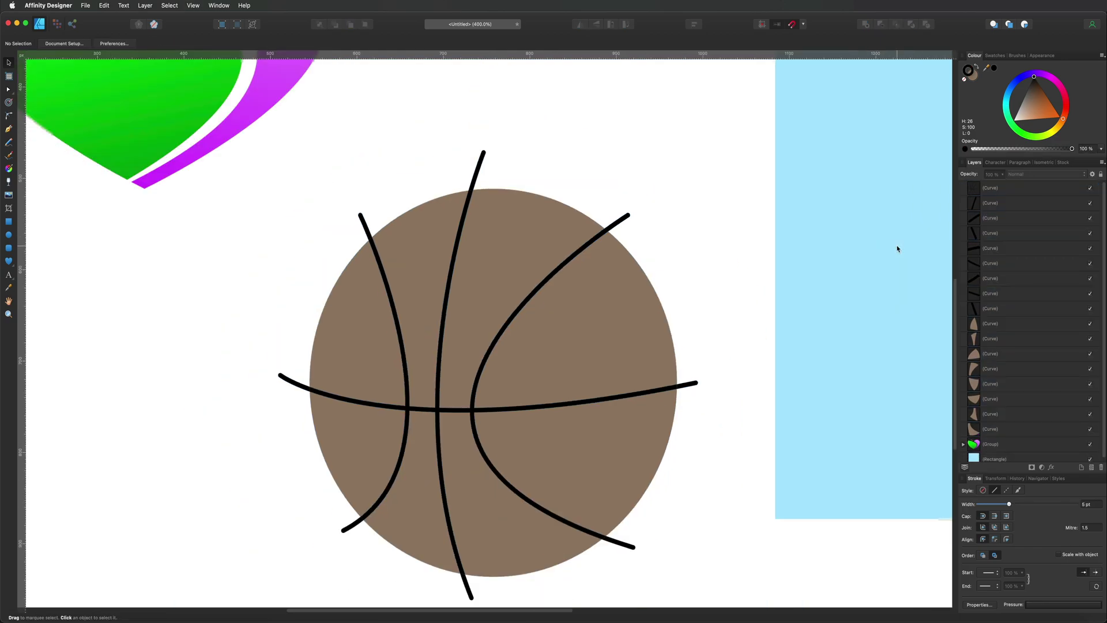
left_click(692, 384)
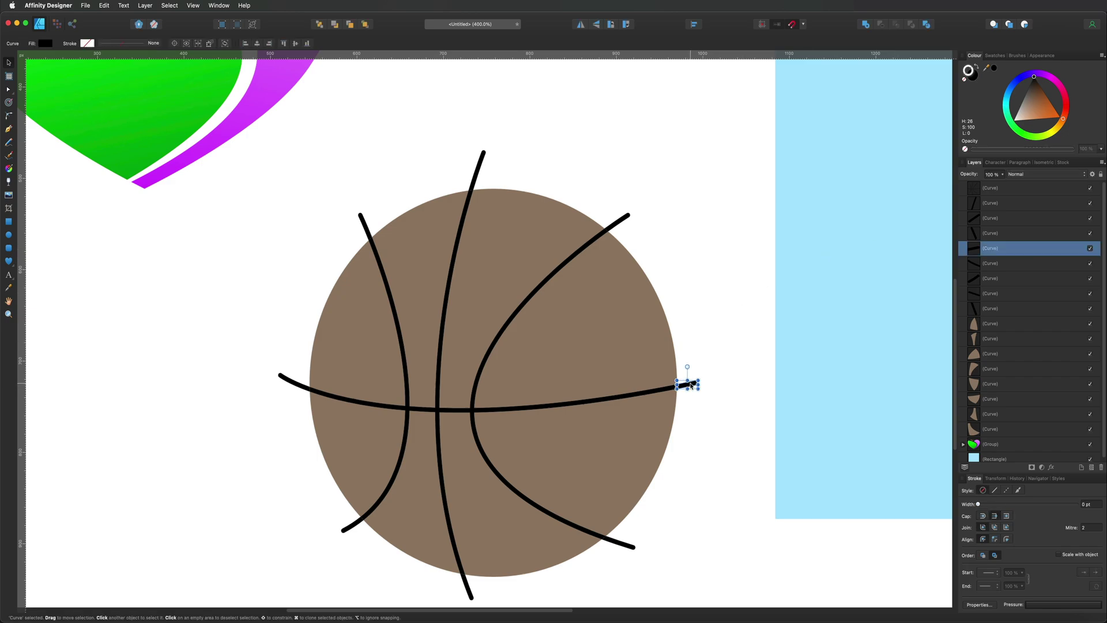
key("BackSpace")
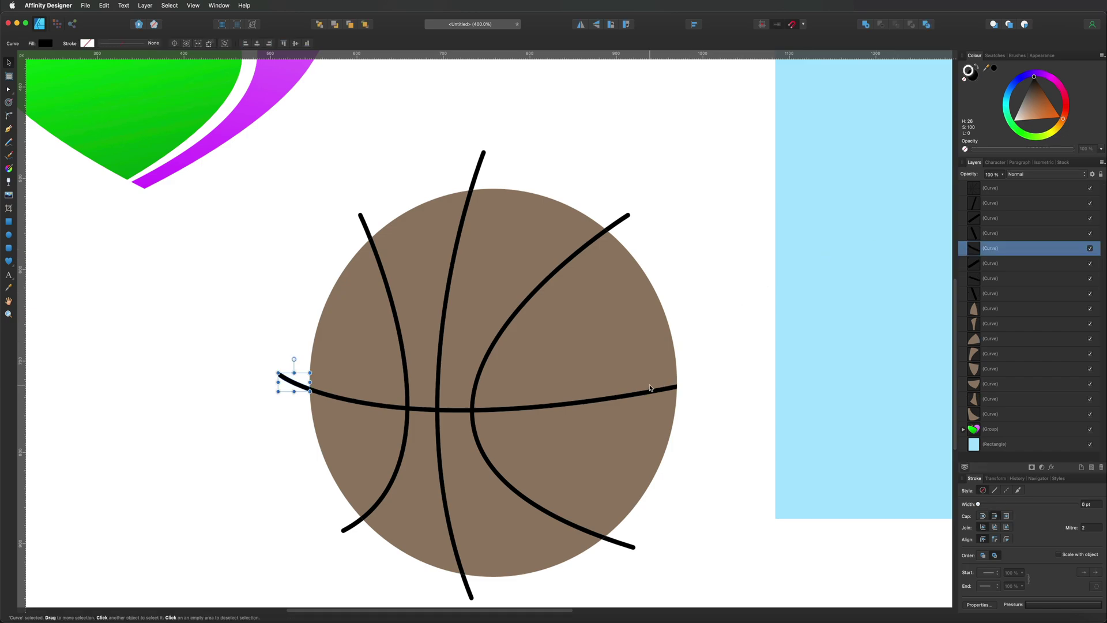
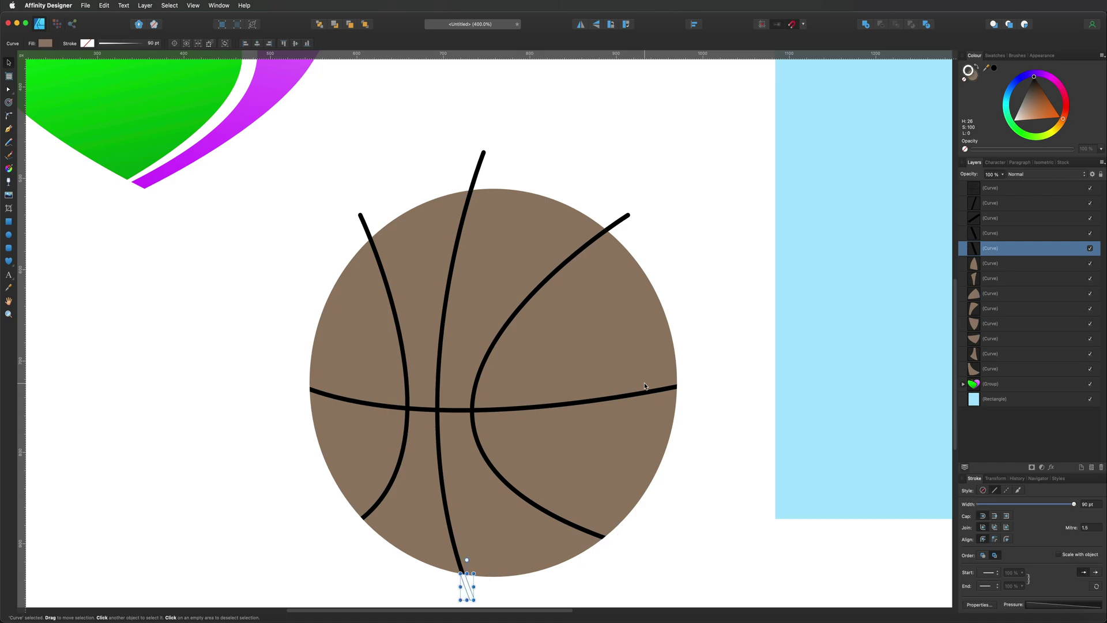
left_click(618, 220)
key("Delete")
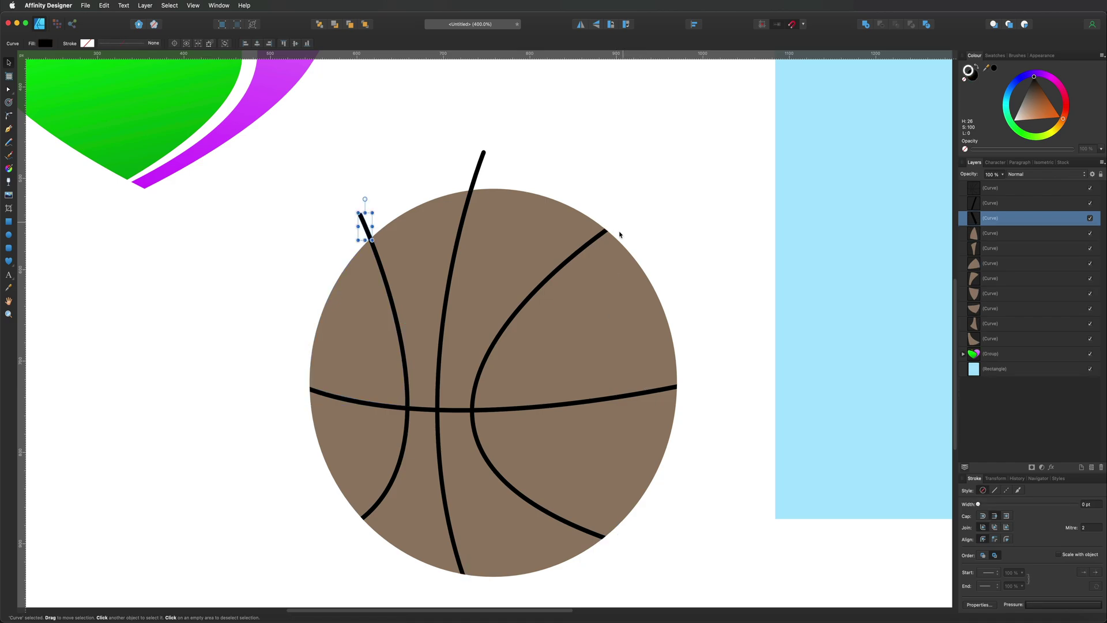
left_click(476, 169)
key("Delete")
key("Delete")
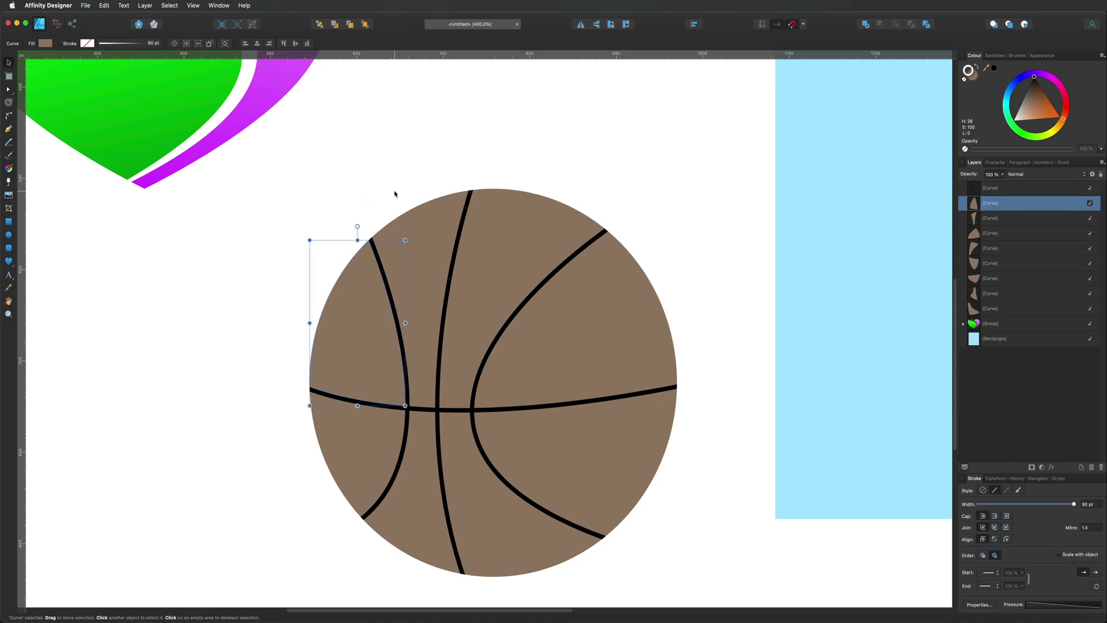
- Select all the brown ball segments, leaving out the black line shape, and group them
left_click(1038, 187)
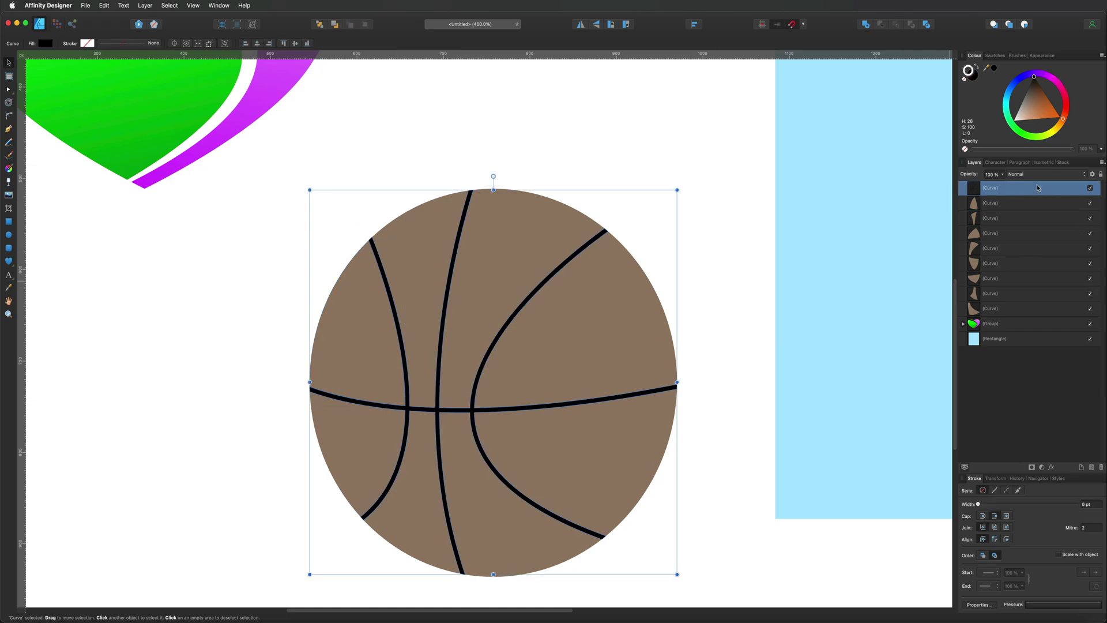
left_click(980, 205)
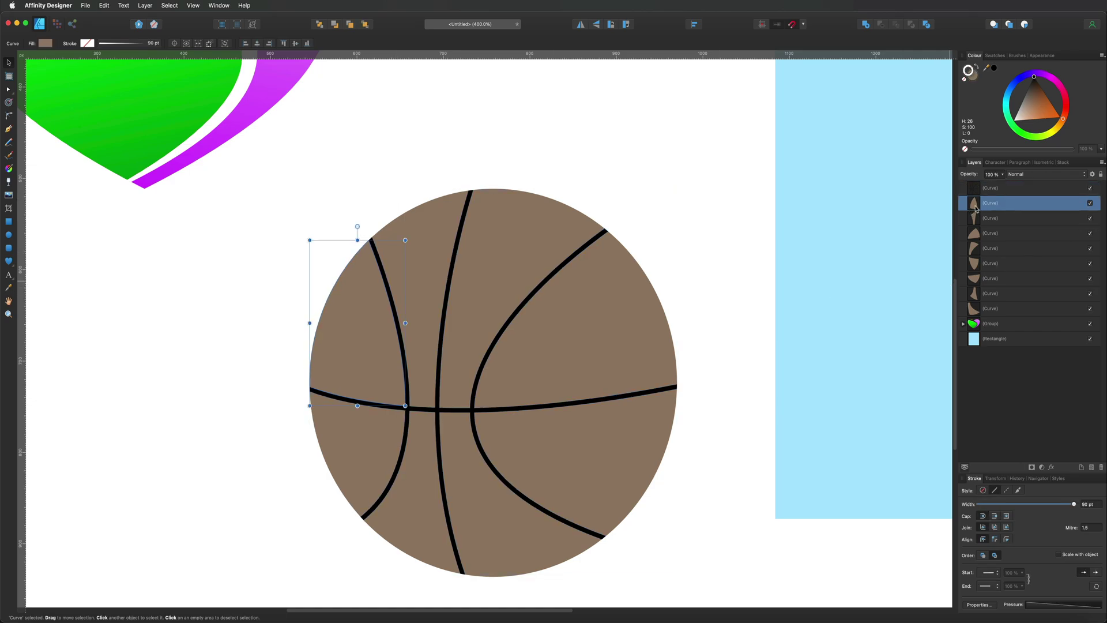
left_click(999, 309, "shift")
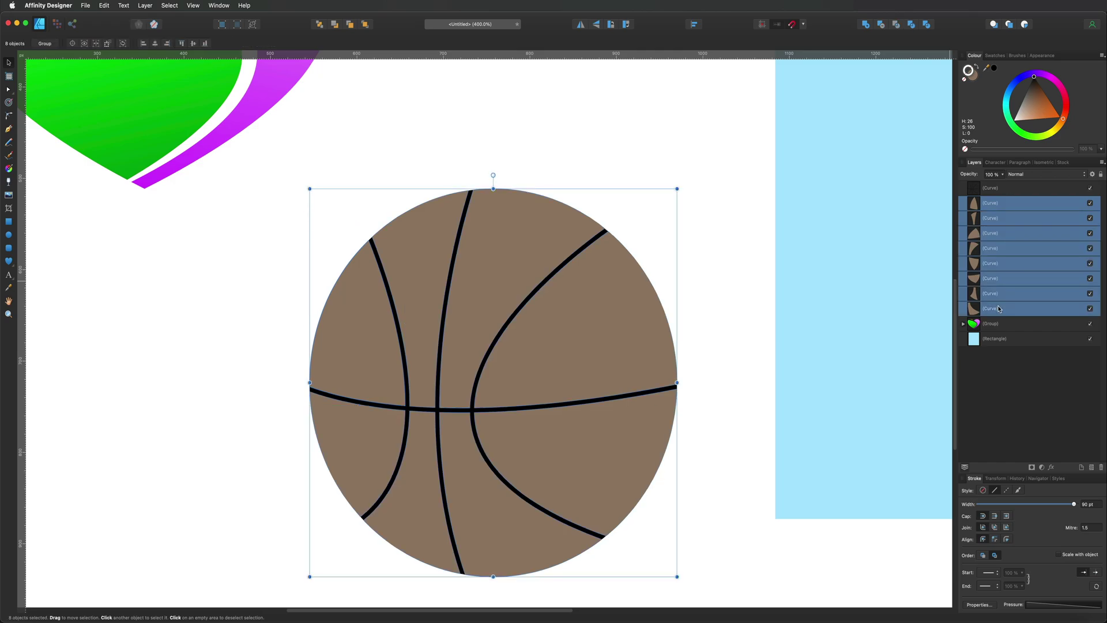
key("super+g")
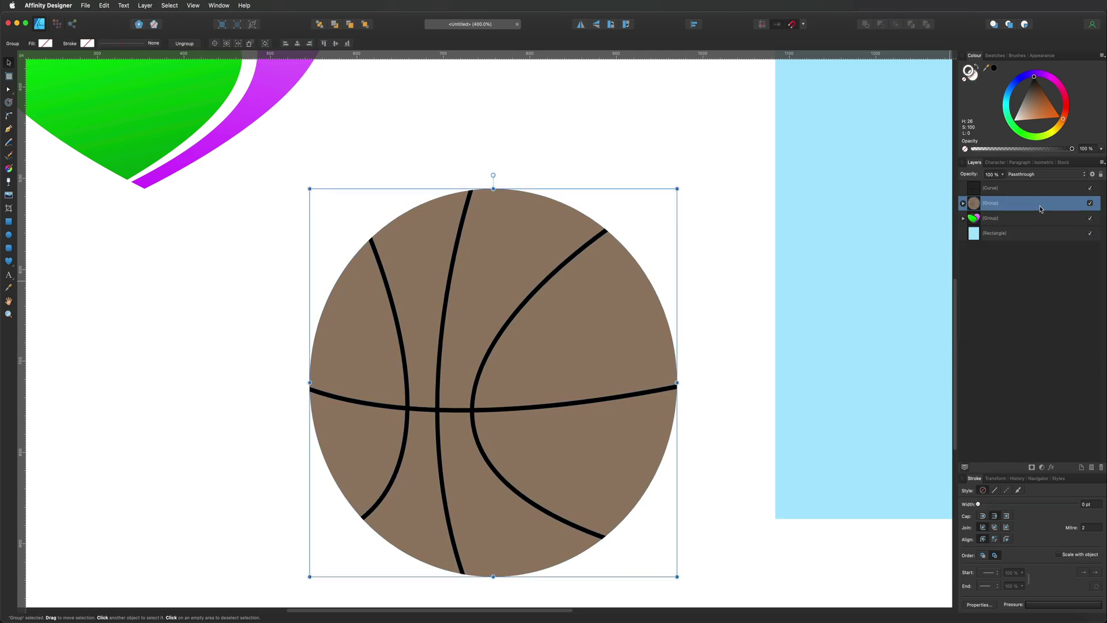
- Toggle the black line shape's visibility off and on to examine the gaps between the ball segments
left_click(1090, 189)
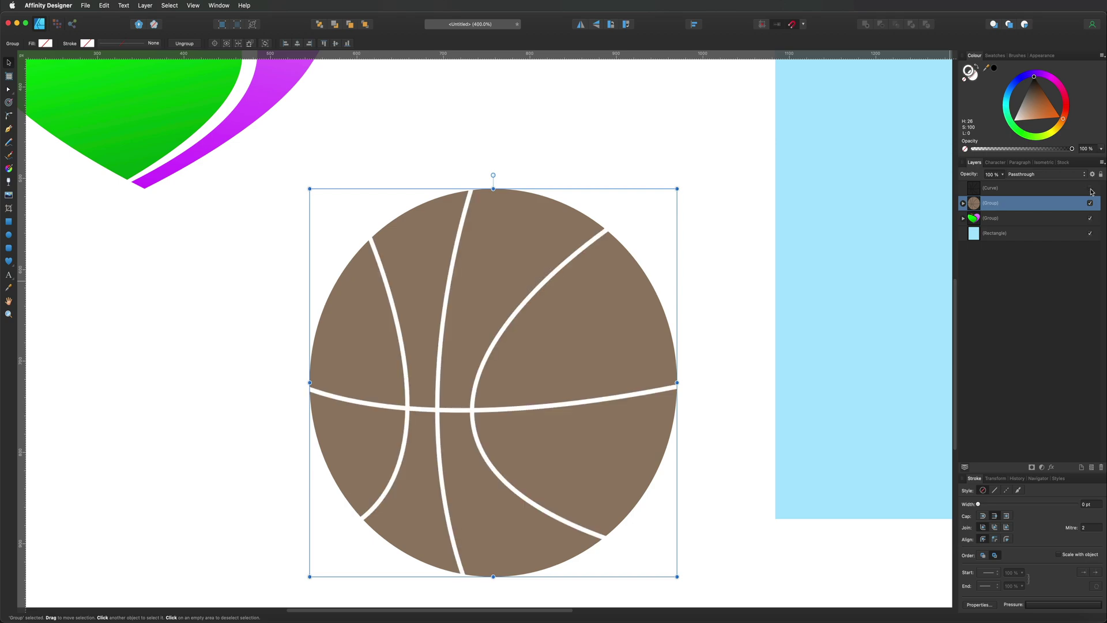
left_click(1090, 189)
left_click(1090, 189)
left_click(1090, 189)
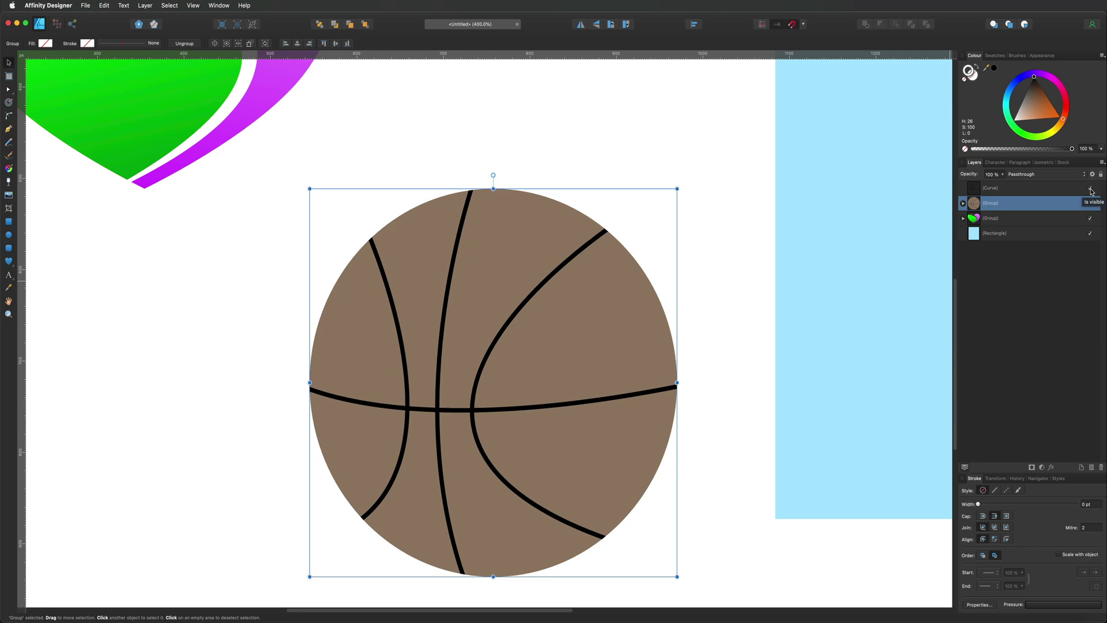
- Group the black line shape with the brown segment group and scale the whole ball down to about three quarters of its size
left_click(1016, 189, "shift")
key("super+g")
left_click_drag(676, 187, 592, 279)
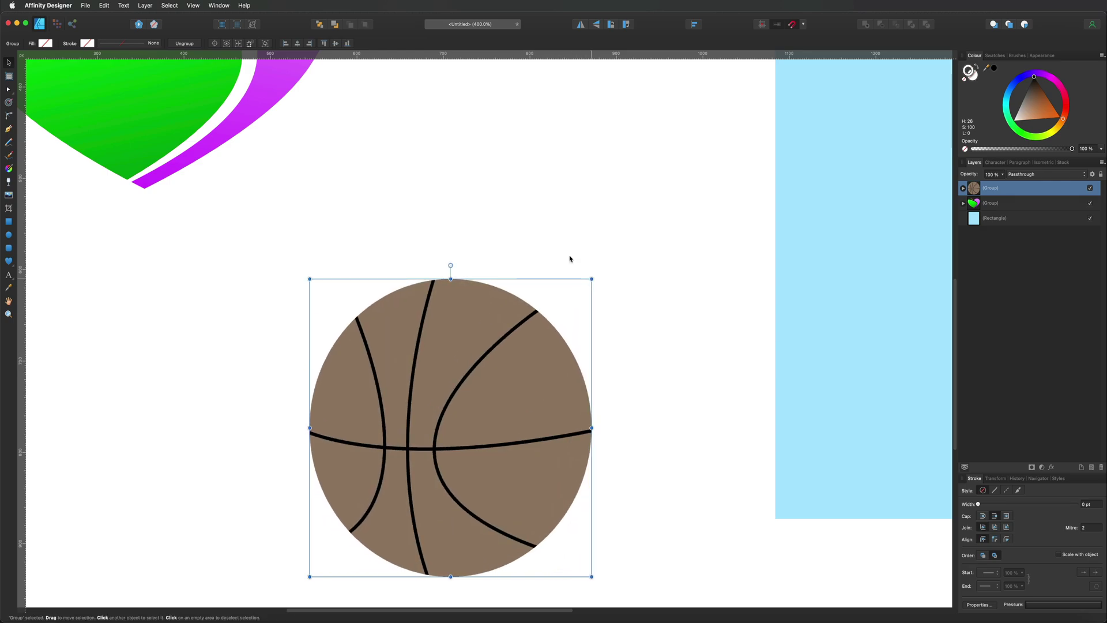
- Move the basketball group onto the light blue rectangle and hide the black line shape inside the group
key("super+minus")
left_click_drag(467, 343, 754, 210)
left_click(963, 188)
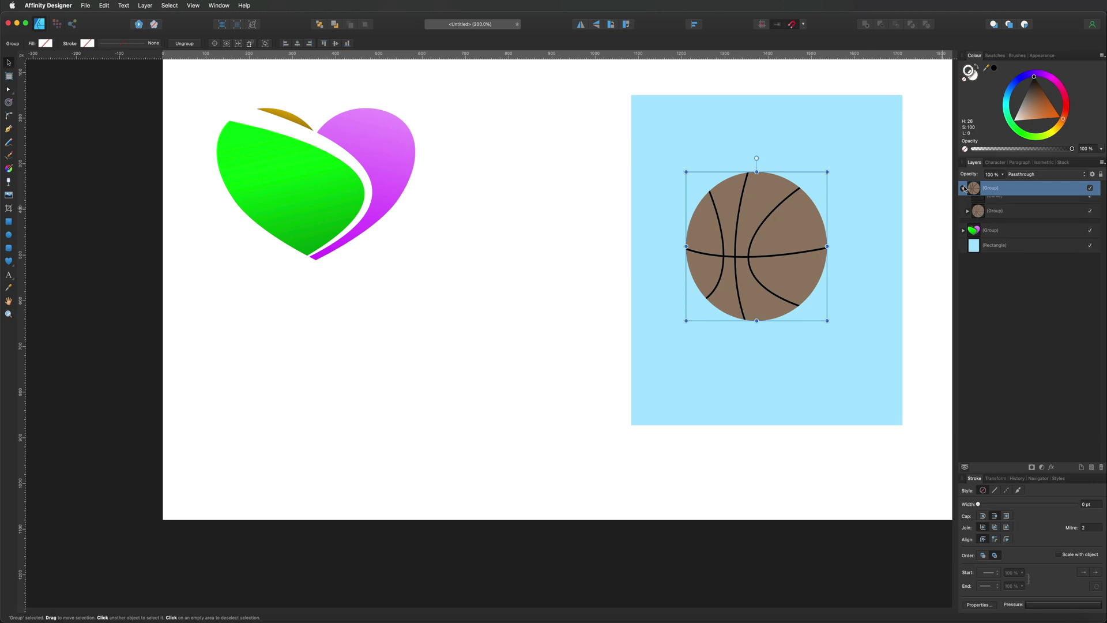
left_click(1090, 203)
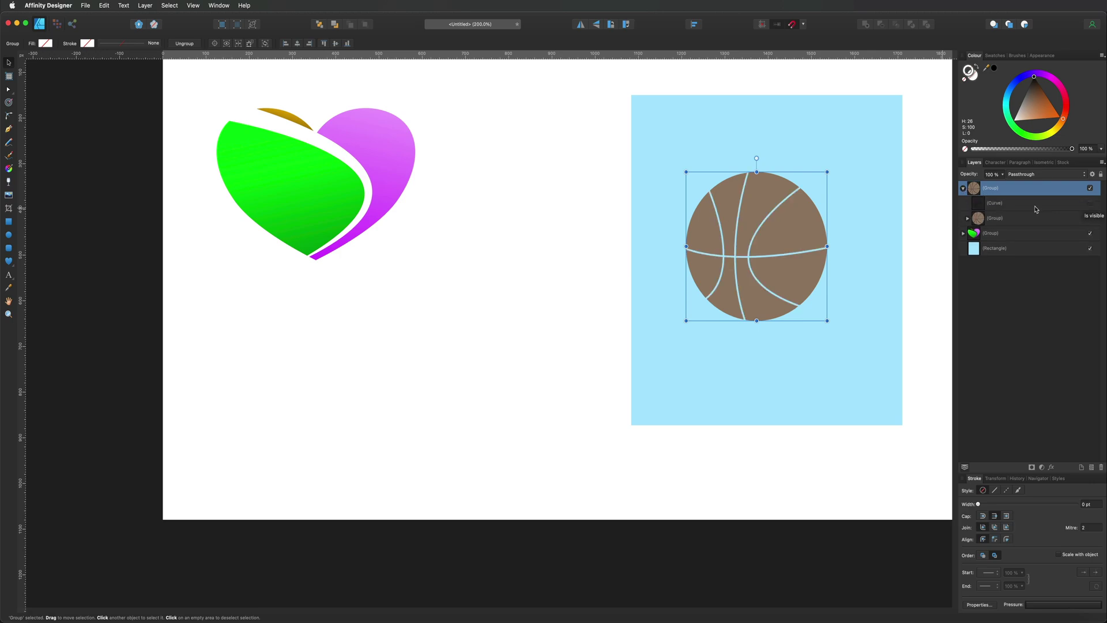
- Recolour individual ball segments: dark brown for the upper-left one, lighter brown for the one beside it, and orange for the upper-right one
left_click(967, 218)
left_click(981, 230)
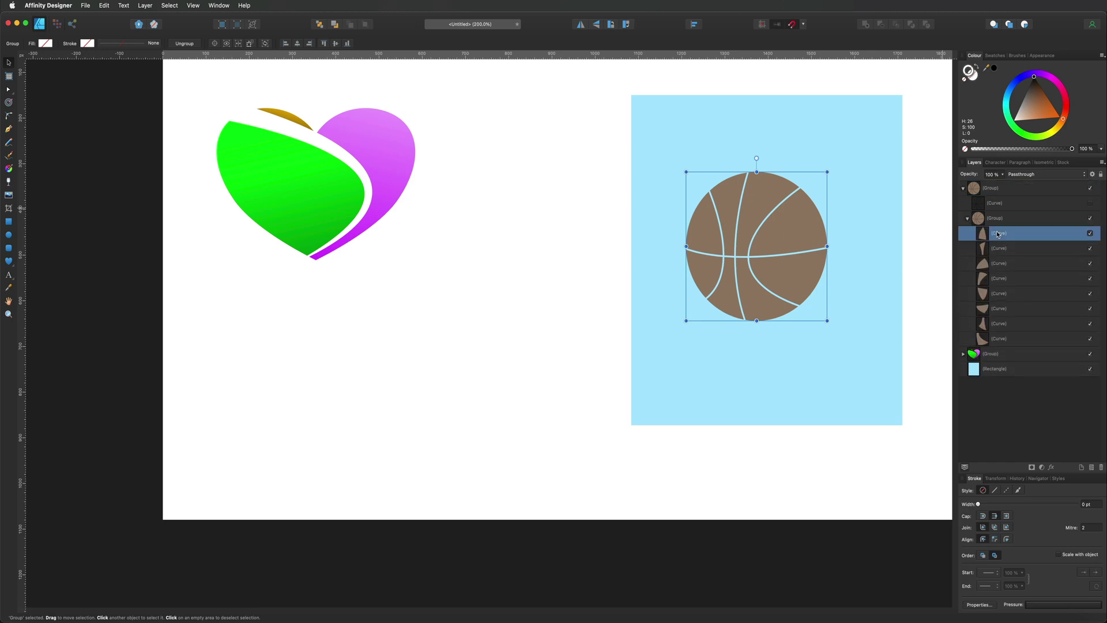
left_click(1038, 93)
left_click(1037, 93)
left_click(964, 81)
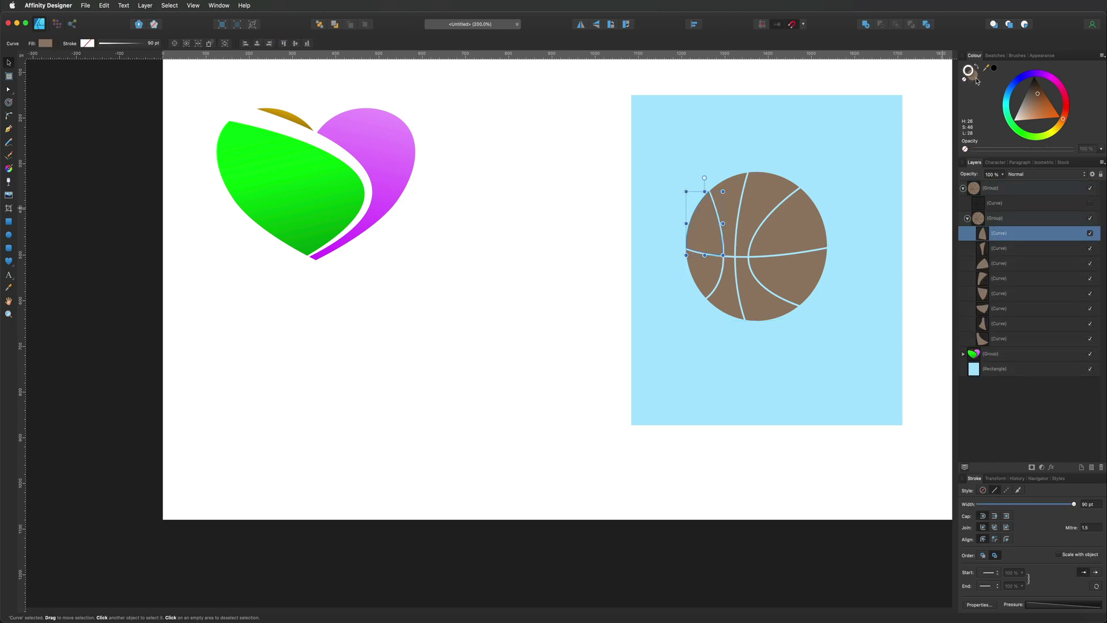
left_click(1033, 98)
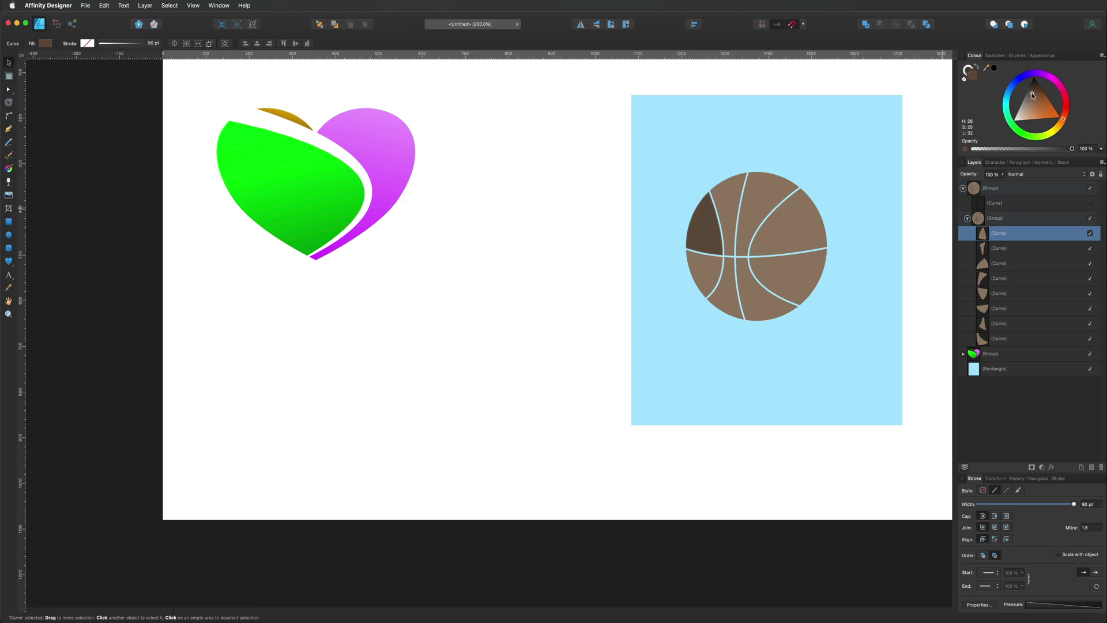
left_click(1010, 248)
left_click(1030, 103)
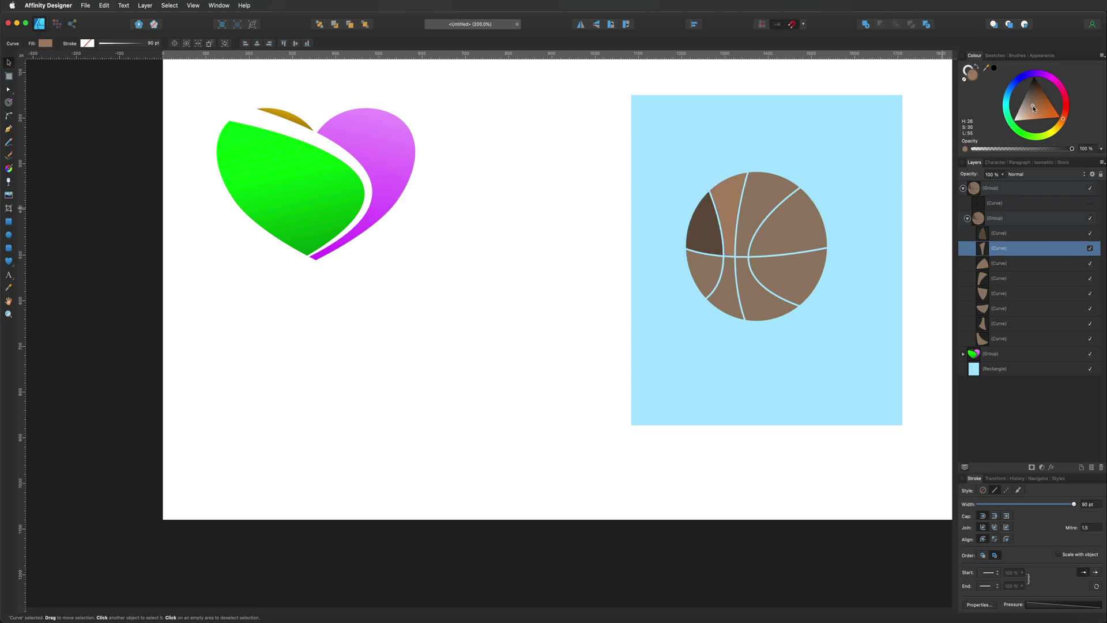
left_click(1022, 263)
left_click_drag(1030, 104, 1037, 108)
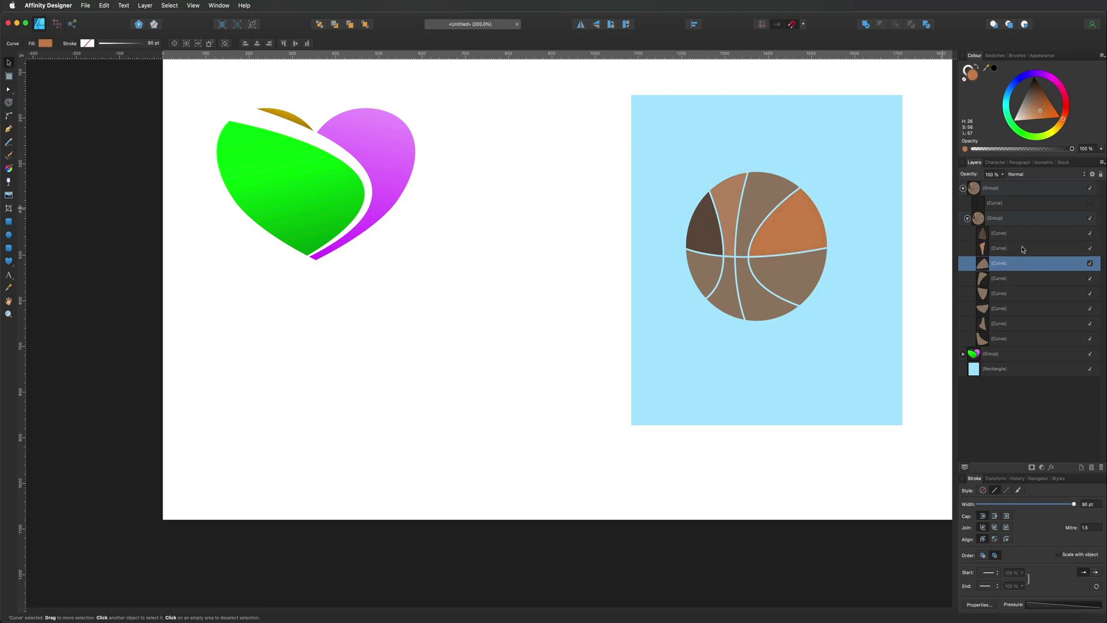
- Fill the ball's top-middle segment with beige, the lower-left segment with burnt orange, and the lower-right segment with dark reddish brown
left_click(1020, 278)
mouse_move(1029, 102)
left_mouse_down()
mouse_move(1026, 112)
mouse_move(1044, 106)
left_mouse_up()
left_click(1024, 294)
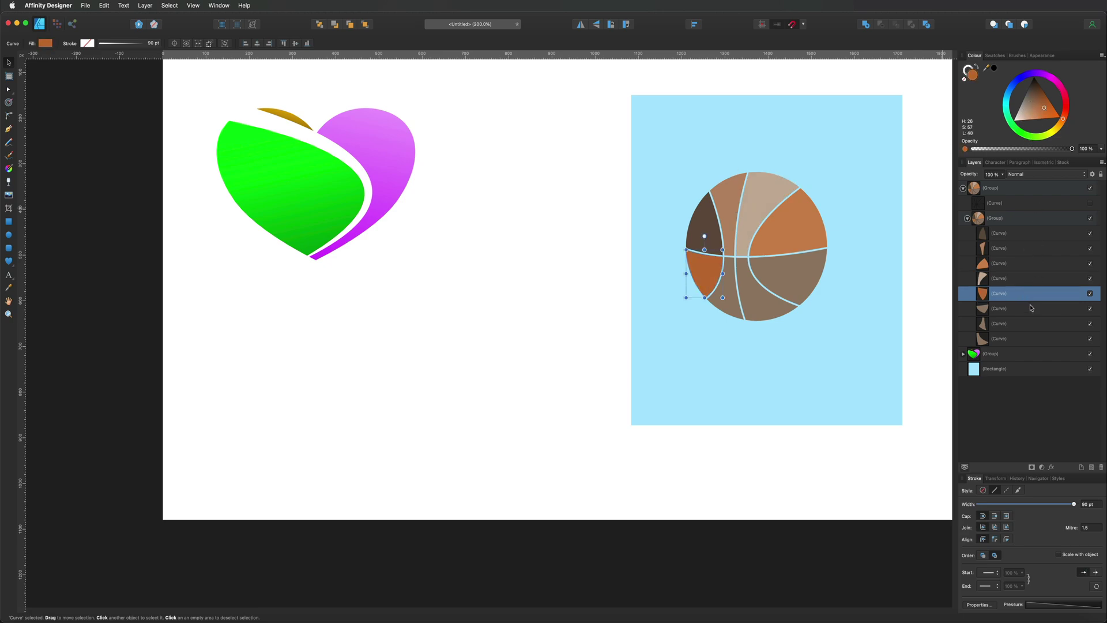
left_click(1032, 309)
left_click(1036, 105)
left_click_drag(1040, 105, 1037, 96)
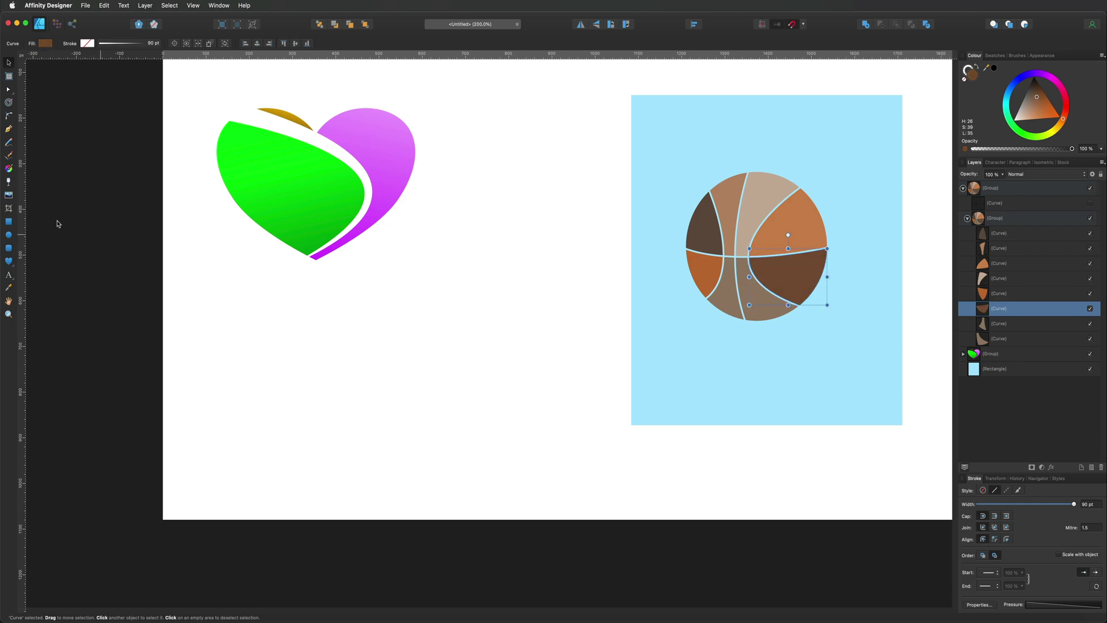
- Apply linear gradients that darken downwards with the Fill tool to ball segments including the lower-right, top-middle and upper-right ones
left_click(9, 170)
left_click_drag(788, 255, 788, 314)
left_click(759, 232)
left_click_drag(797, 200, 798, 248)
left_click(1003, 277)
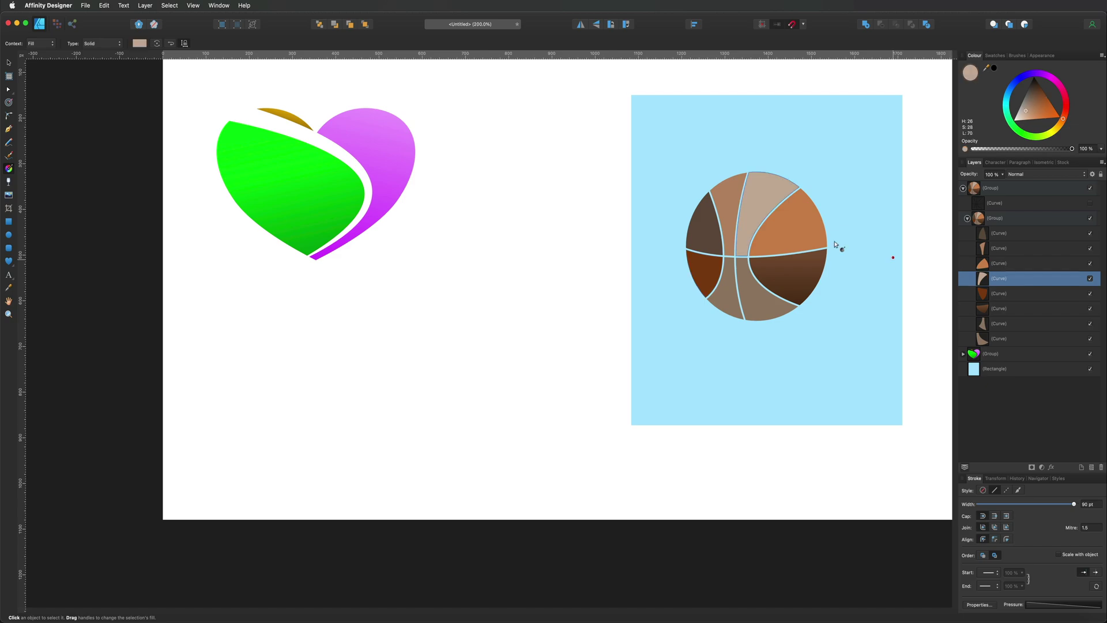
left_click_drag(768, 182, 743, 262)
left_click(1041, 264)
left_click_drag(723, 181, 729, 258)
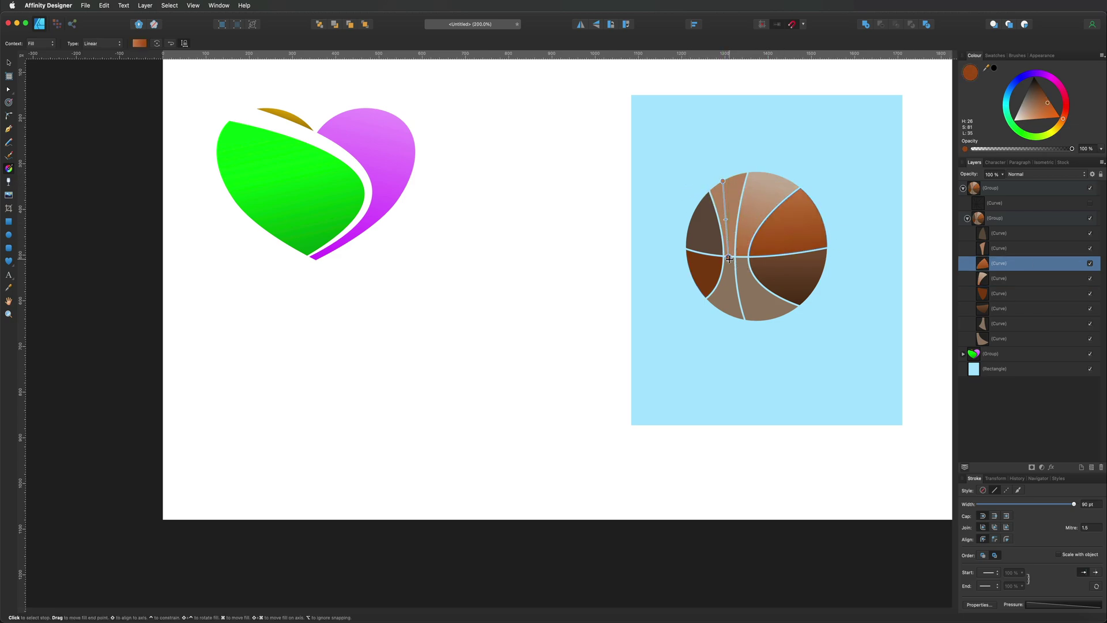
- Make the black line shape visible again and place the basketball, scaled down to about 40%, on the heart's green area
left_click(1089, 204)
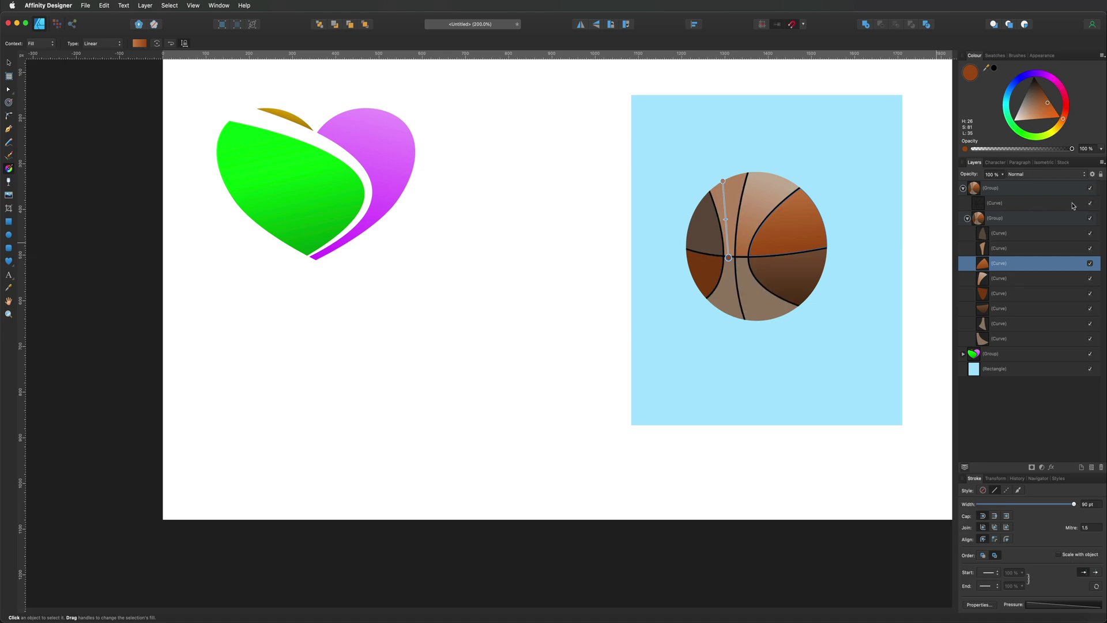
left_click(962, 188)
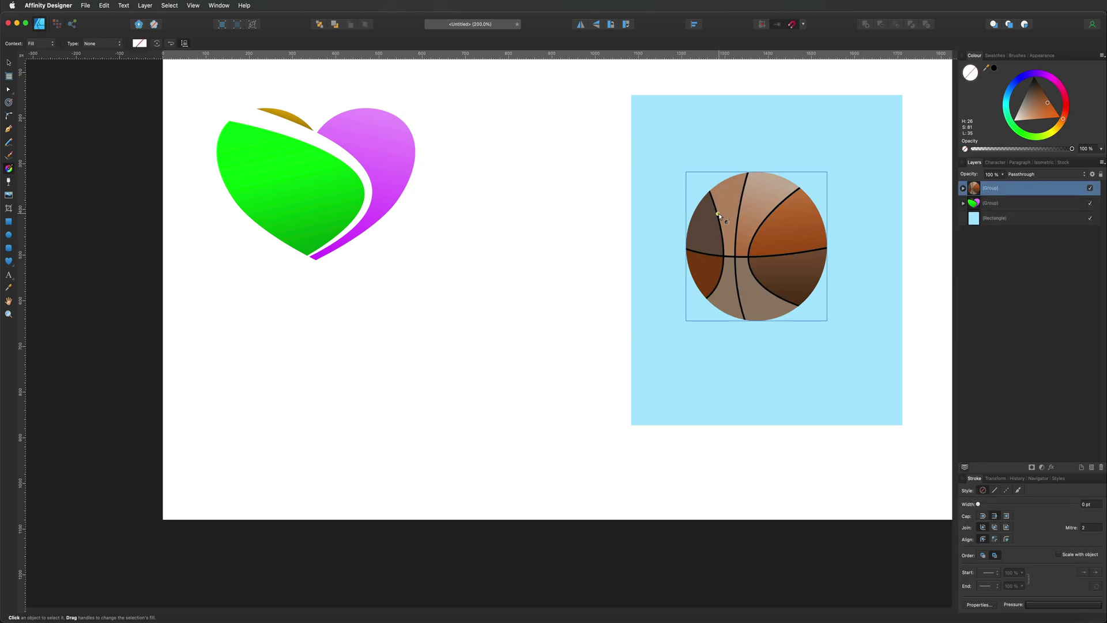
left_click(9, 62)
left_click_drag(796, 195, 328, 228)
left_click_drag(306, 247, 282, 173)
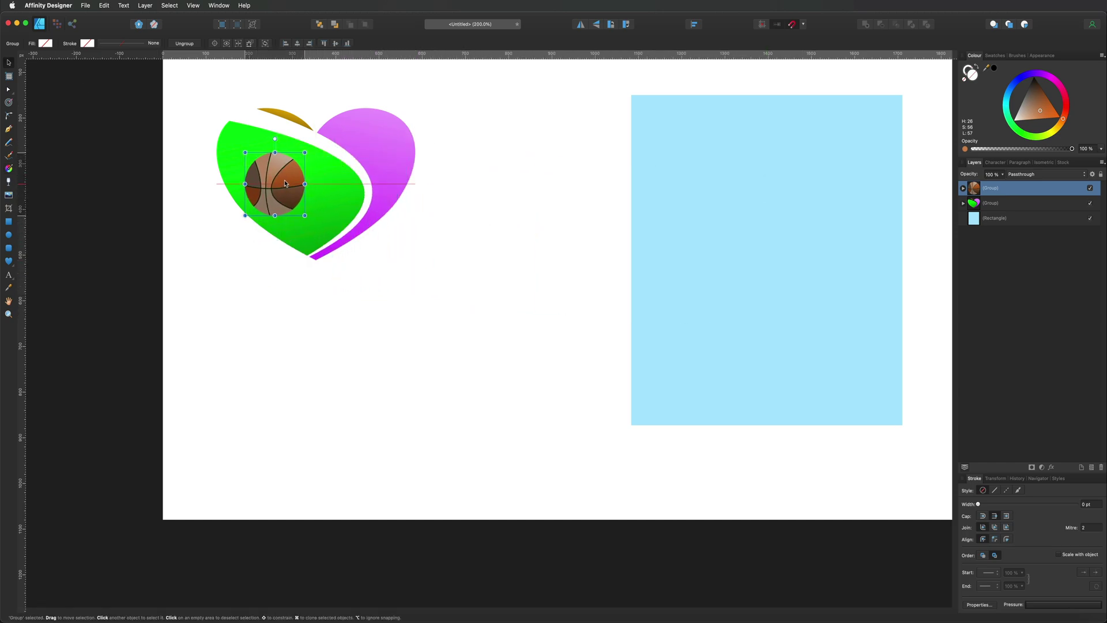
left_click(455, 186)
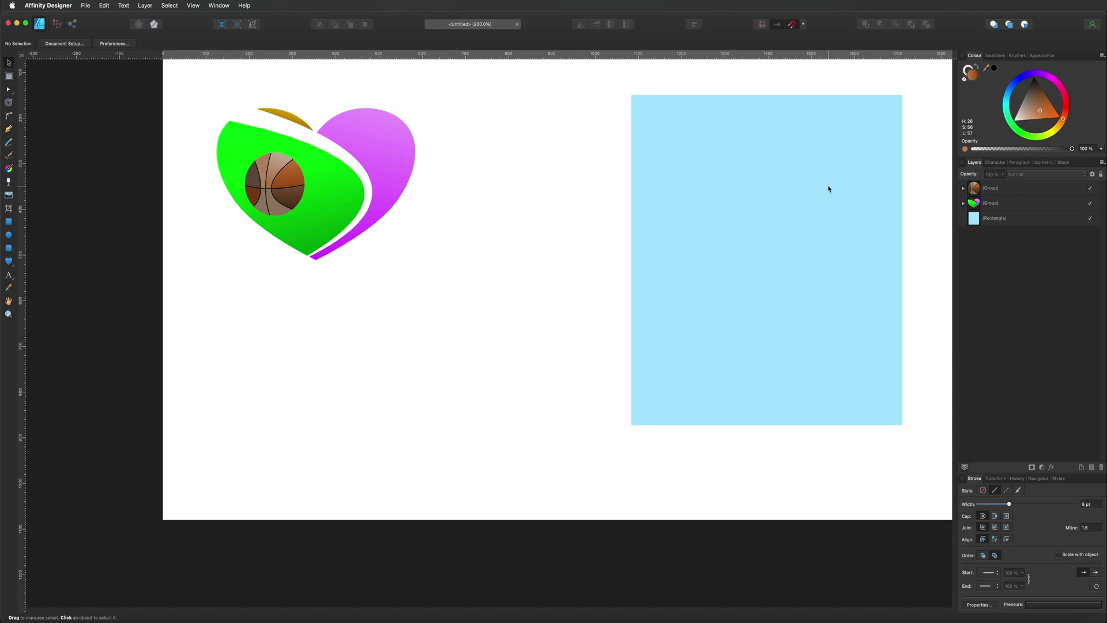
- Delete the light blue rectangle from the page
key("super+0")
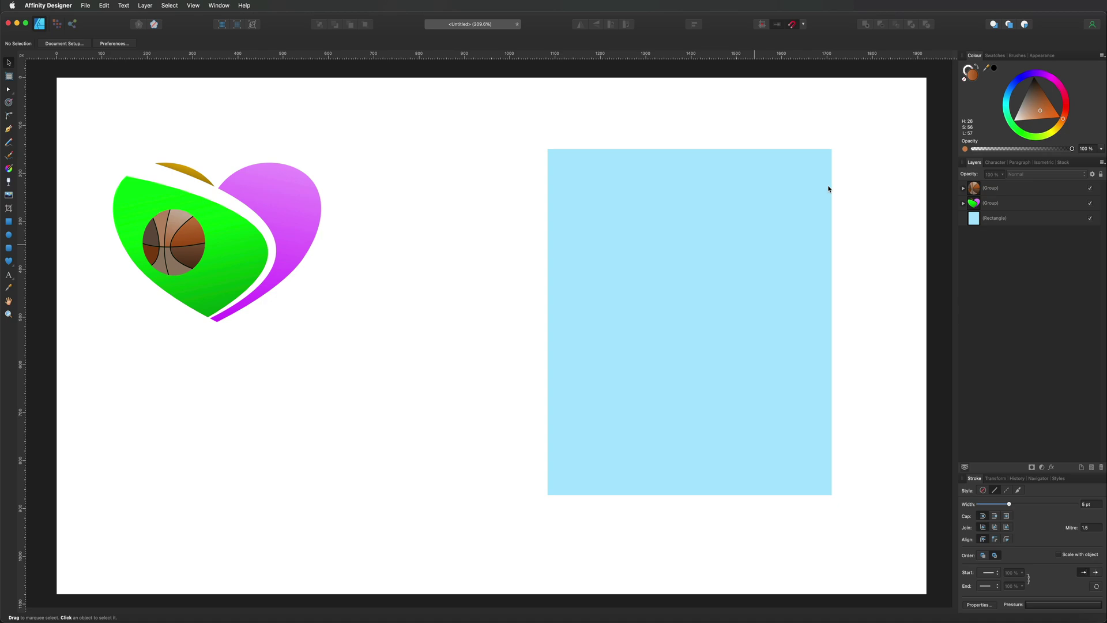
left_click(773, 180)
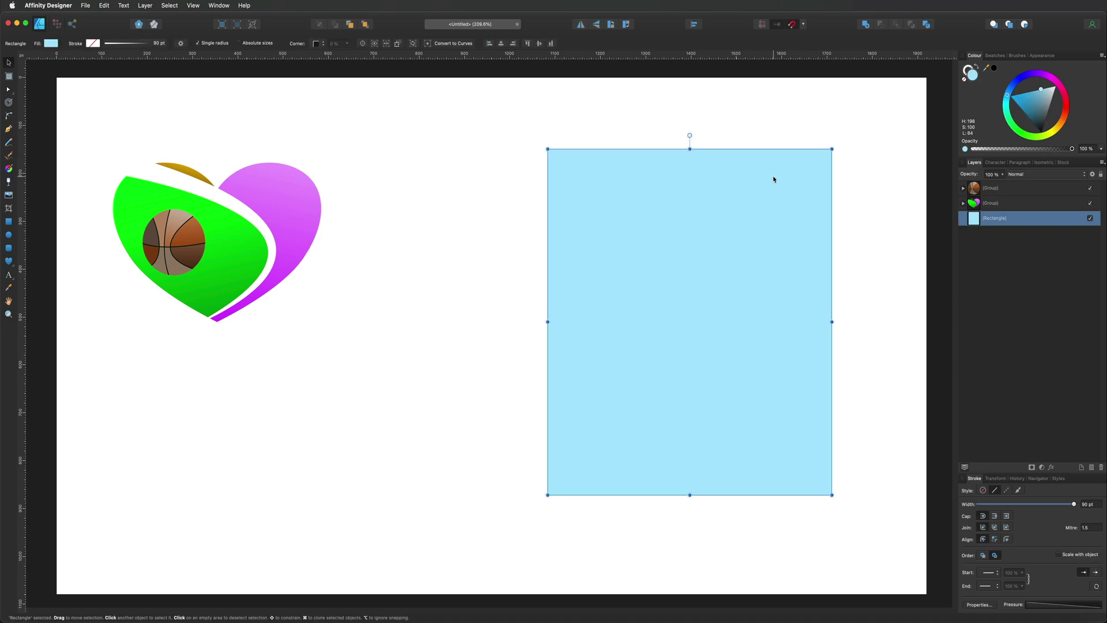
key("Delete")
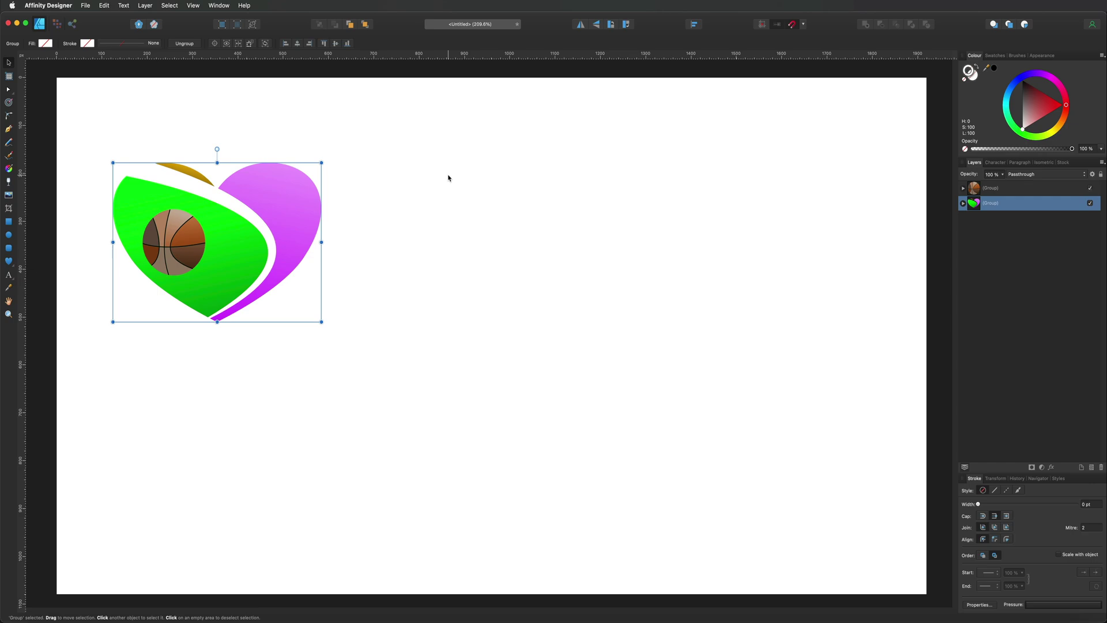
- Create a large art text letter A, about 1086 pt in size, in the empty area beside the heart
left_click(9, 276)
left_click_drag(396, 141, 710, 510)
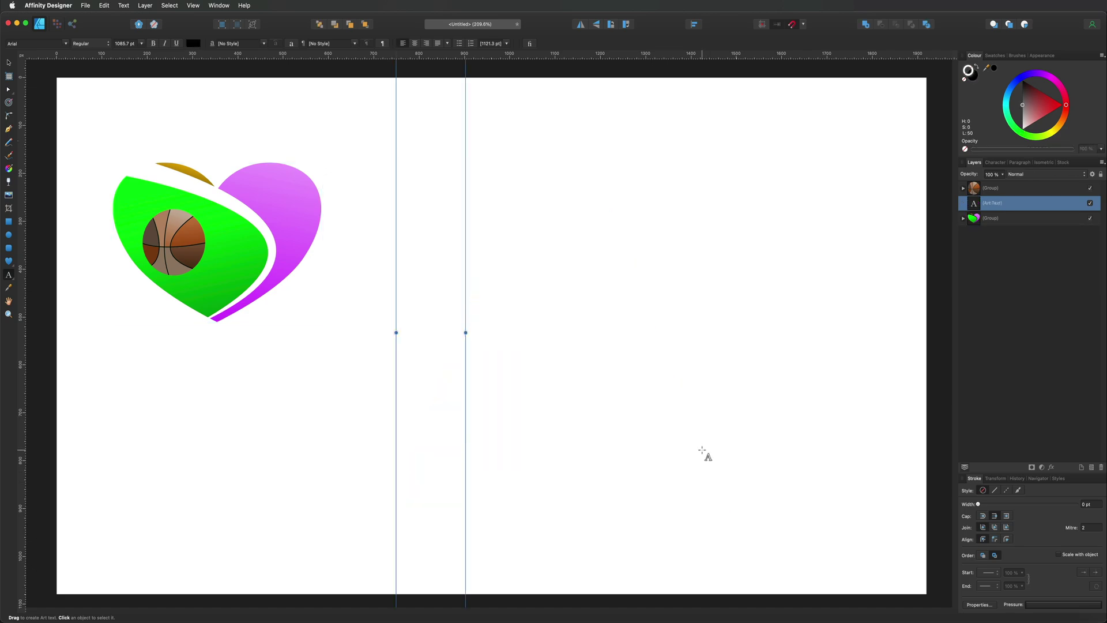
type("A")
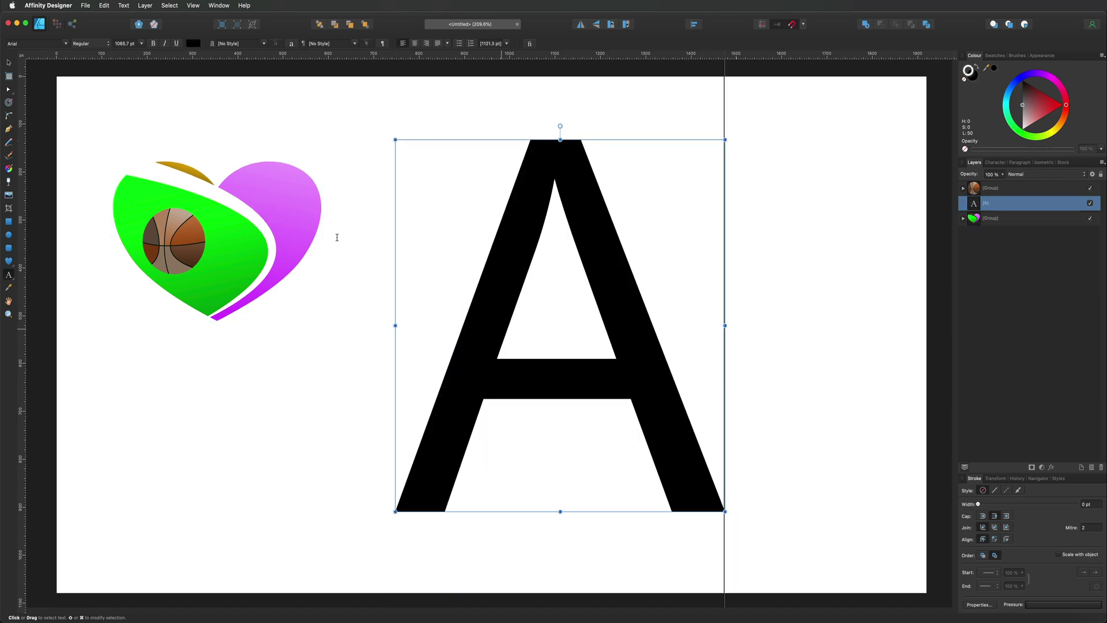
- Set the letter A in the Impact font and convert it to curves
key("super+a")
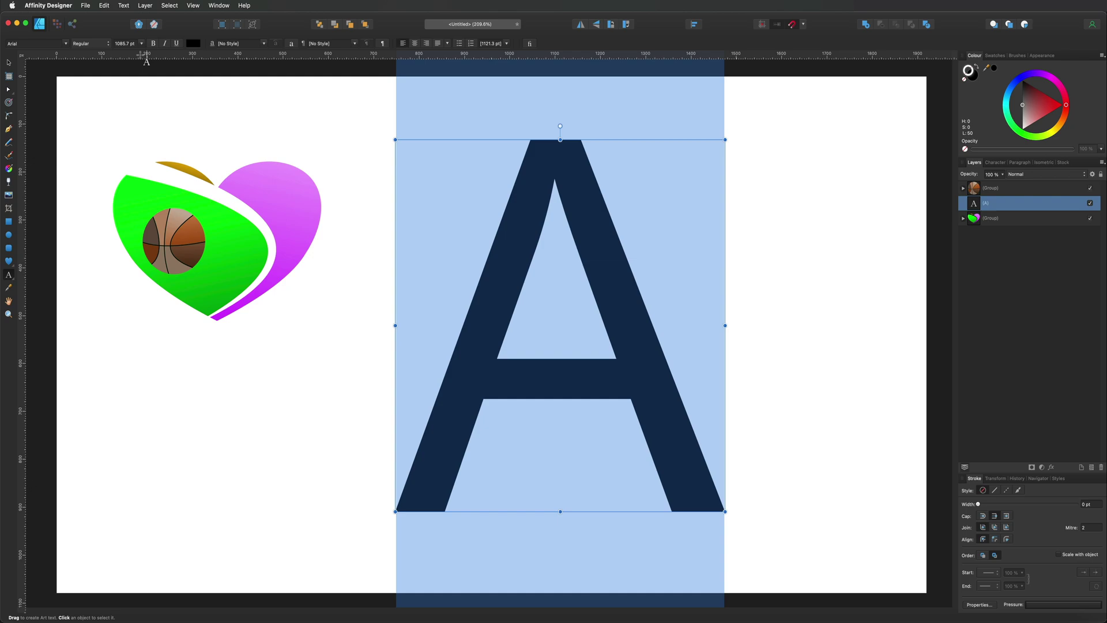
left_click(62, 44)
left_click(92, 54)
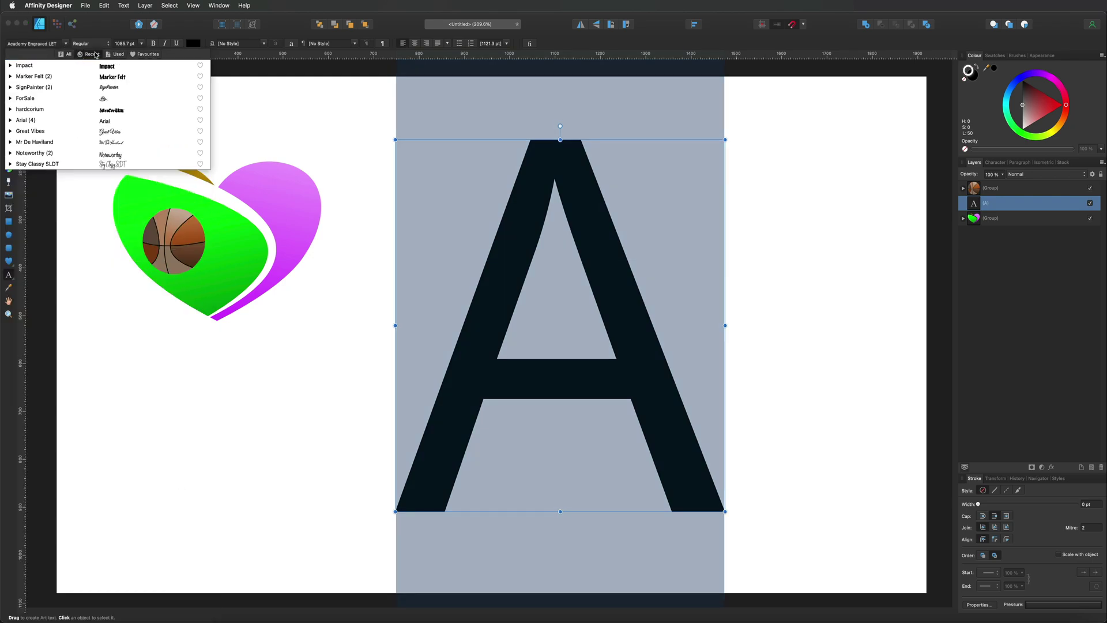
left_click(109, 67)
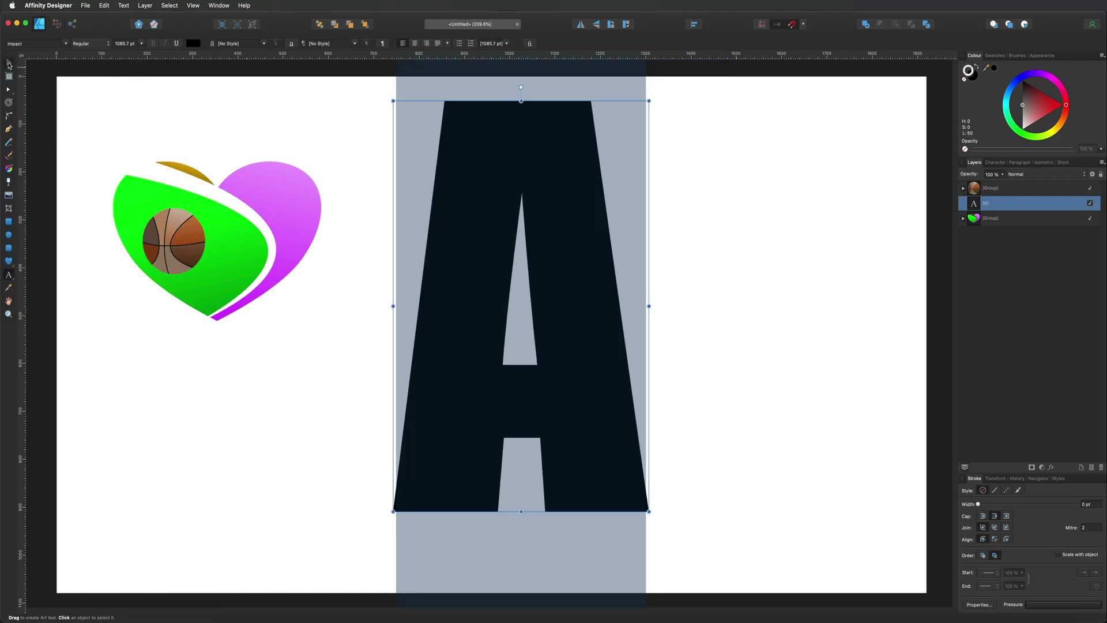
left_click(8, 62)
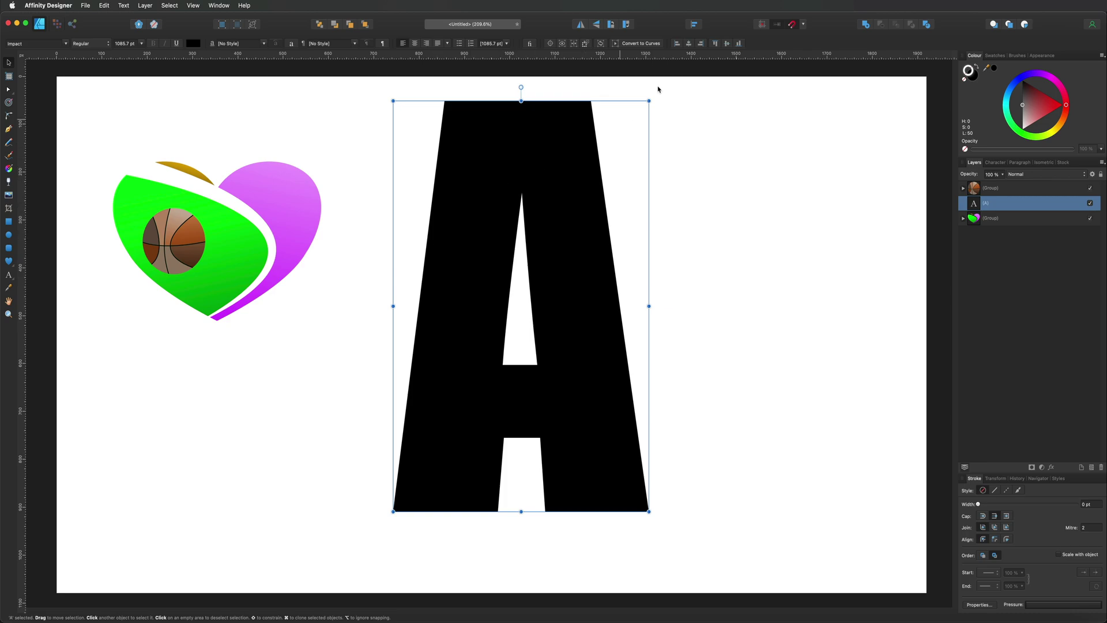
left_click(641, 43)
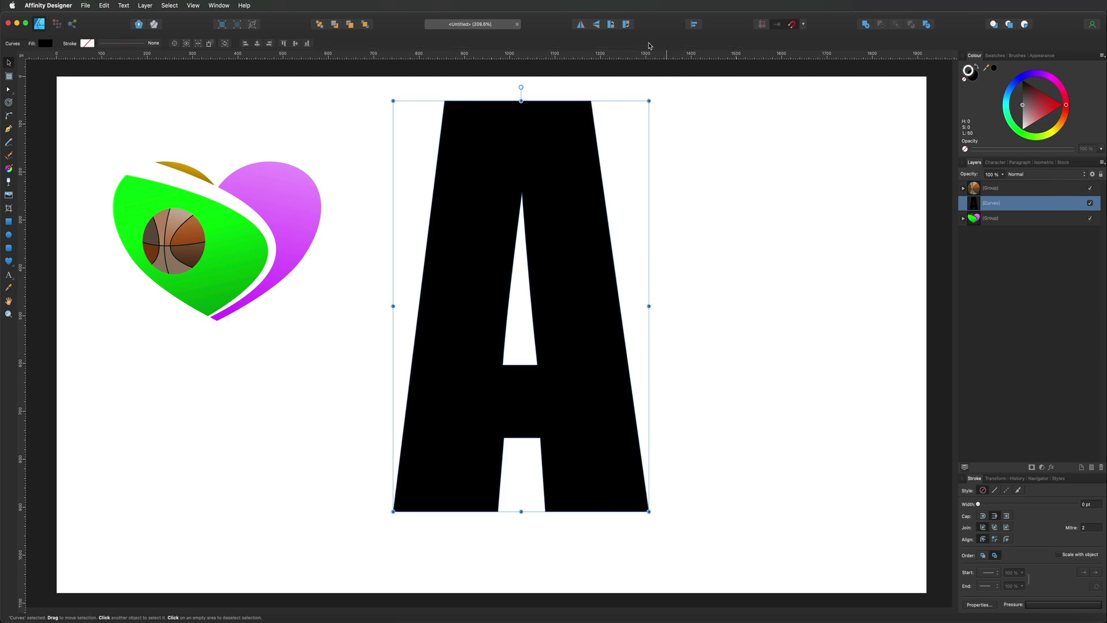
- Fill the letter A with light blue and move it farther away from the heart
left_click(1023, 98)
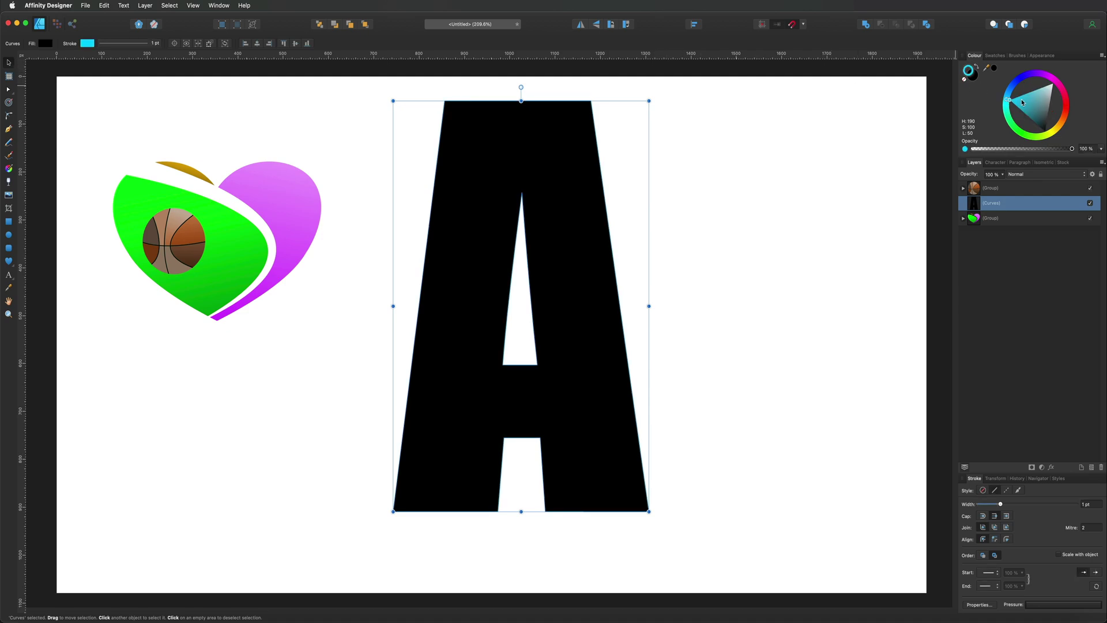
key("super+z")
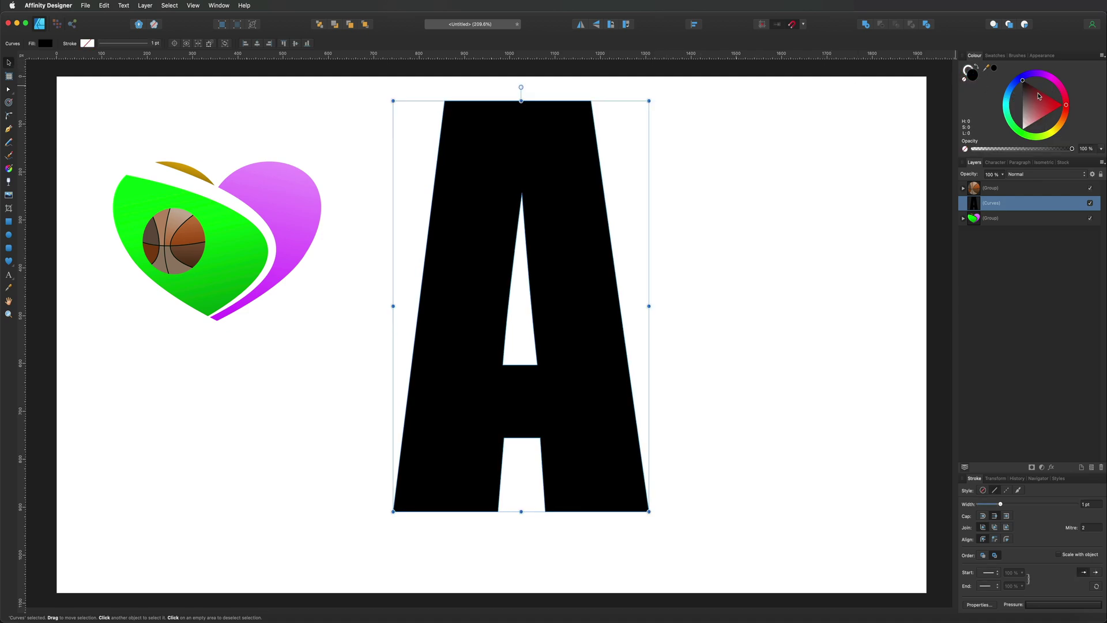
left_click(1012, 95)
left_click_drag(1029, 98, 1041, 96)
left_click_drag(555, 110, 649, 134)
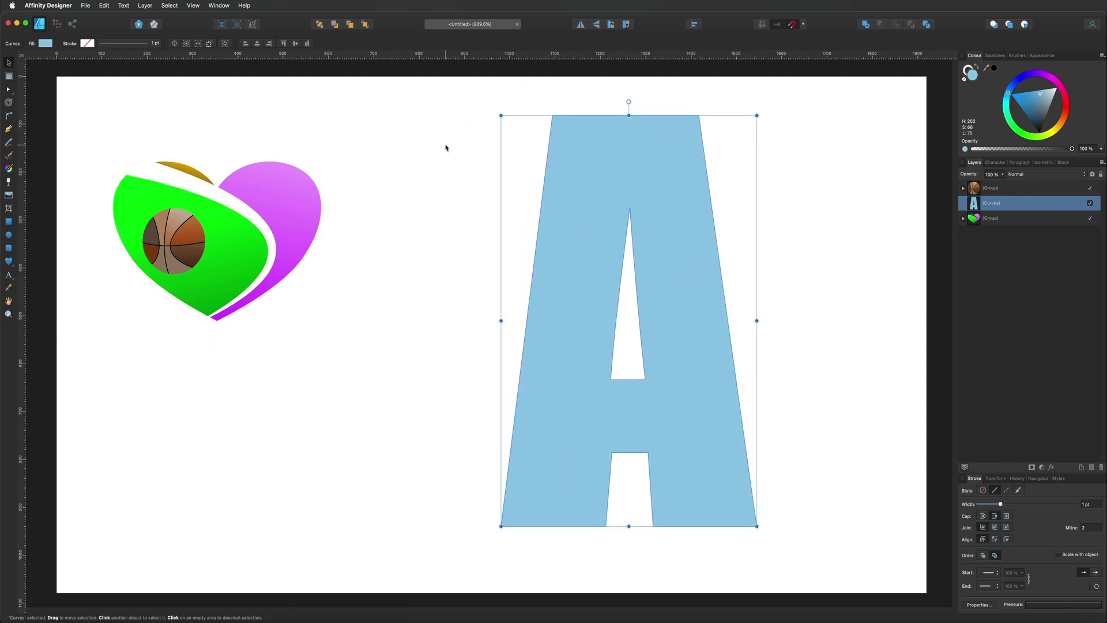
left_click(445, 148)
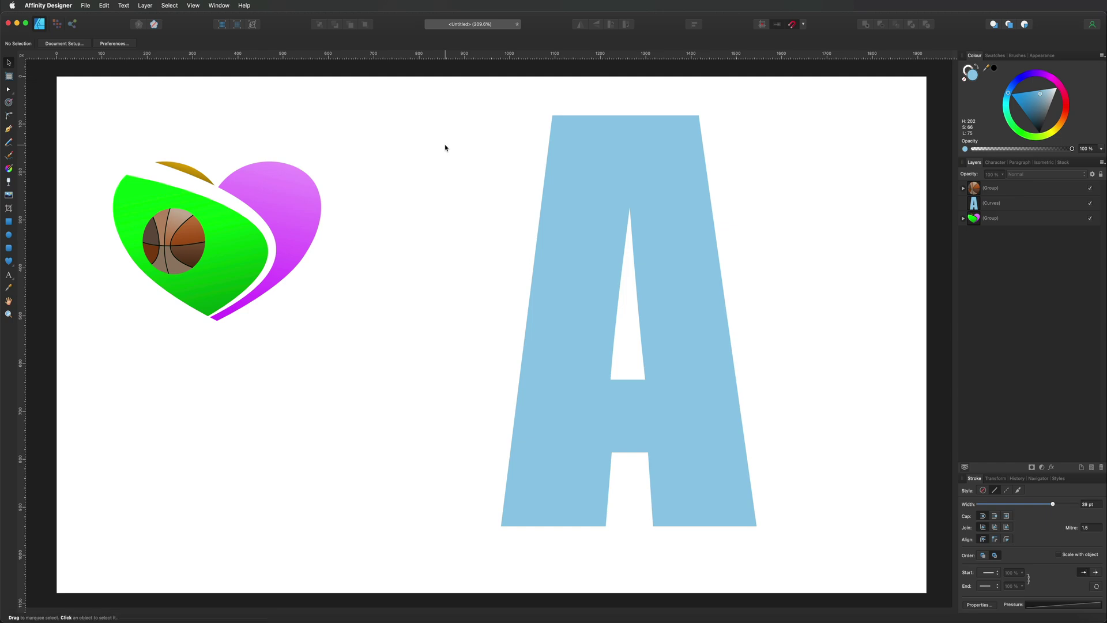
- Draw a freehand Pencil curve snaking across the letter A from top to bottom, with a white stroke 85 pt wide
left_click(10, 144)
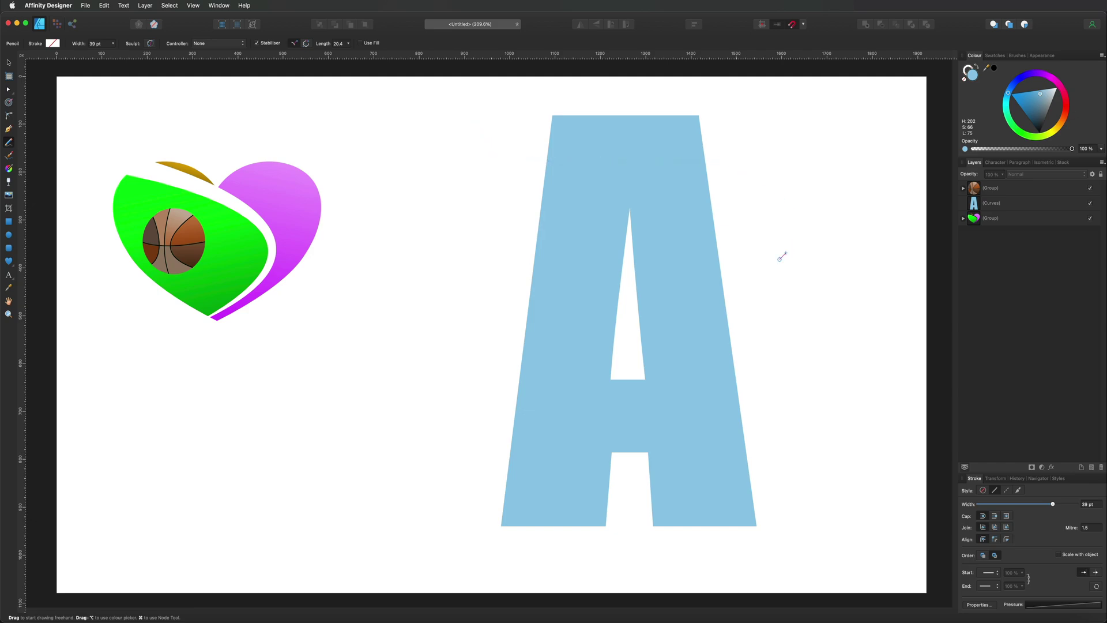
mouse_move(780, 416)
left_mouse_down()
mouse_move(825, 456)
mouse_move(601, 486)
mouse_move(427, 530)
left_mouse_up()
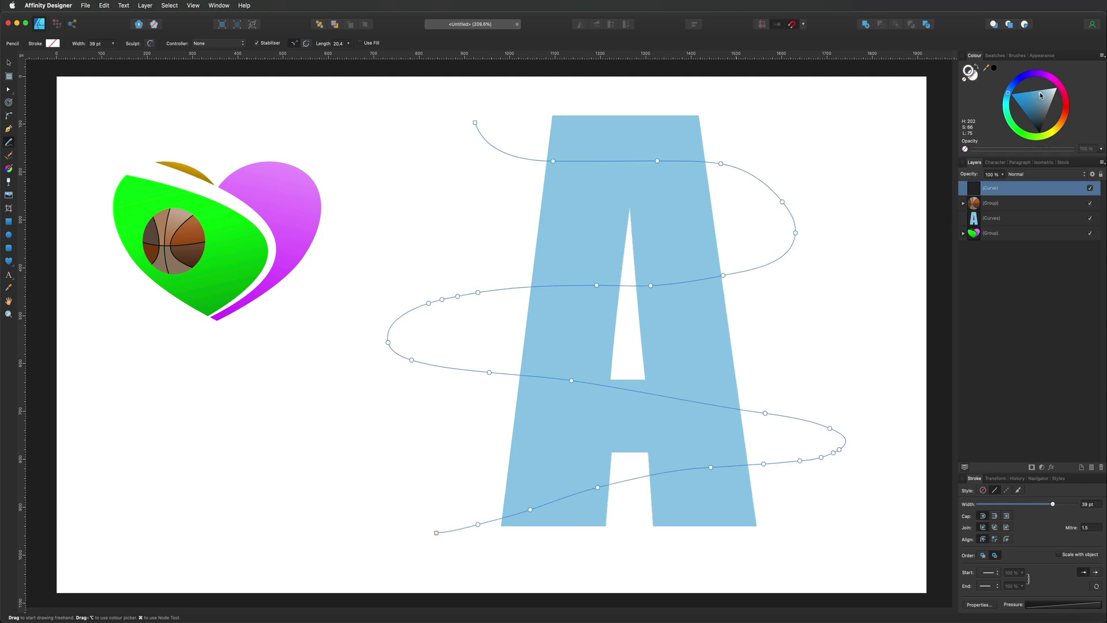
left_click_drag(1041, 96, 1069, 85)
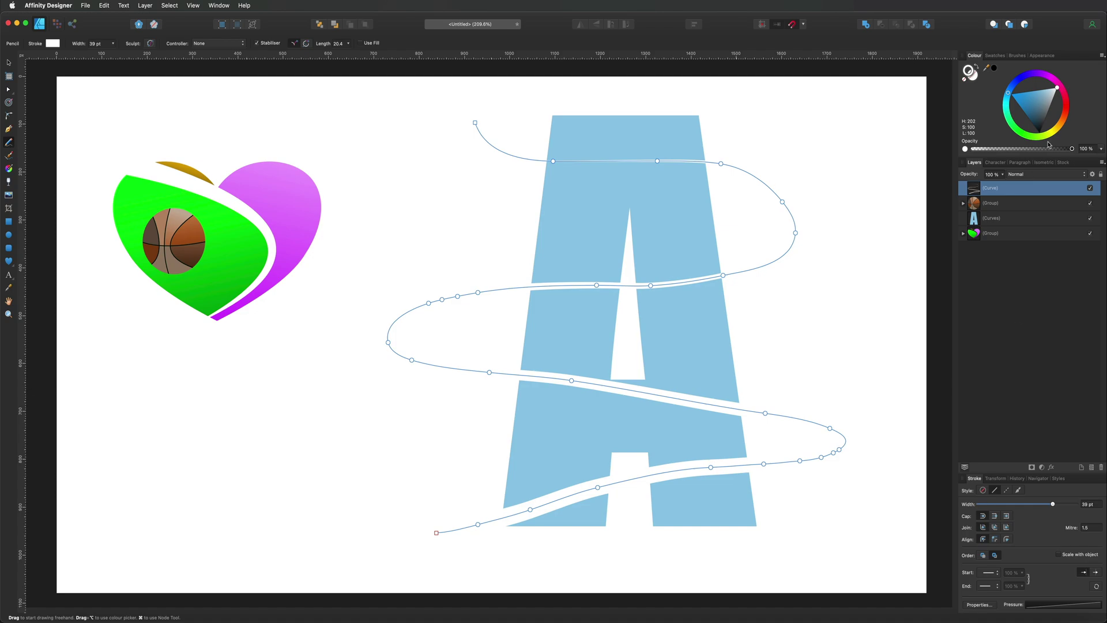
left_click_drag(1052, 503, 1073, 504)
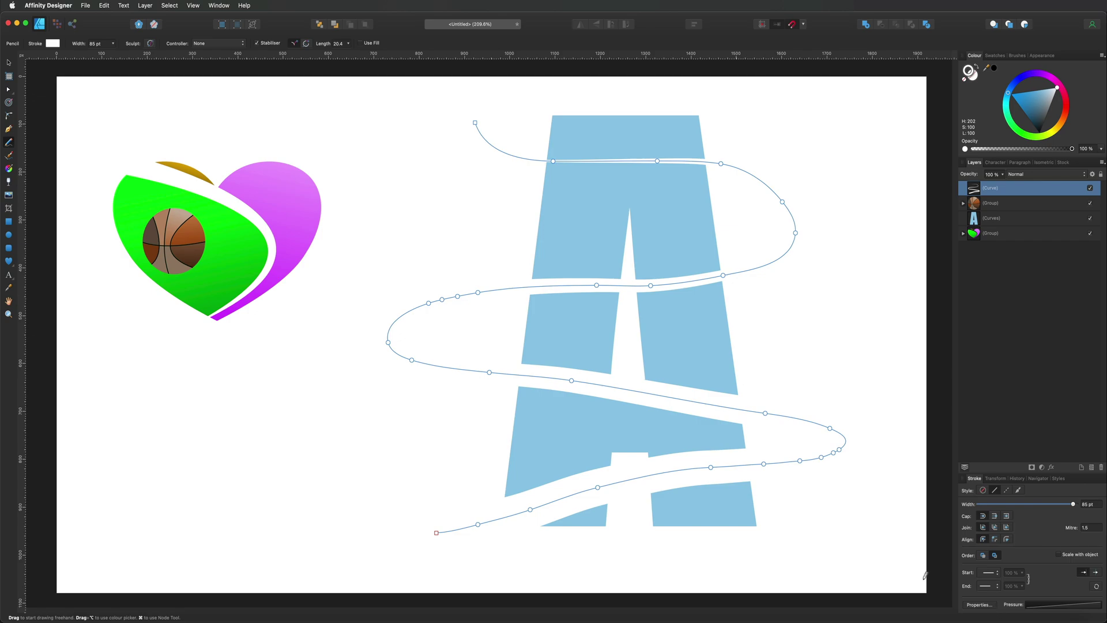
- Reverse the curve's pressure profile so the stroke starts at full width above and tapers to nothing at its lower end
left_click(1059, 607)
left_click_drag(999, 585, 997, 517)
left_click_drag(1104, 517, 1105, 587)
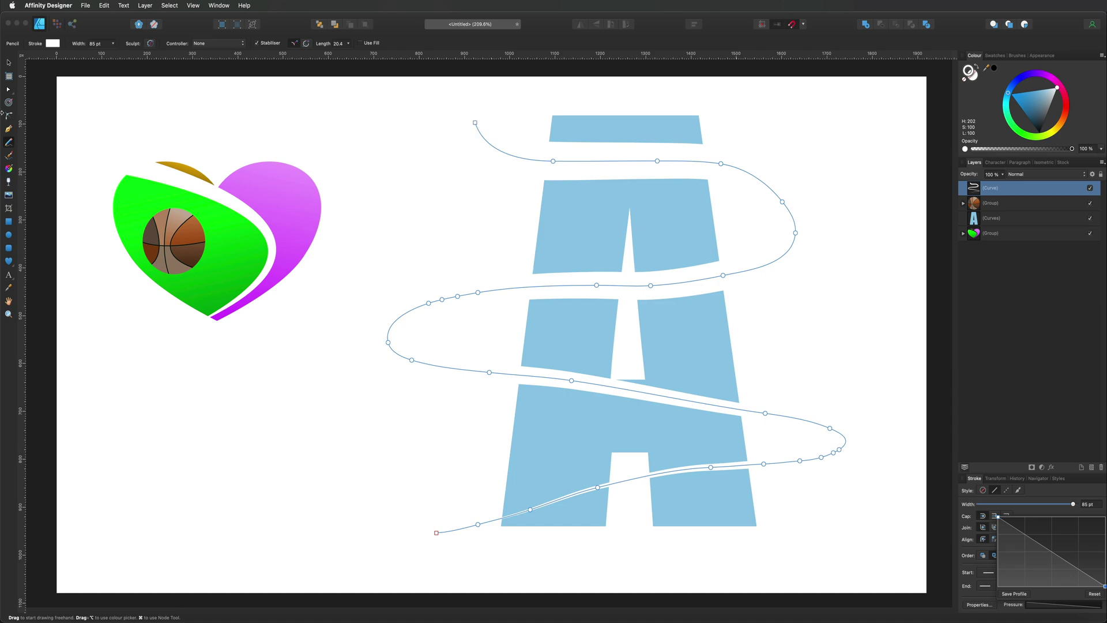
- Move the first two nodes of the white curve upward so its upper end crosses the letter A higher
left_click(8, 89)
left_click_drag(474, 122, 474, 110)
left_click(549, 151)
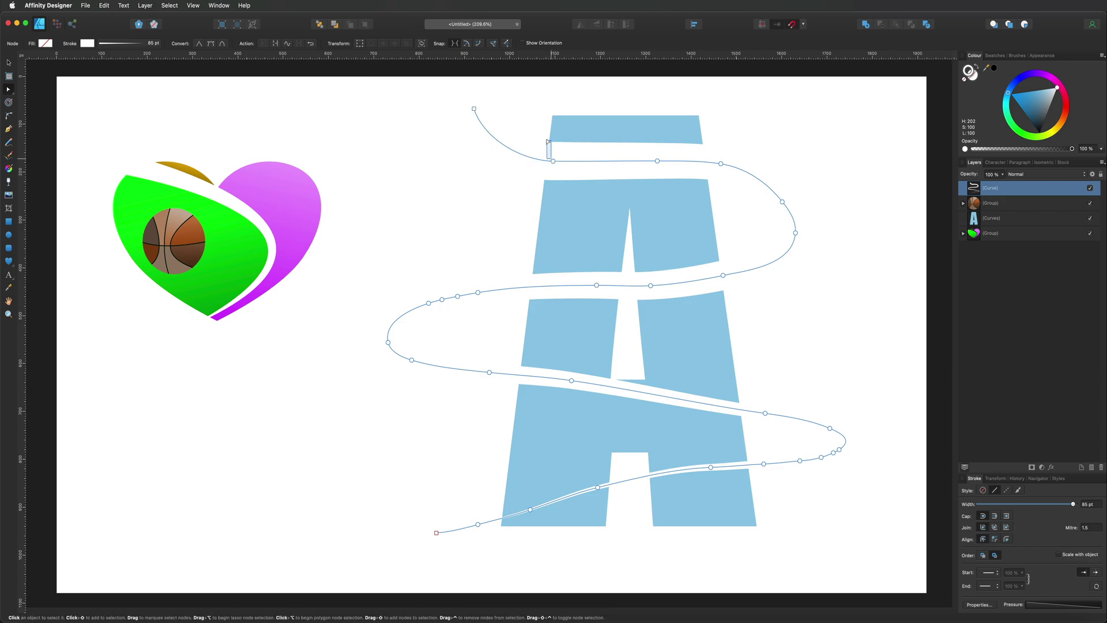
left_click_drag(555, 161, 551, 142)
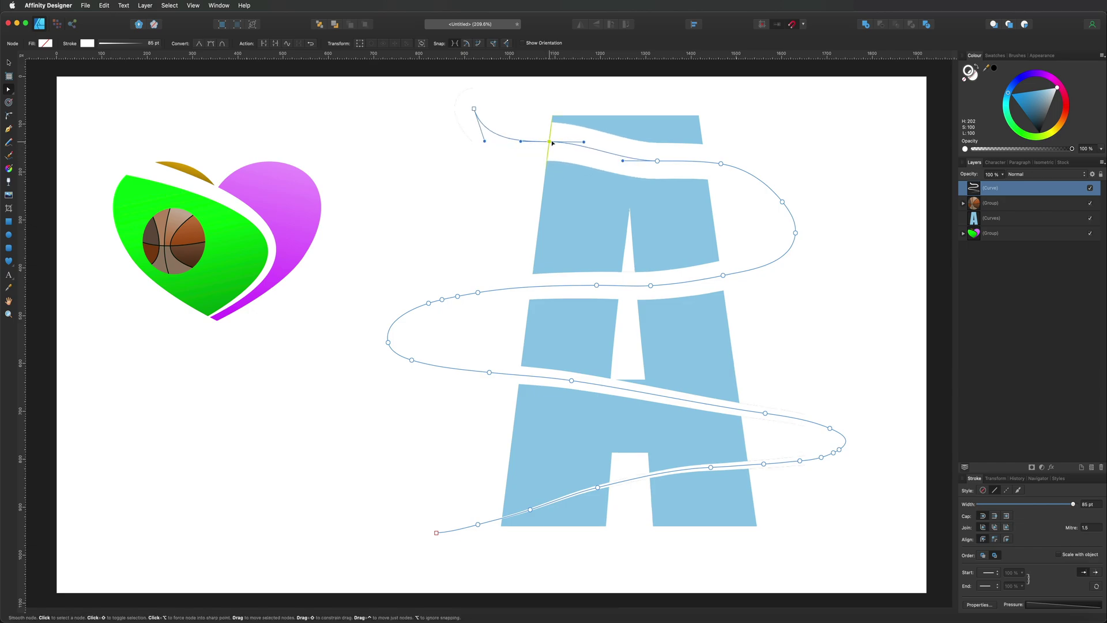
scroll(551, 142, "down", 1)
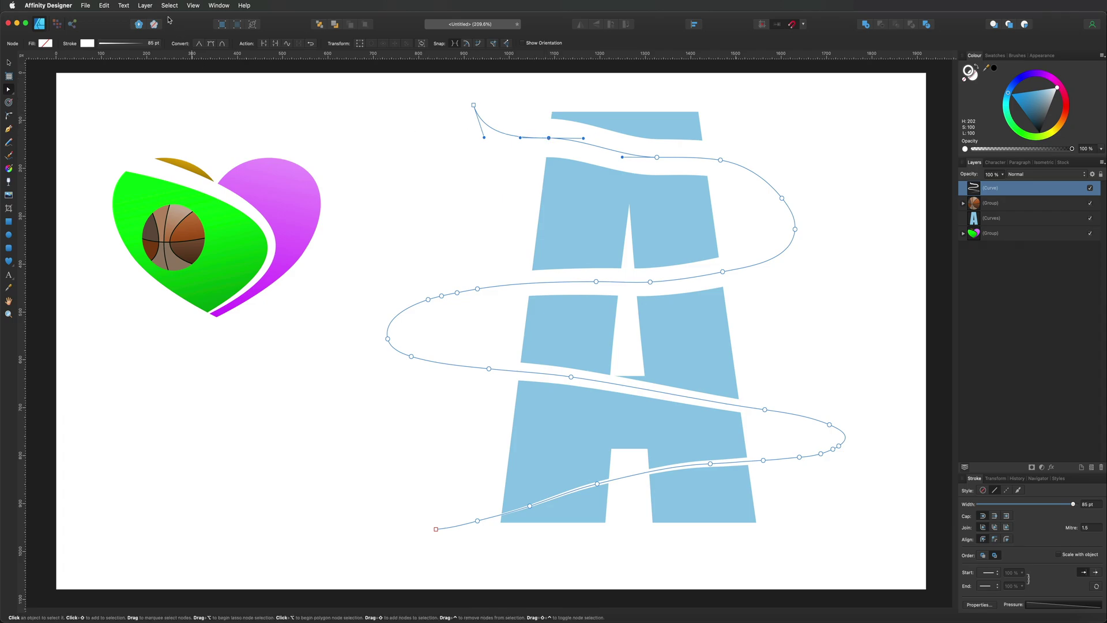
- Expand the stroke of the white curve and divide the letter A with the expanded shape
left_click(145, 5)
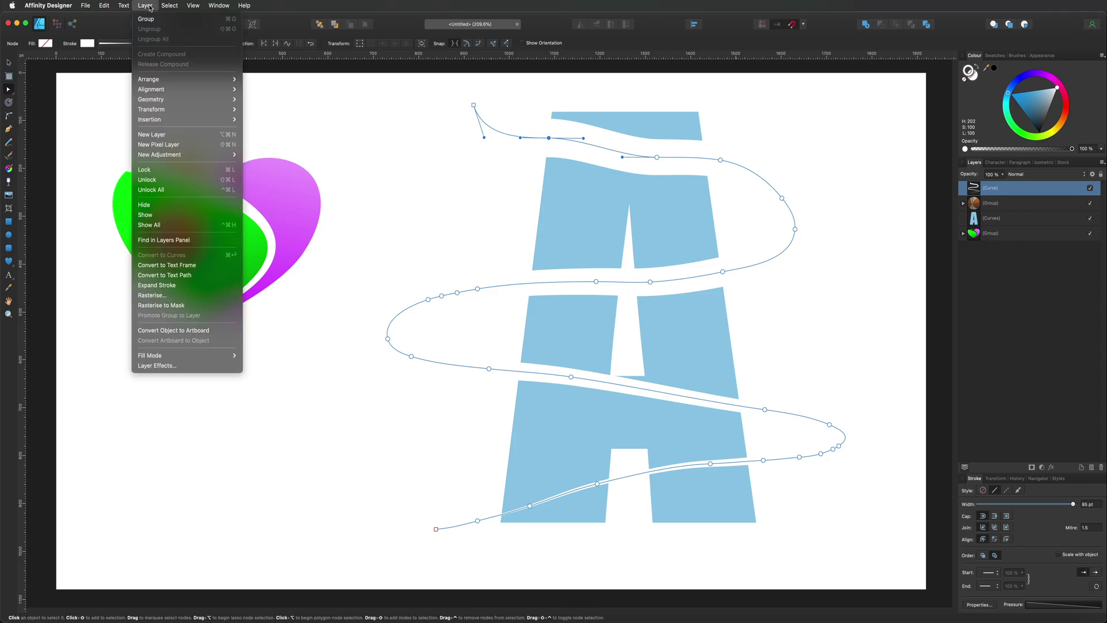
left_click(184, 284)
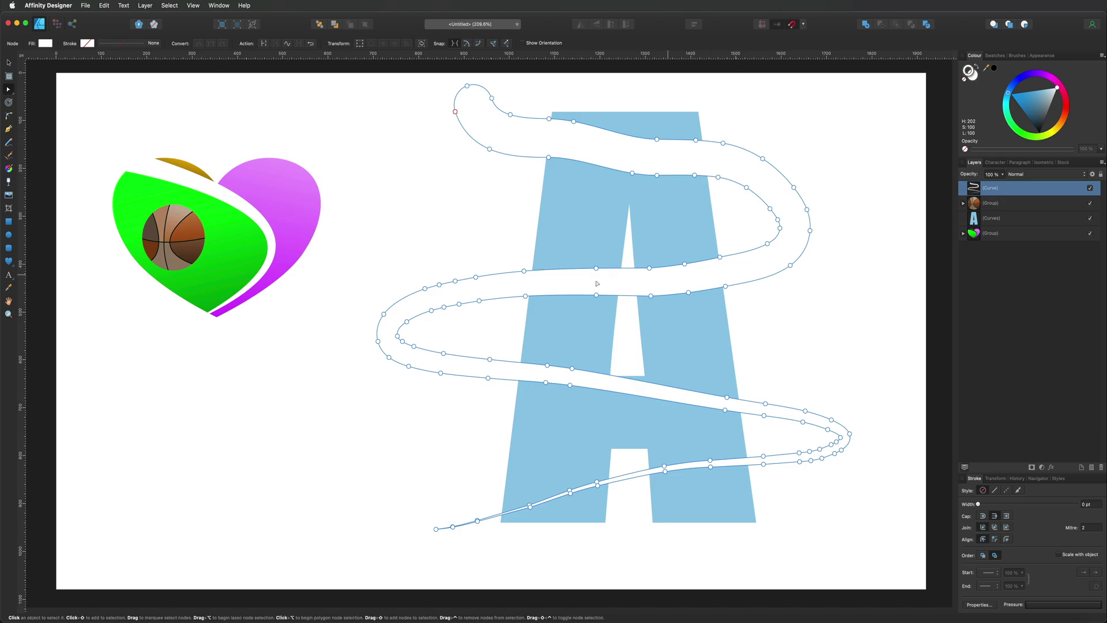
left_click(987, 222, "super")
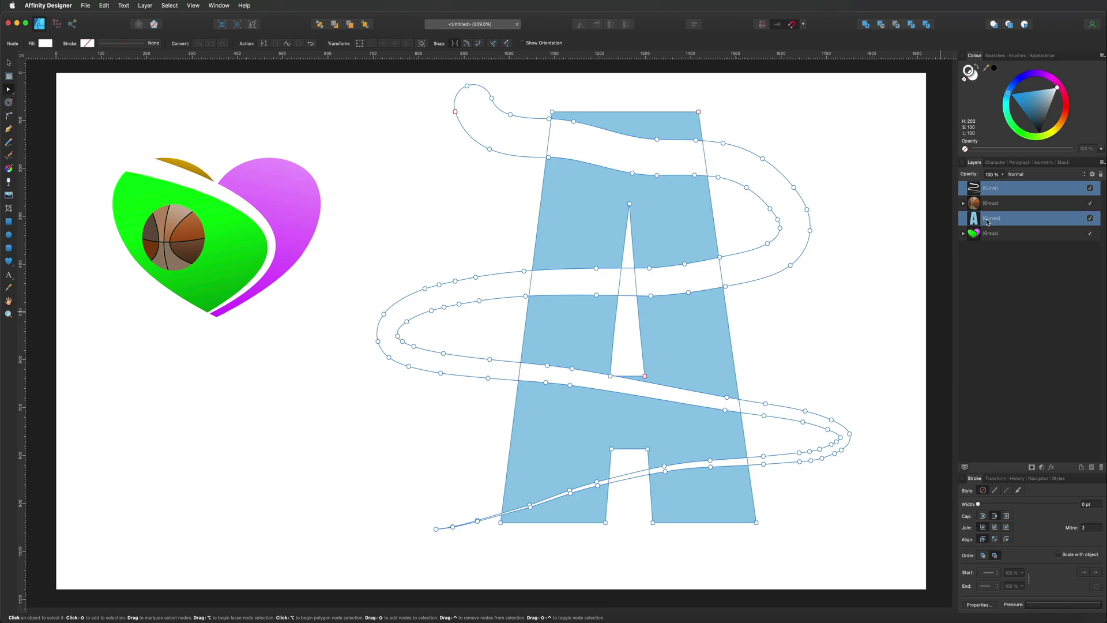
left_click(927, 24)
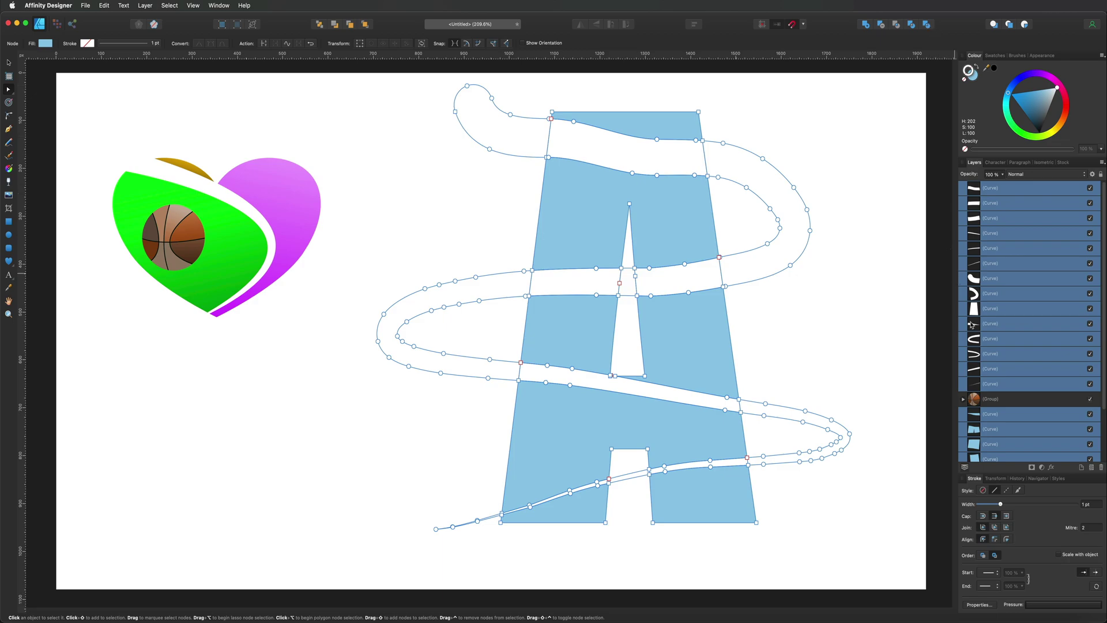
- Move the basketball group below all the divided letter pieces in the layer order, just above the heart group
scroll(973, 331, "down", 1)
scroll(982, 364, "down", 2)
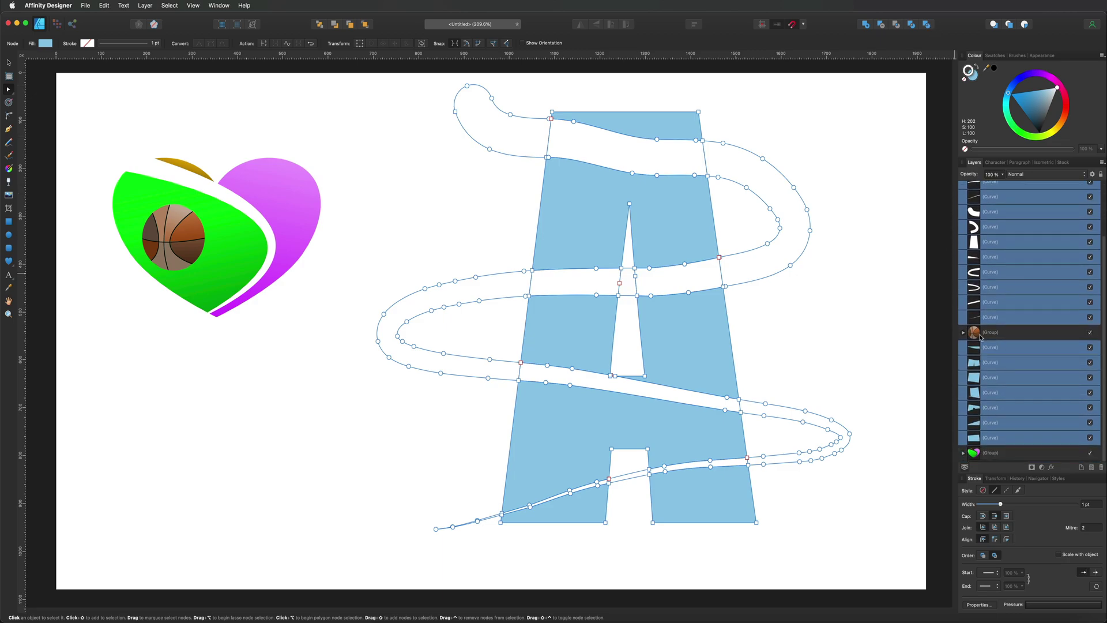
left_click_drag(966, 442, 967, 446)
scroll(993, 332, "up", 4)
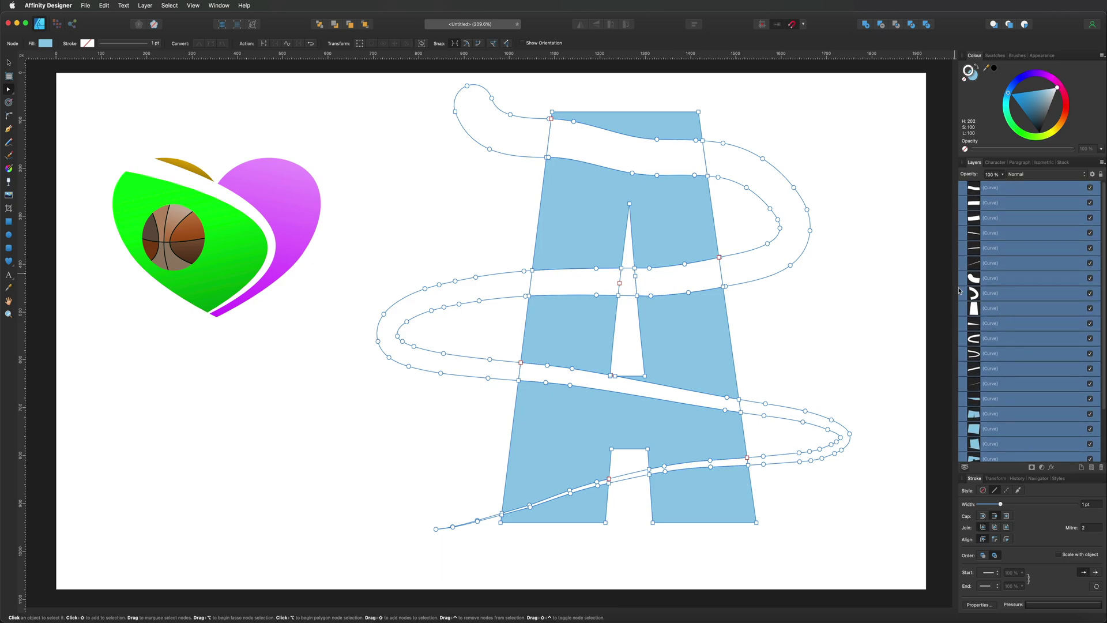
left_click(930, 261)
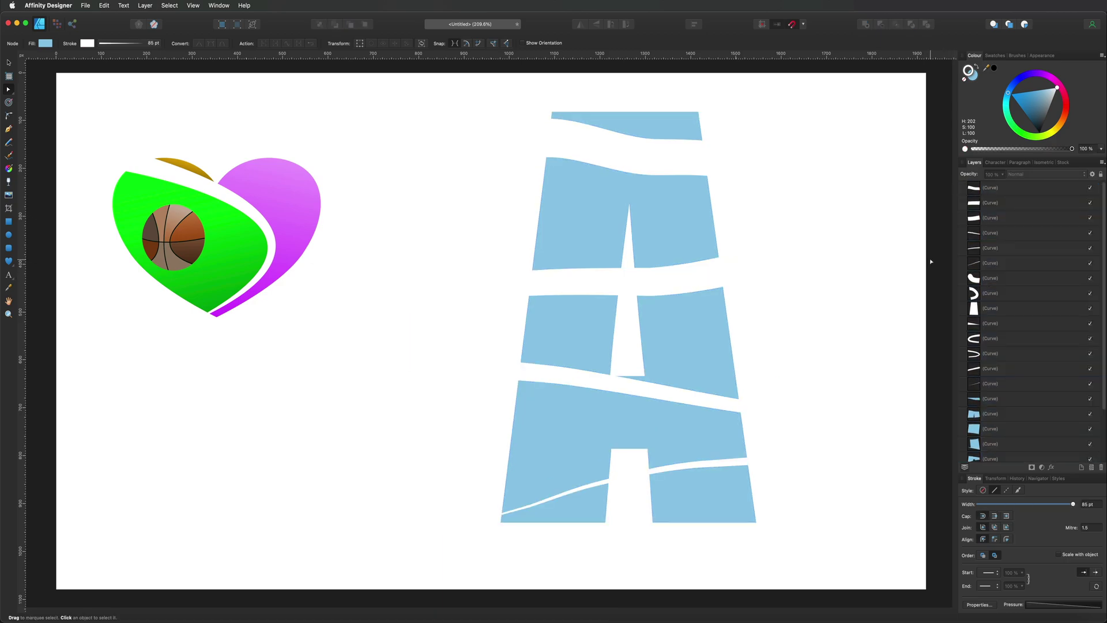
- Delete the leftover white pieces of the expanded curve that lie outside the letter A's shape
left_click(525, 133)
key("Delete")
key("Delete")
key("Delete")
key("Delete")
key("Delete")
key("Delete")
key("Delete")
key("Delete")
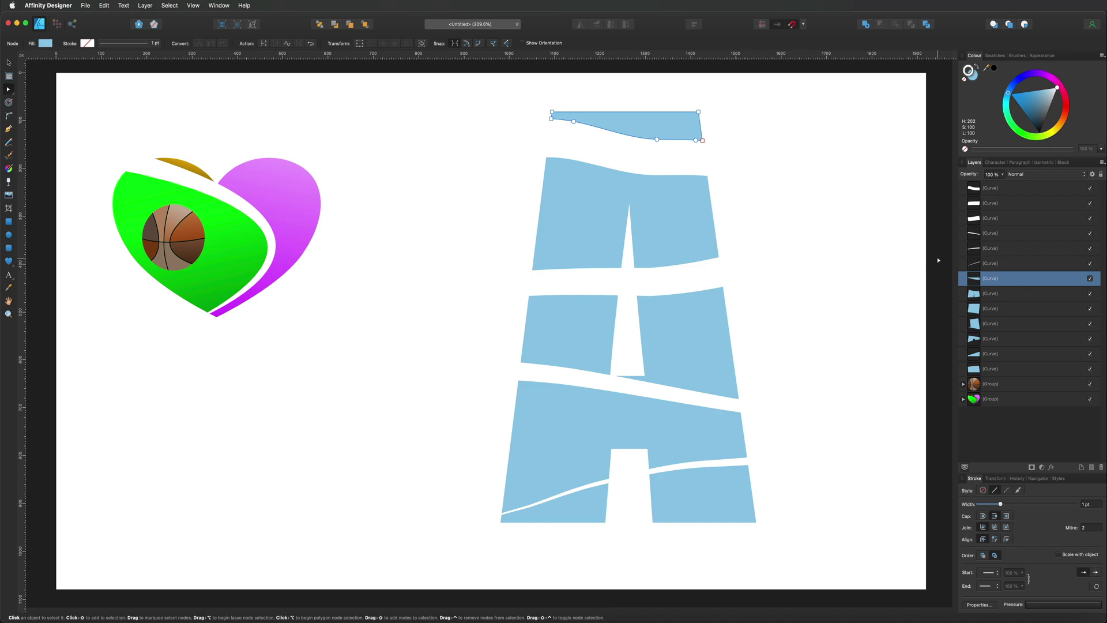
- Group the six white strips that cross the letter A
left_click(1012, 189)
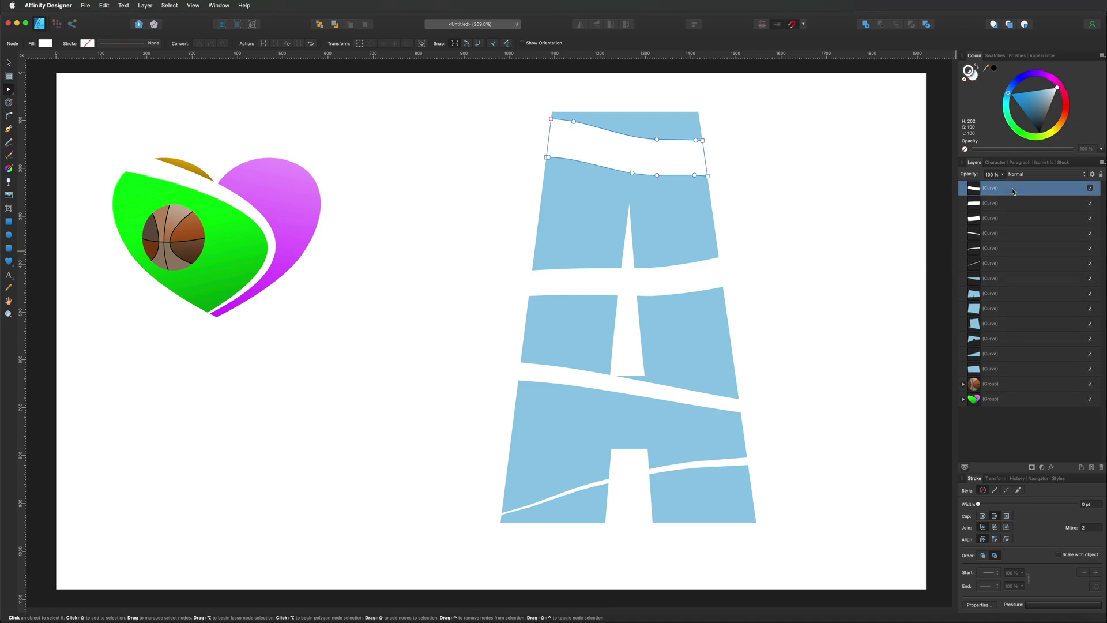
left_click(1012, 264, "shift")
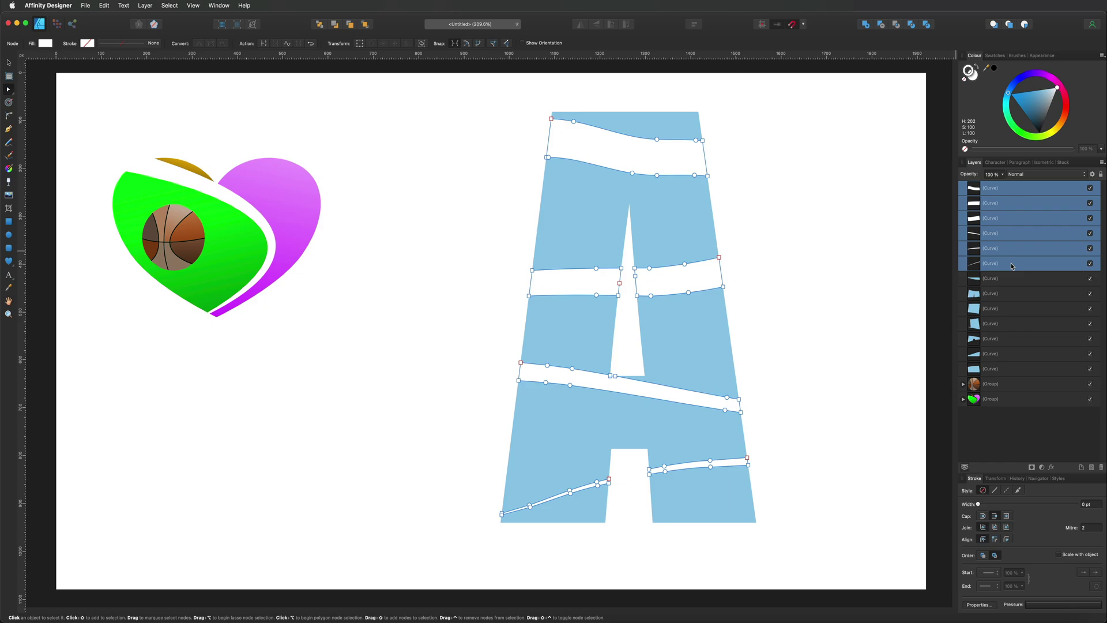
key("super+g")
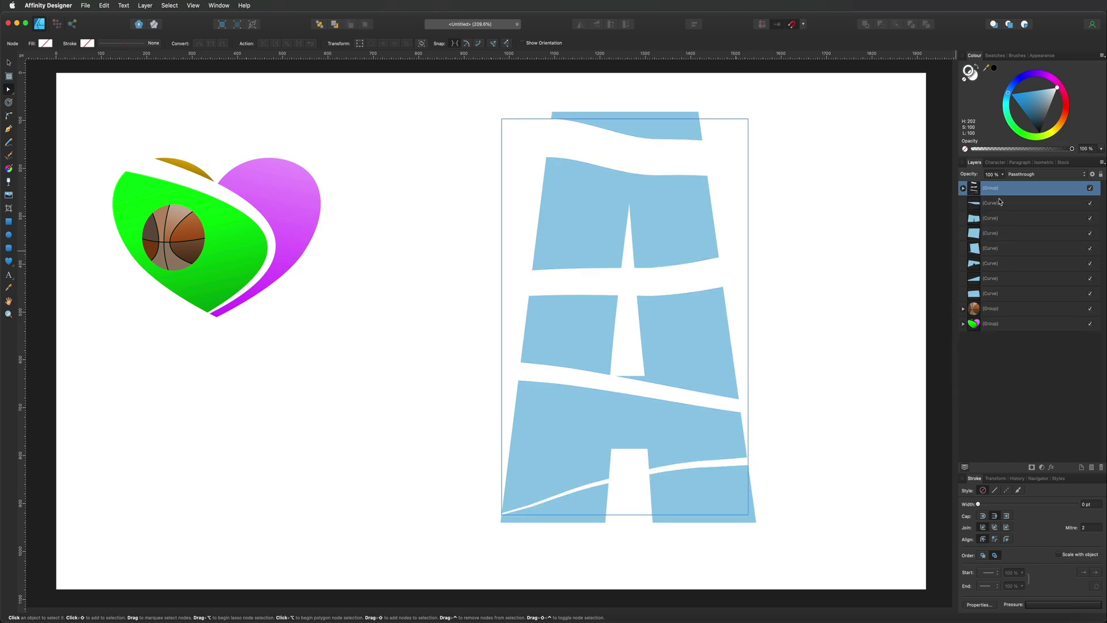
- Group the seven blue letter pieces and combine this group with the white strips' group in one parent group
left_click(1001, 203)
left_click(1001, 295, "shift")
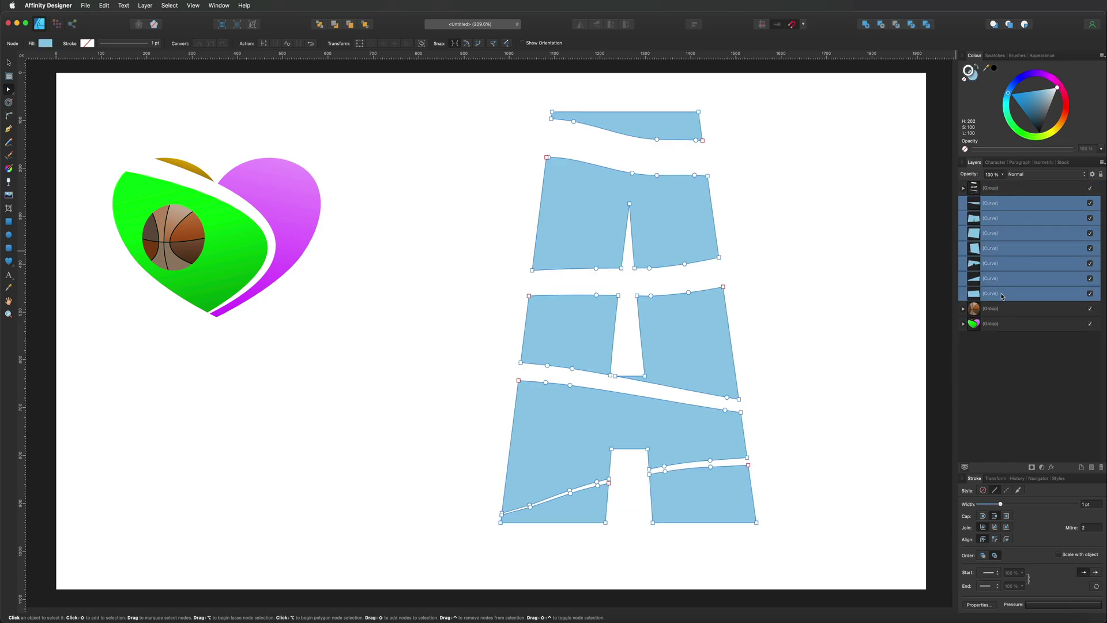
key("super+g")
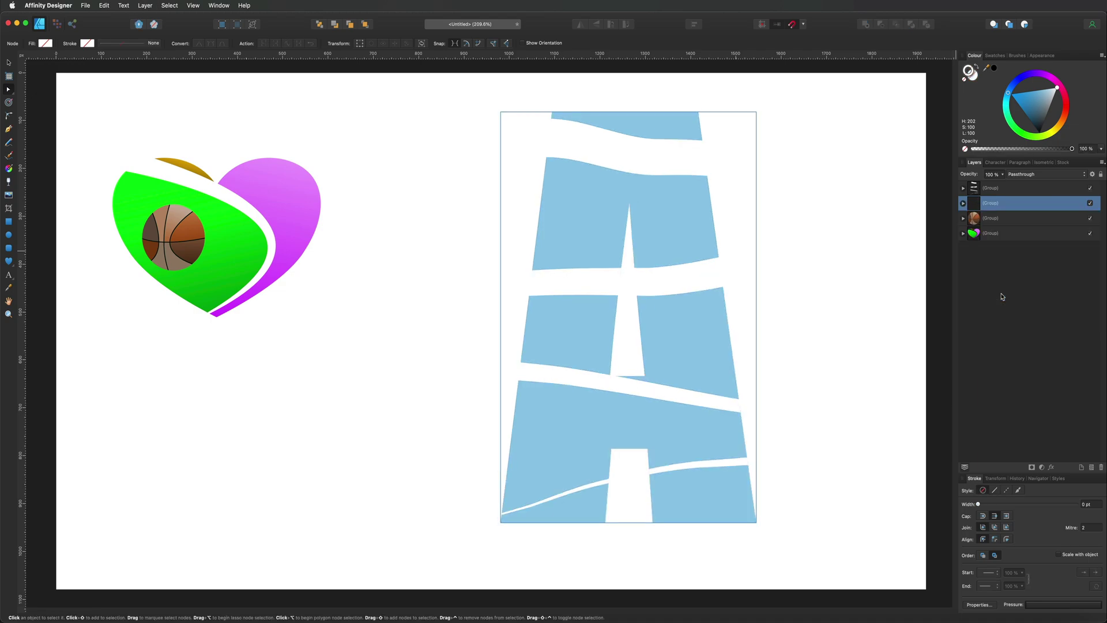
left_click(1009, 192, "shift")
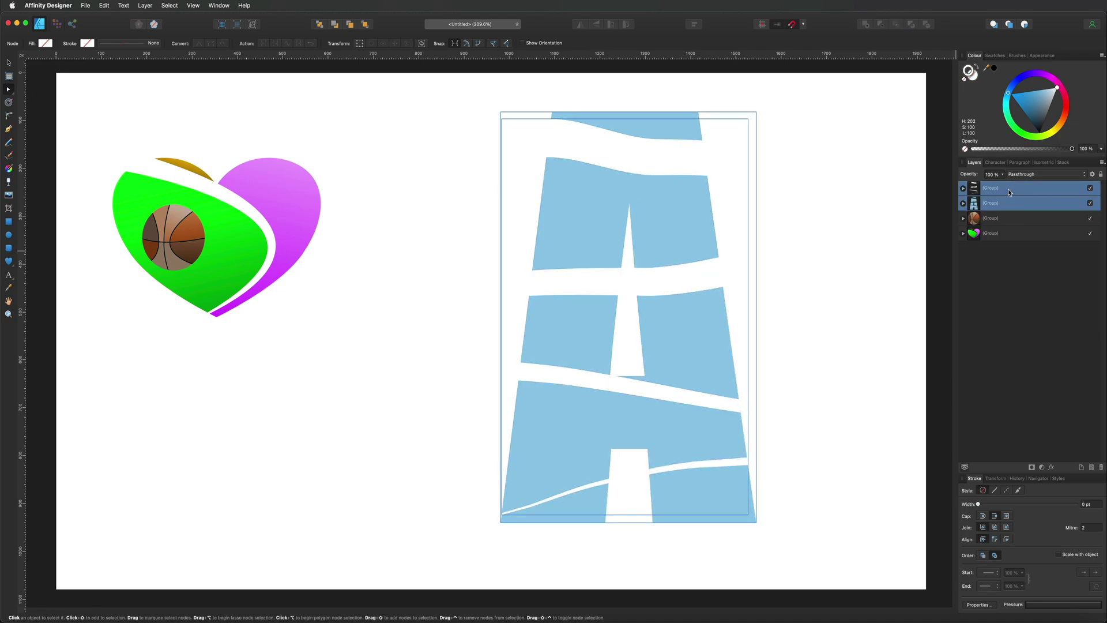
key("super+g")
- Fill the uppermost blue piece of the letter A with a darker blue, leaving it without a stroke
left_click(963, 188)
left_click(967, 218)
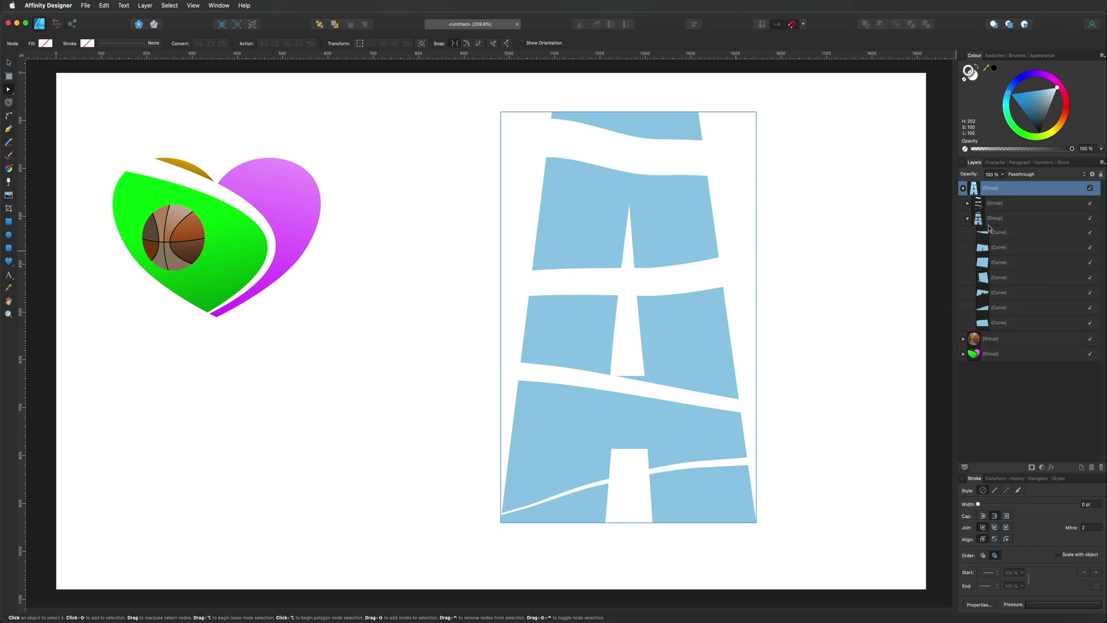
left_click(1003, 233)
left_click(1036, 136)
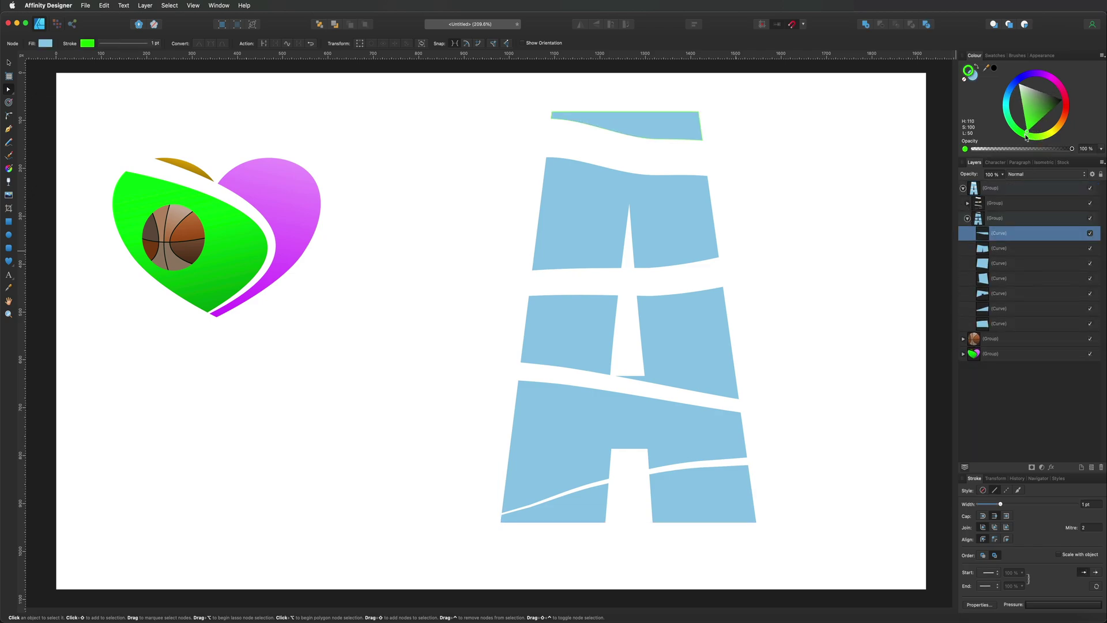
left_click(964, 79)
mouse_move(1041, 116)
left_mouse_down()
mouse_move(1036, 126)
mouse_move(1025, 104)
left_mouse_up()
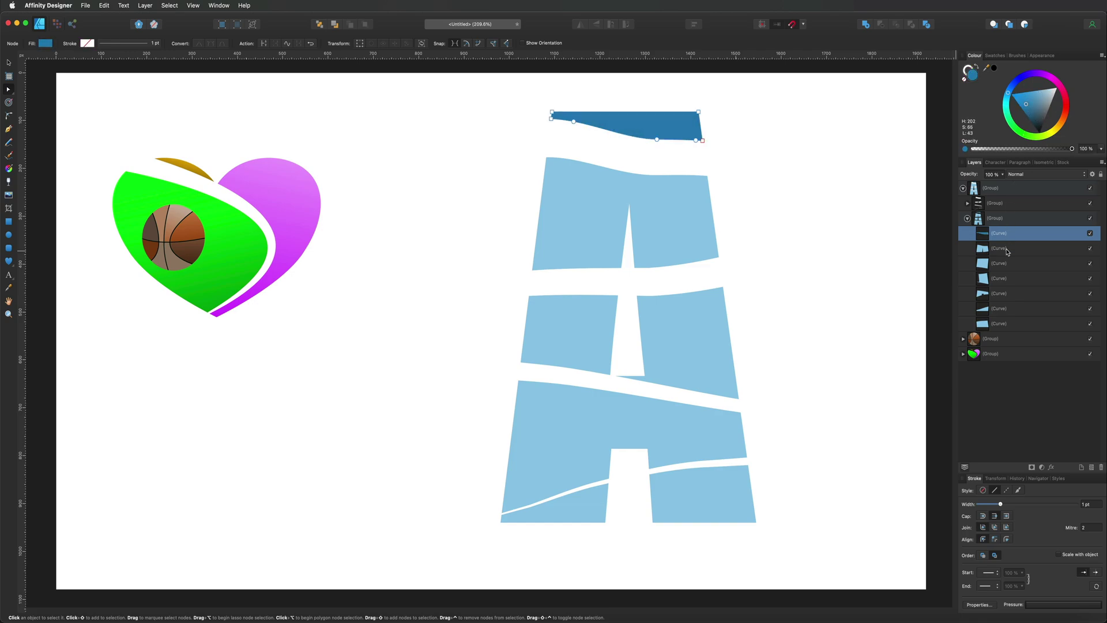
- Fill the remaining six blue letter pieces with brown, light green, purple, pale yellow, salmon and pink, going down the layers
left_click(1006, 250)
left_click_drag(1070, 136, 1041, 75)
left_click(1007, 264)
left_click(1006, 277)
left_click(1006, 293)
left_click_drag(1041, 75, 1066, 97)
left_click(1006, 308)
left_click(1053, 320)
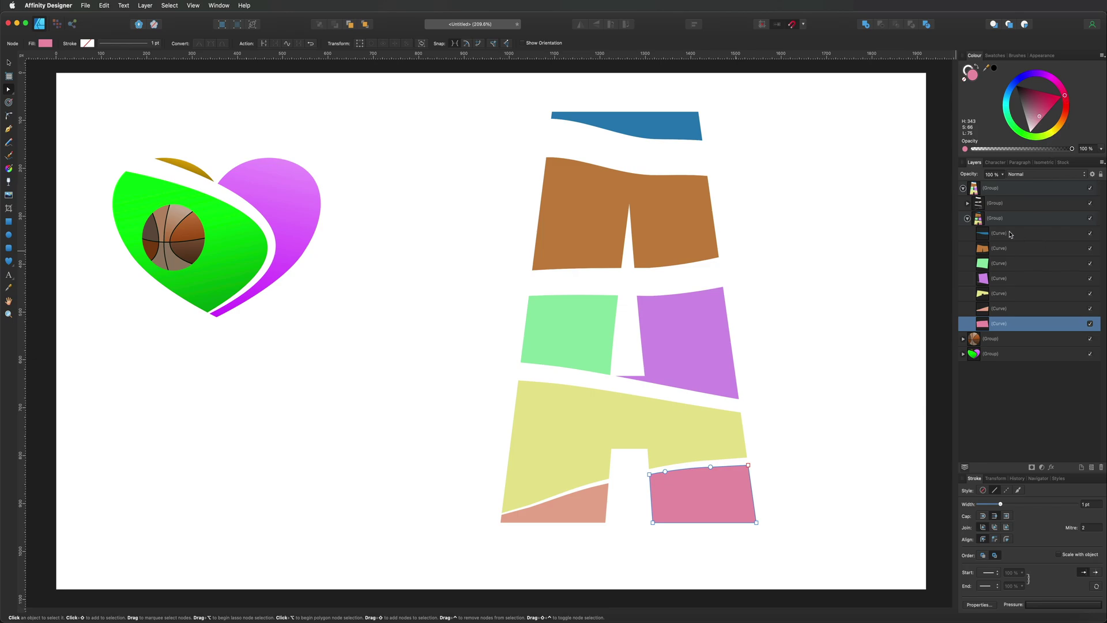
- Fill the first three white strips of the letter with lime, orange and cyan
left_click(990, 204)
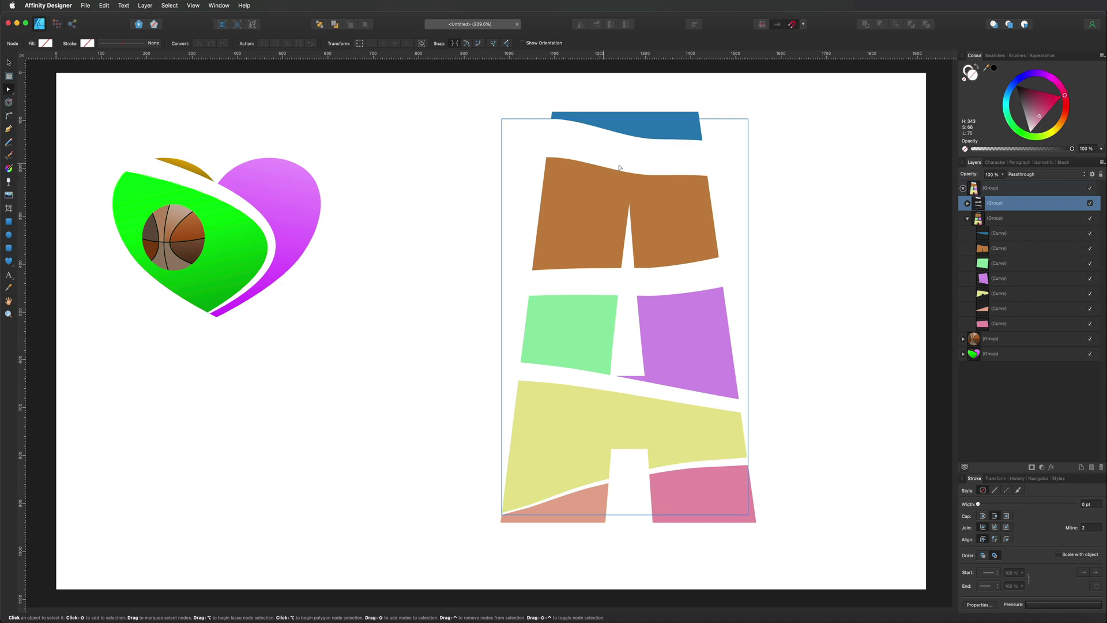
left_click(967, 203)
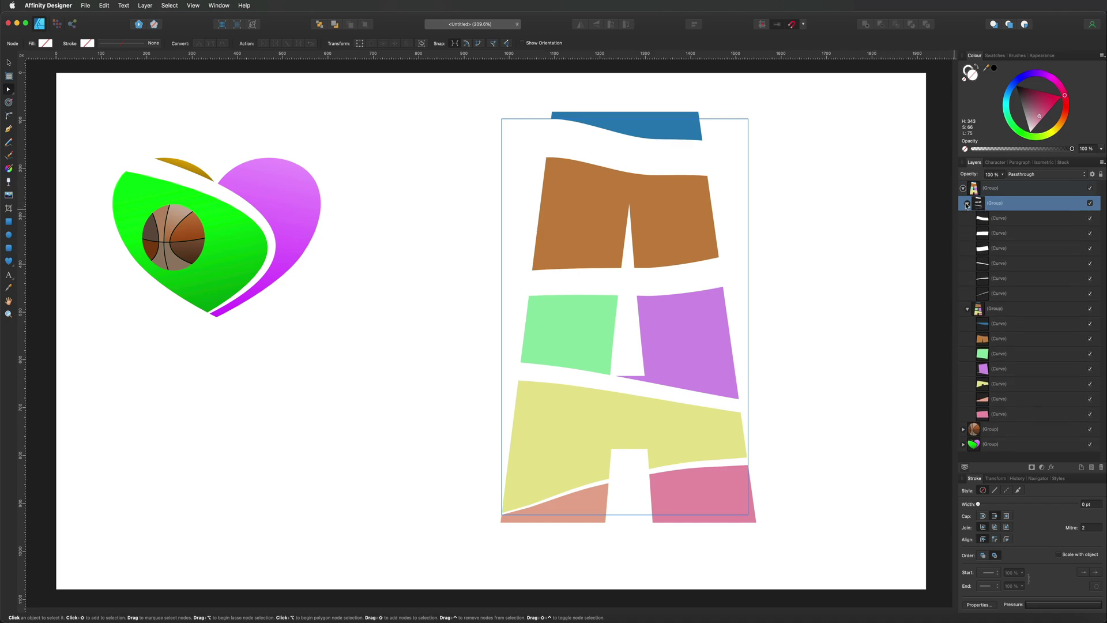
left_click(1004, 220)
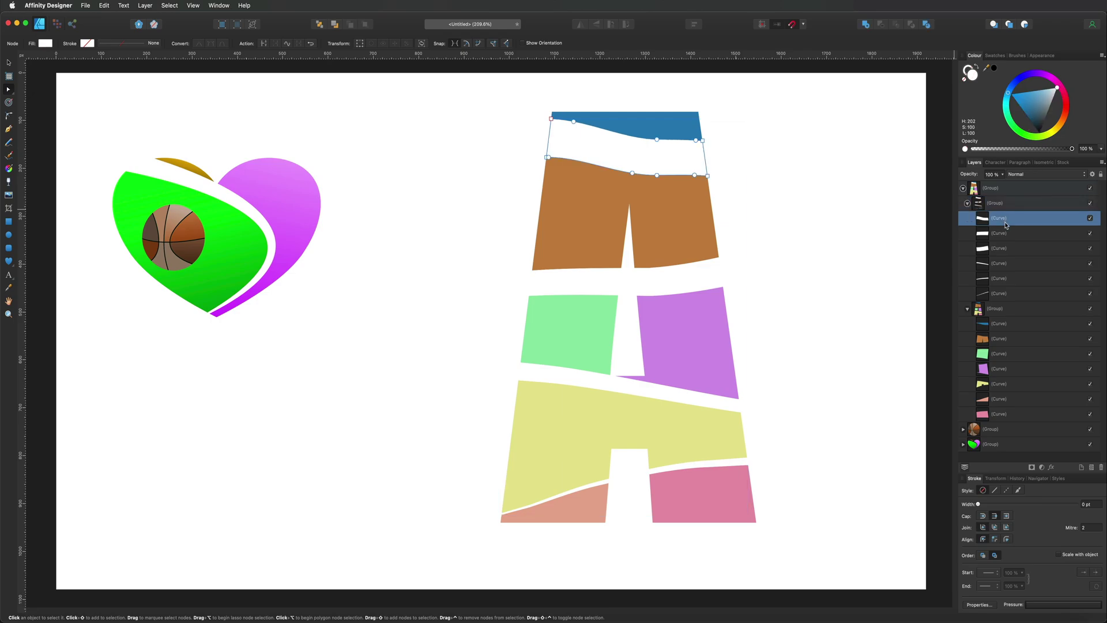
left_click_drag(1051, 136, 1044, 136)
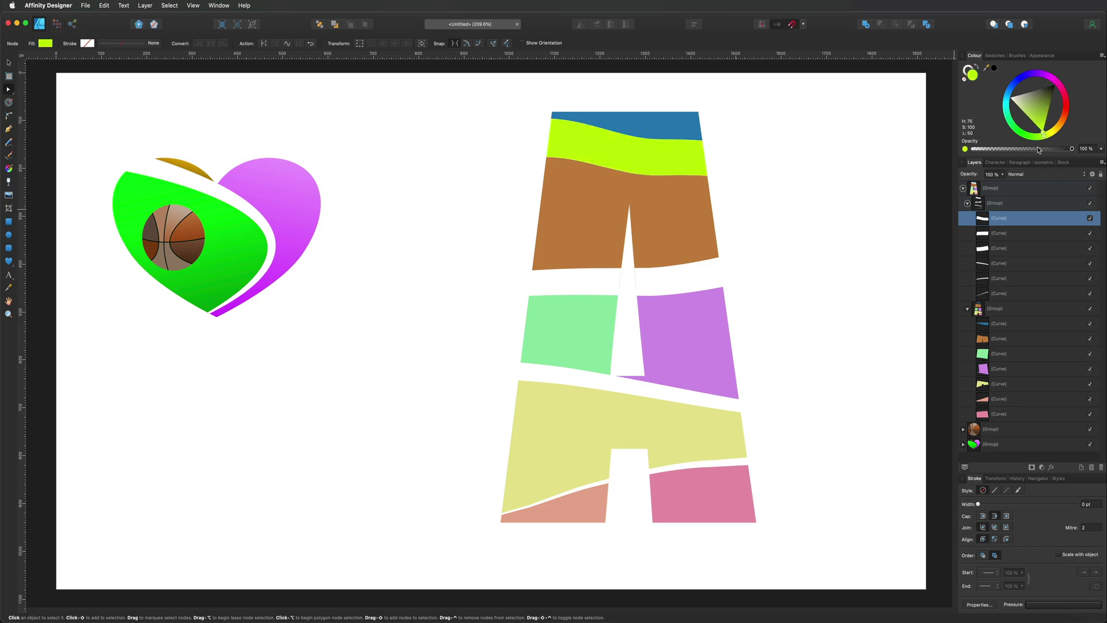
left_click(999, 233)
left_click(1060, 125)
left_click(999, 248)
left_click(1006, 94)
- Fill the last three white strips with violet-blue, light green and turquoise
left_click(999, 263)
left_click(1024, 74)
left_click_drag(1038, 98, 1057, 107)
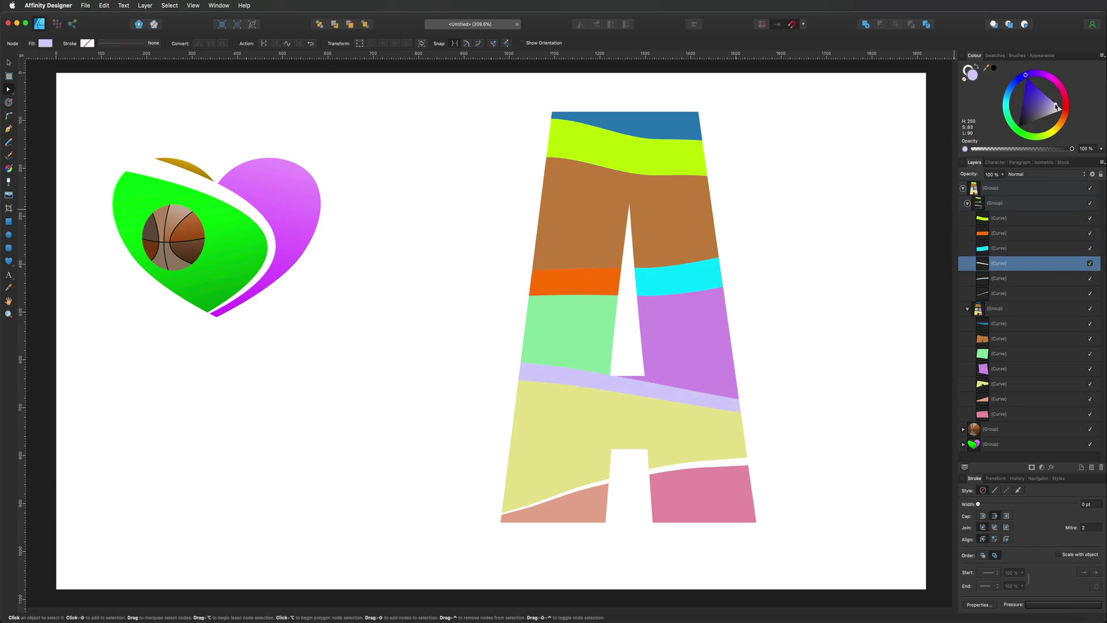
left_click(1052, 111)
left_click(999, 278)
left_click(1016, 132)
left_click(999, 293)
left_click(1007, 97)
left_click(1027, 97)
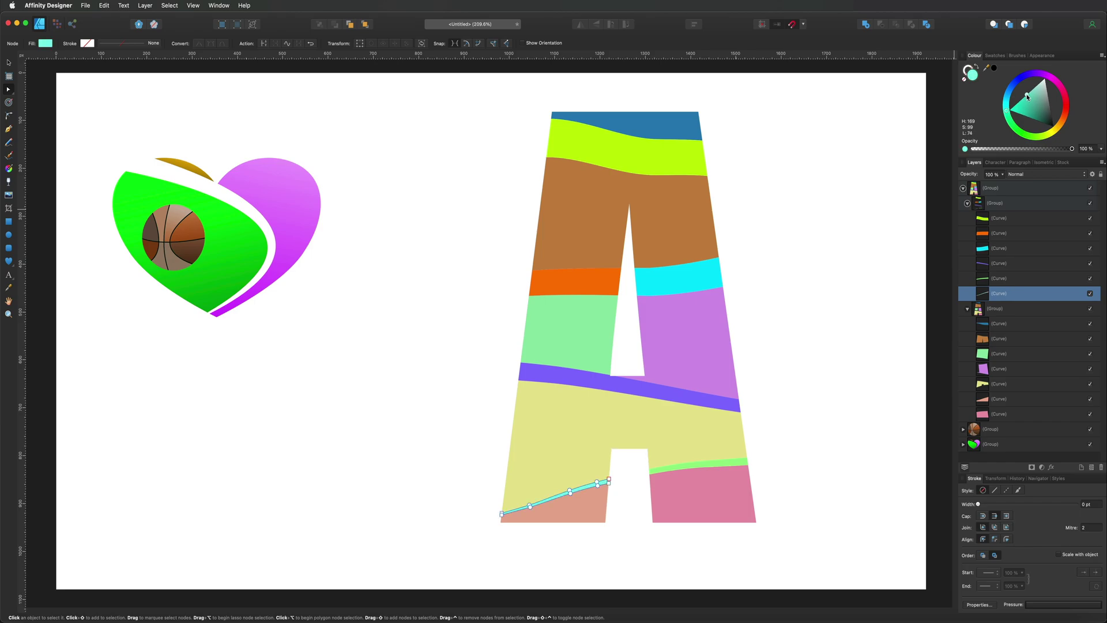
left_click(813, 144)
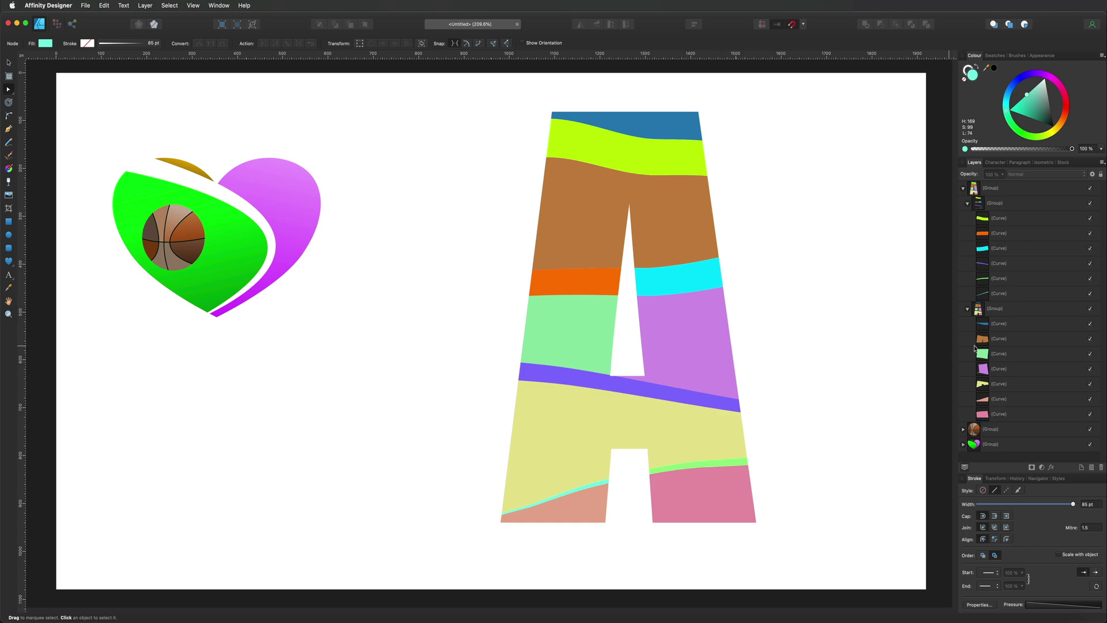
- Apply roughly vertical linear gradients to the seven large letter pieces, from the dark blue one down to the pink one
left_click(1008, 324)
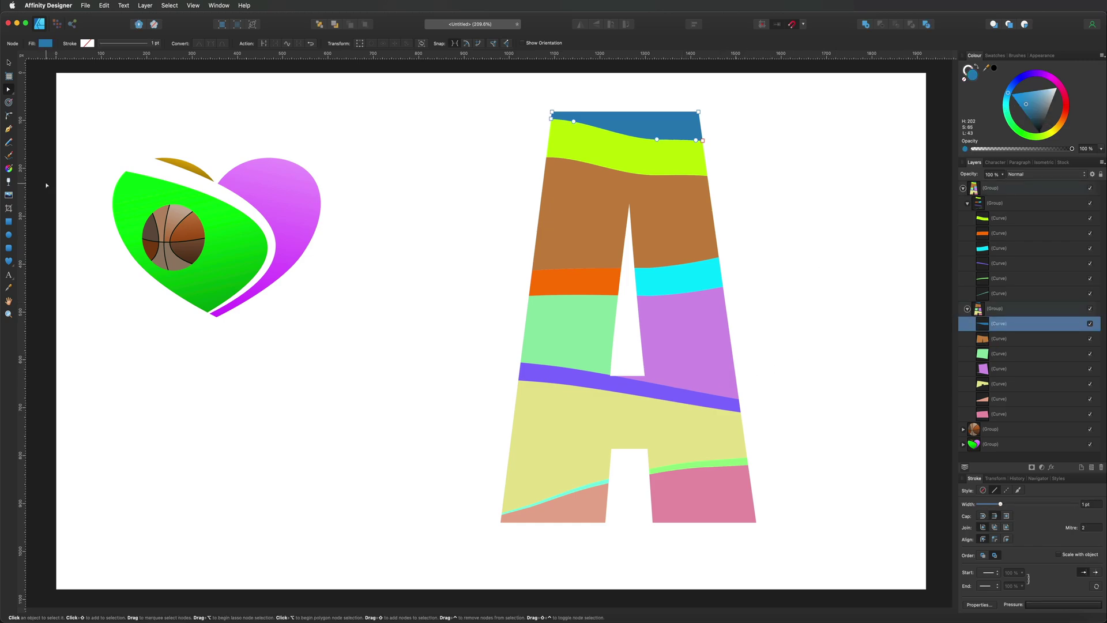
left_click(9, 169)
left_click_drag(649, 101, 649, 138)
left_click_drag(585, 159, 568, 372)
left_click_drag(686, 294, 686, 397)
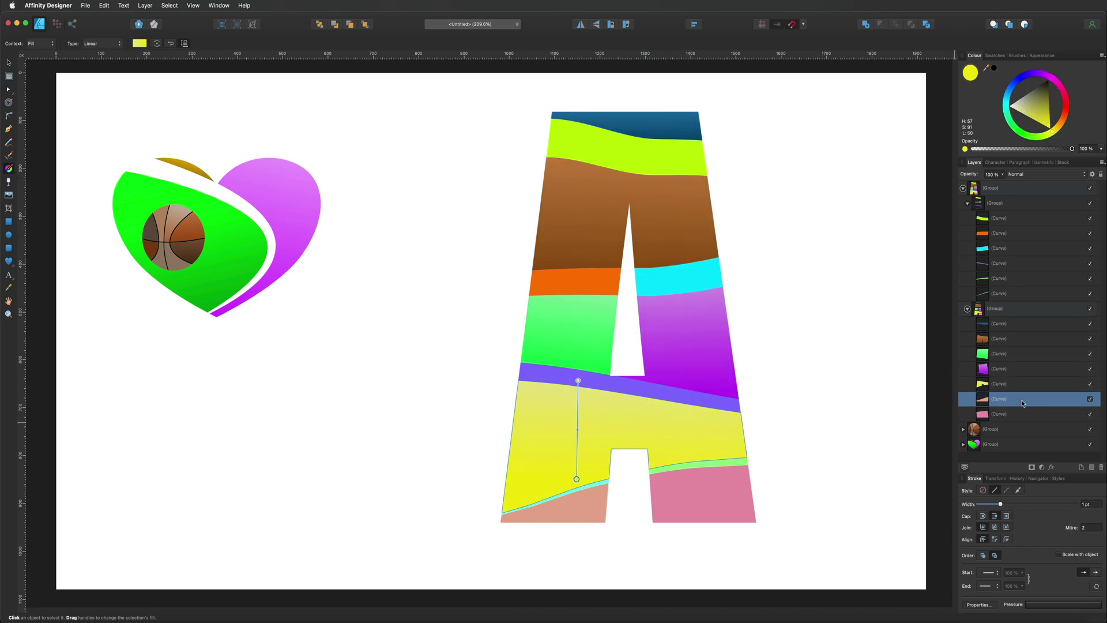
left_click_drag(576, 378, 575, 496)
left_click_drag(553, 487, 554, 521)
left_click_drag(713, 447, 719, 540)
- Apply linear gradients to the coloured strips between the letter pieces, including the lime, orange, cyan and violet-blue ones
left_click_drag(621, 126, 620, 170)
left_click_drag(603, 270, 603, 295)
left_click_drag(681, 261, 630, 570)
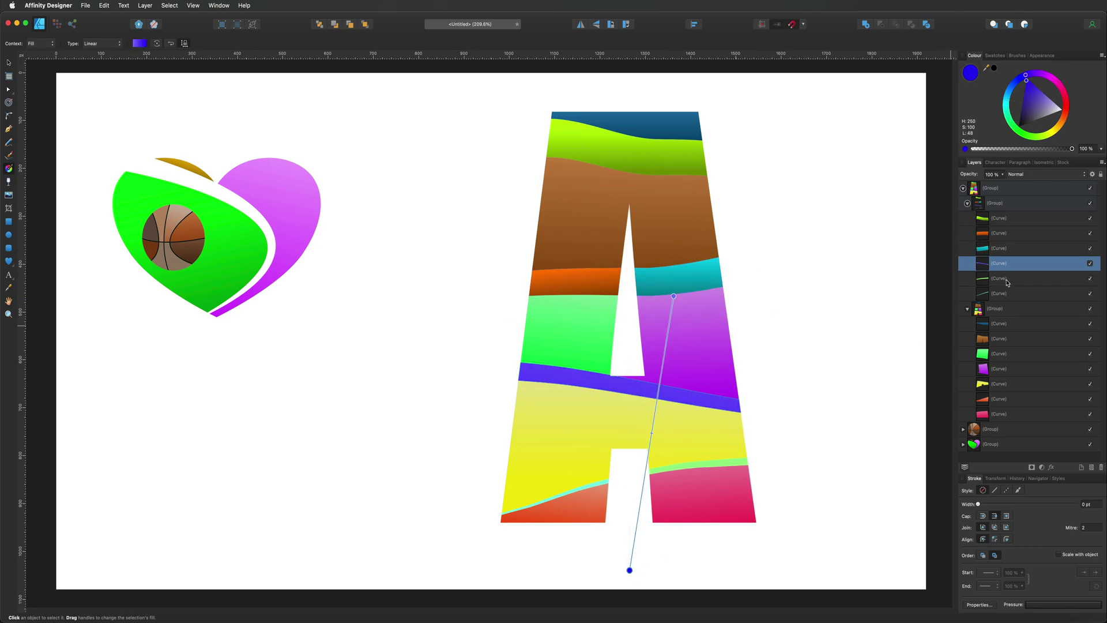
left_click(1007, 282)
left_click(891, 219)
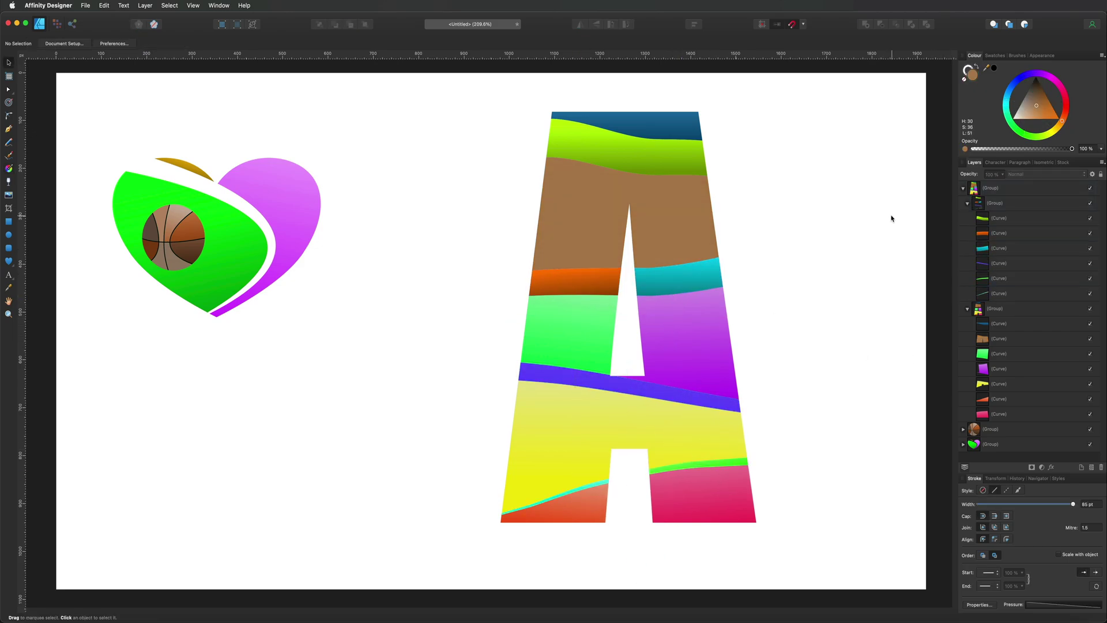
- Shrink the whole letter A group, move it toward the lower middle of the page, and enlarge it again beside the heart
left_click(963, 189)
left_click(986, 188)
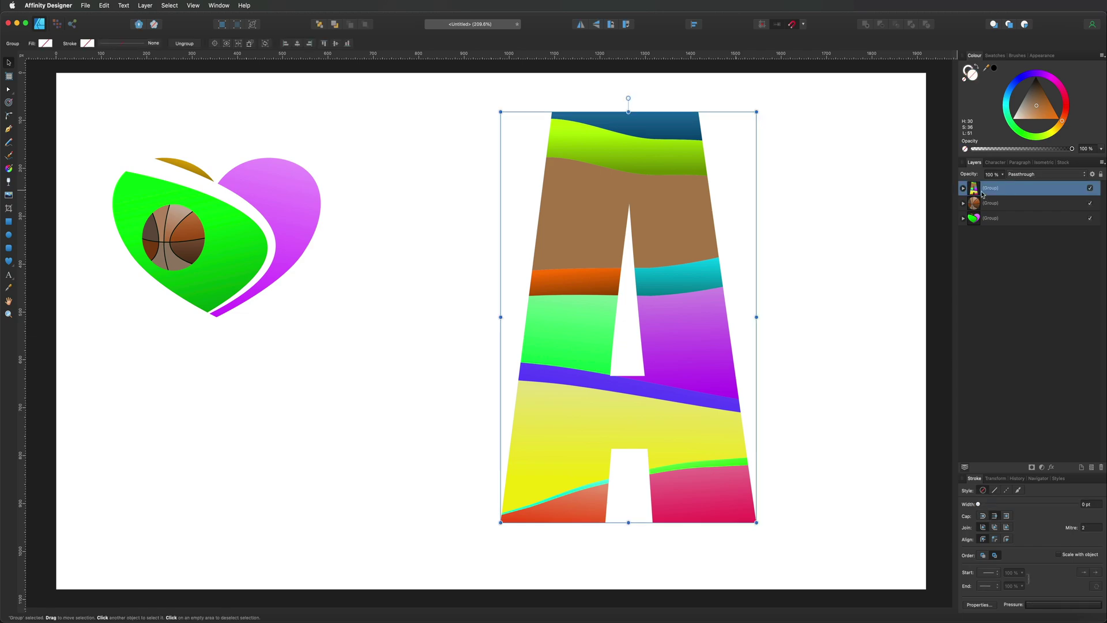
left_click_drag(756, 111, 587, 385)
left_click_drag(570, 438, 421, 445)
left_click(482, 444)
left_click(424, 447)
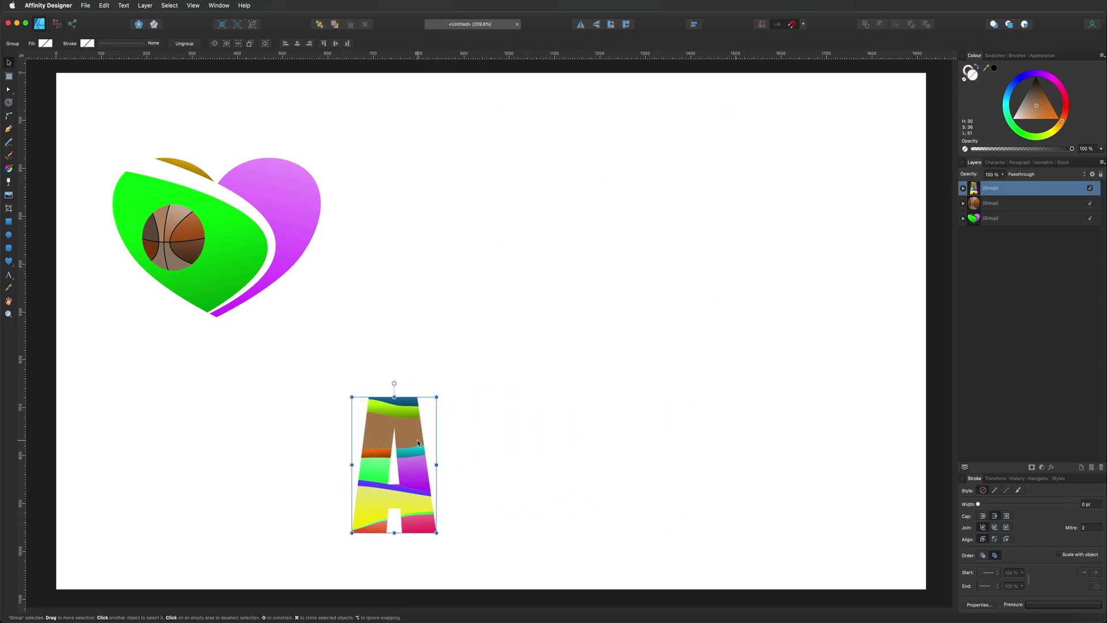
left_click_drag(435, 396, 691, 184)
left_click(720, 278)
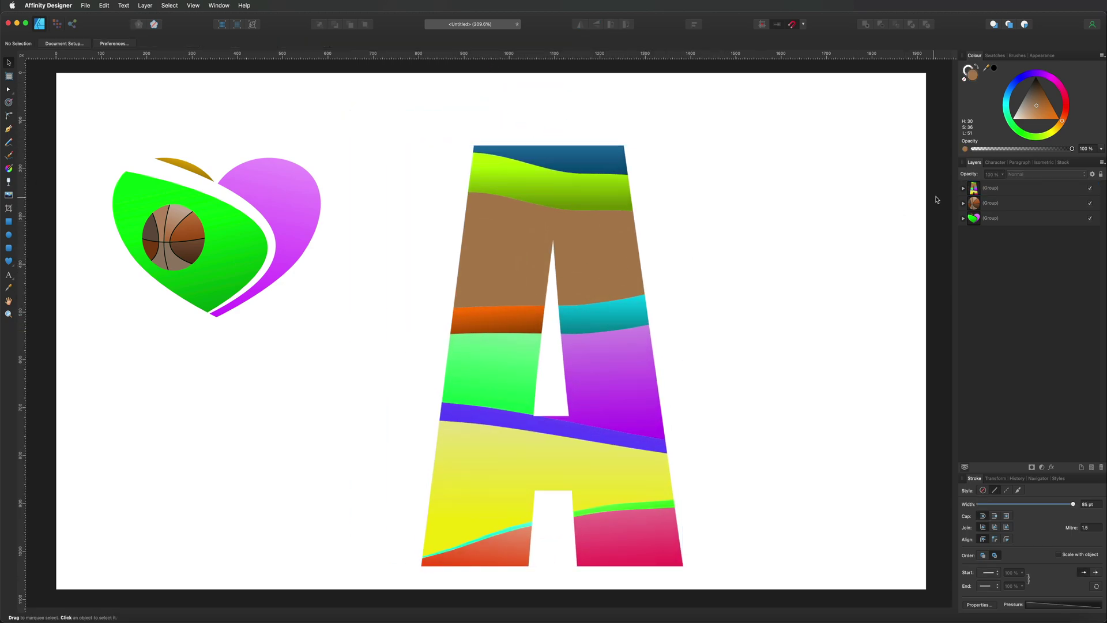
- Expand the letter A group, collapse its subgroup of large pieces and hide the subgroup of coloured strips
left_click(963, 188, "alt")
left_click(967, 203)
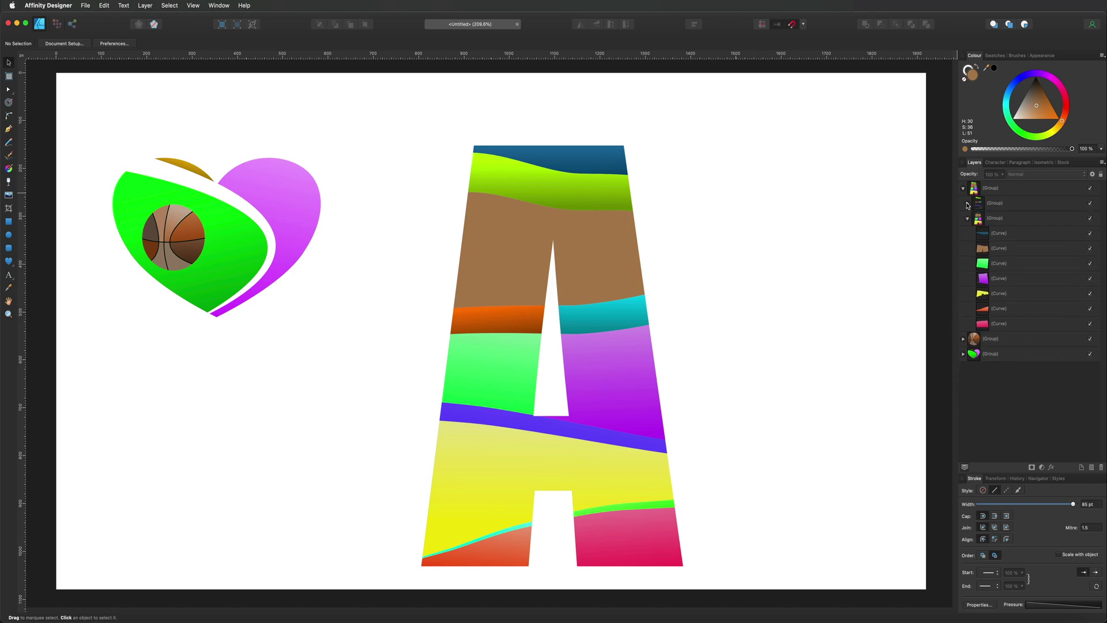
left_click(967, 218)
left_click(1090, 204)
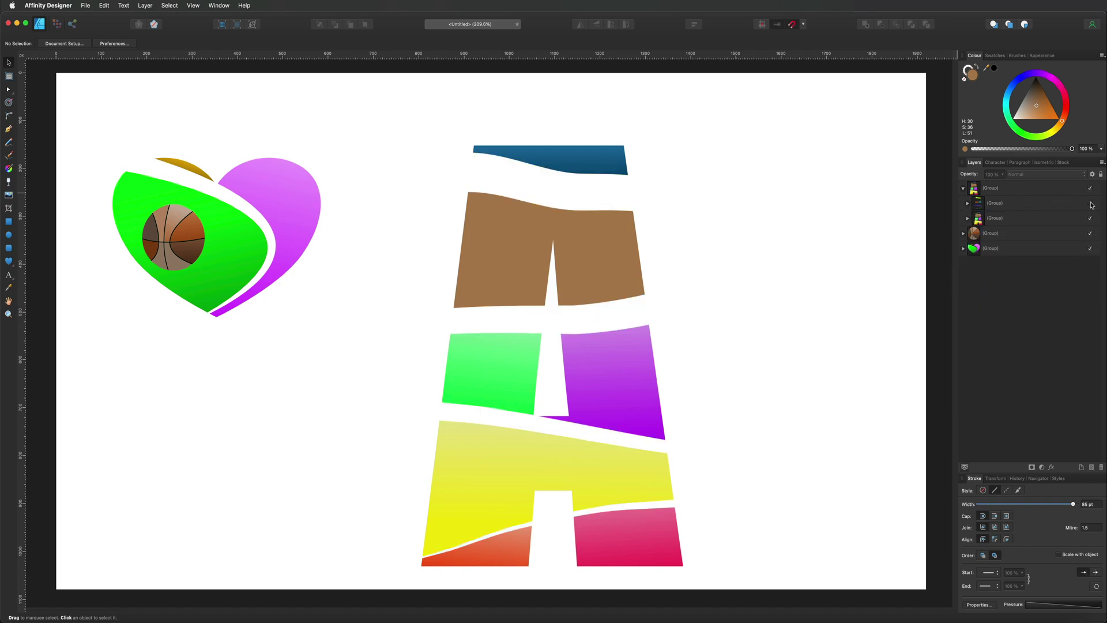
- Shrink the whole letter A group, move it toward the upper middle of the page, and enlarge it beside the heart
left_click(526, 202)
left_click_drag(692, 146, 477, 407)
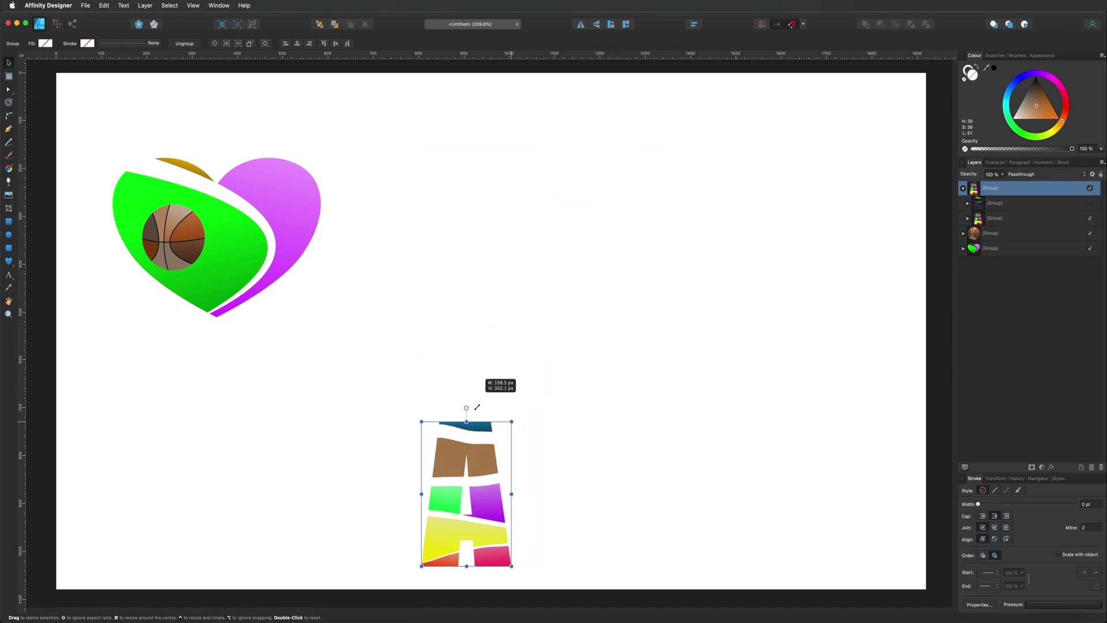
left_click_drag(470, 464, 639, 300)
left_click_drag(715, 223, 847, 123)
left_click_drag(593, 401, 520, 515)
left_click_drag(616, 301, 520, 324)
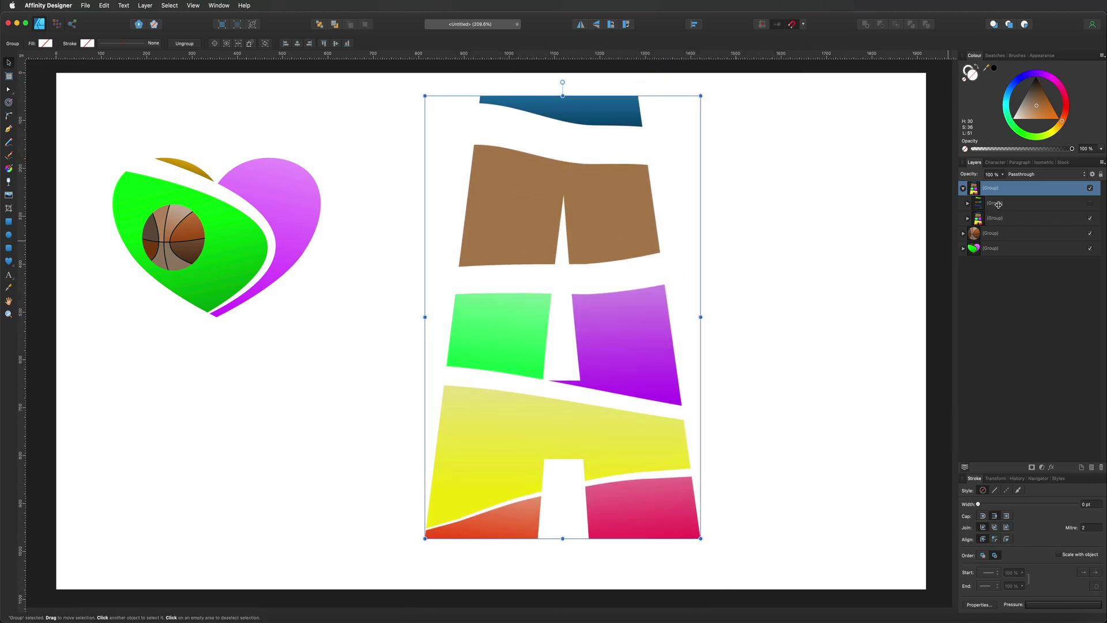
- Apply a 3D layer effect to the subgroup of large letter pieces
left_click(974, 219)
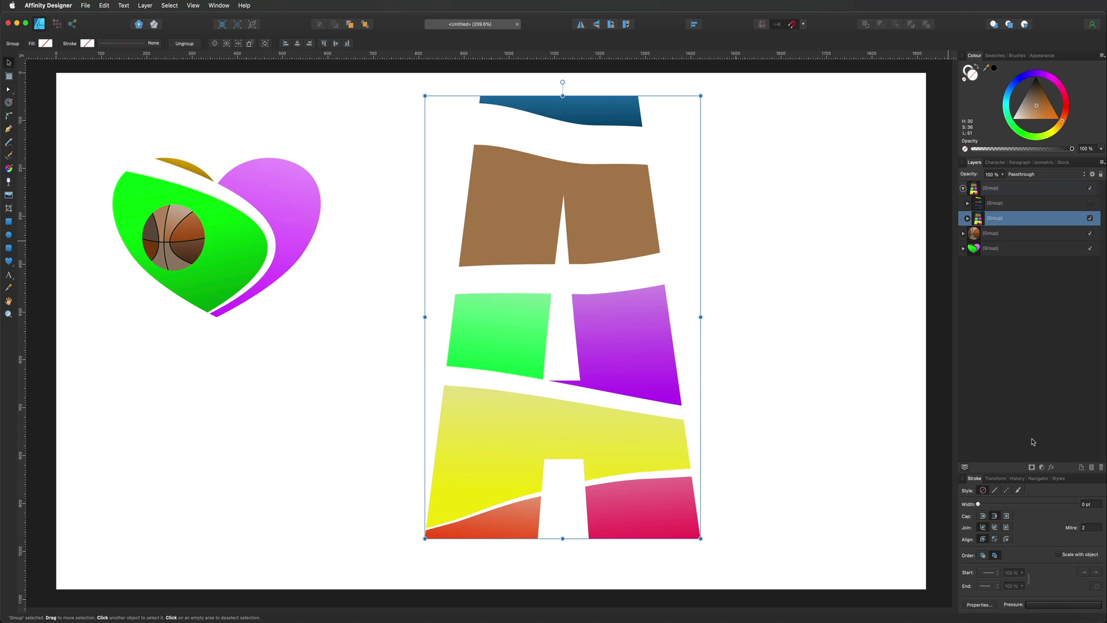
left_click(1050, 468)
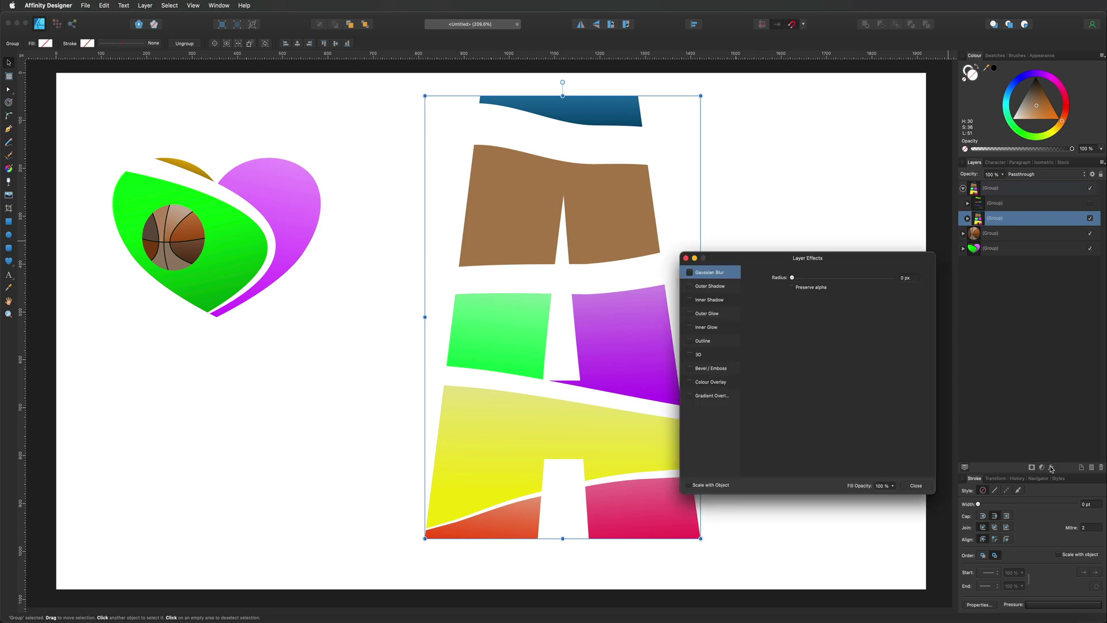
left_click(691, 355)
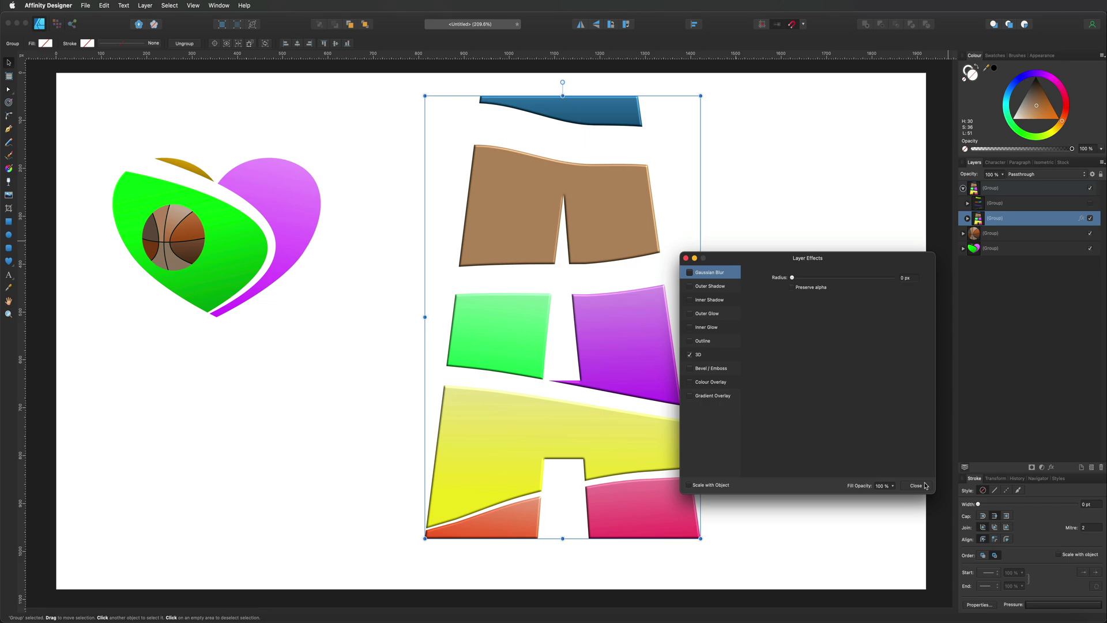
left_click(924, 485)
- Shrink the whole letter A group and show its subgroup of coloured strips
left_click(745, 109)
left_click(611, 111)
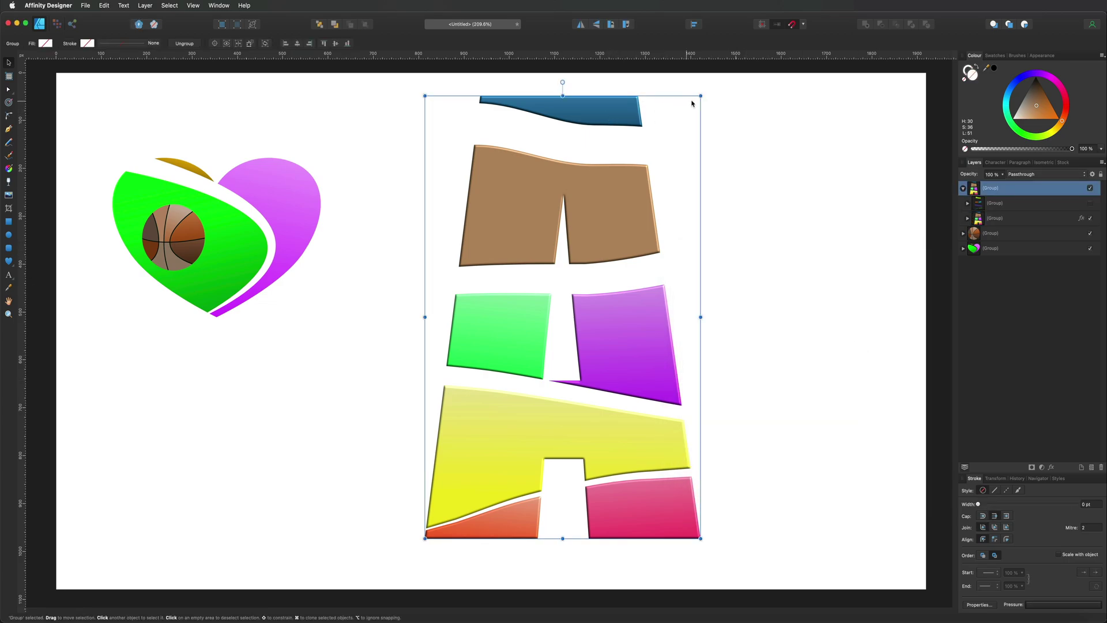
left_click_drag(695, 100, 630, 221)
left_click(631, 220)
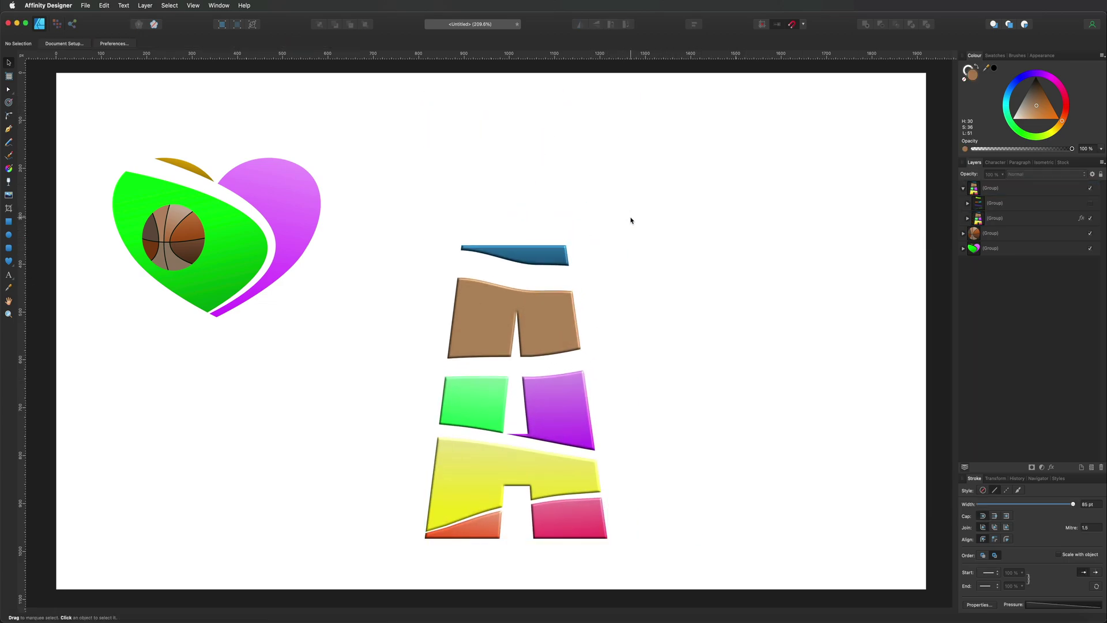
left_click(1091, 203)
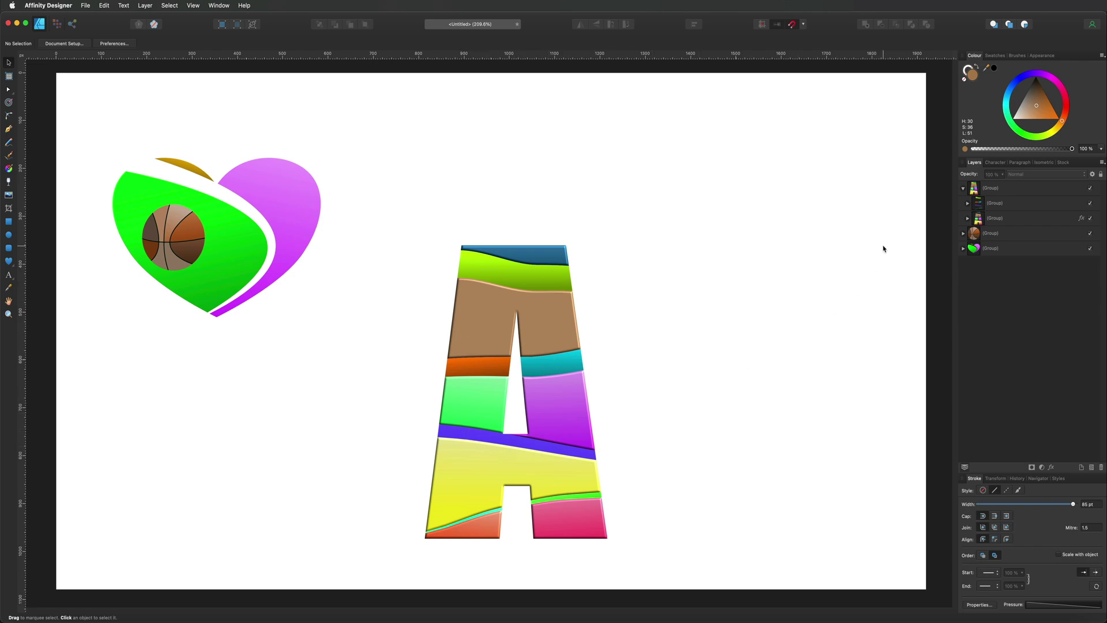
- Enlarge the letter A group to nearly the page height and hide its coloured strips
left_click(562, 250)
left_click_drag(608, 245, 748, 114)
left_click(1090, 203)
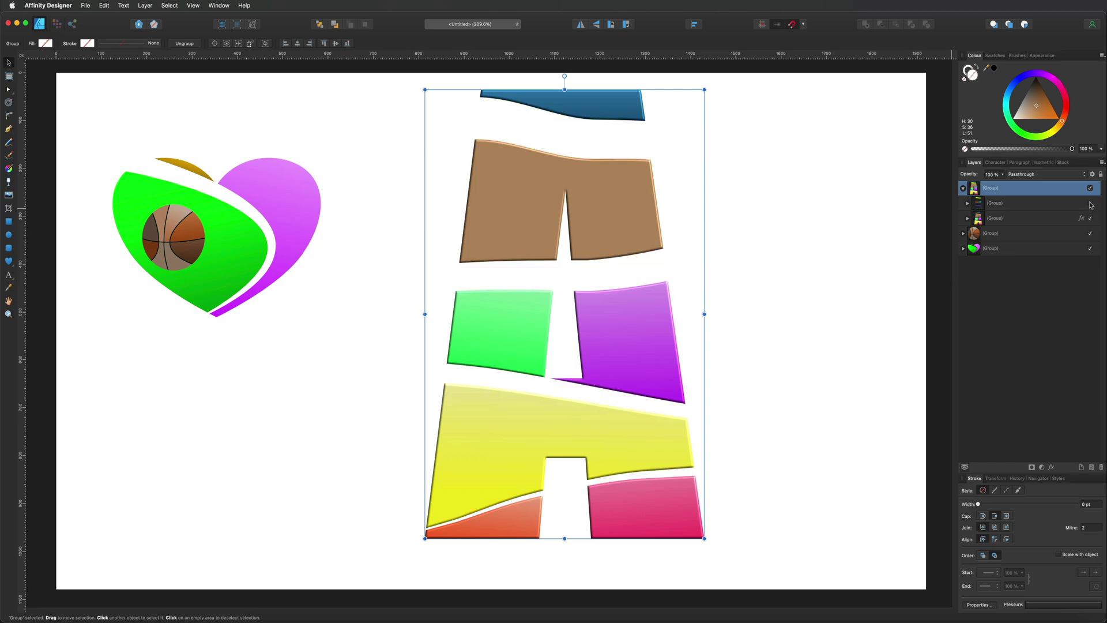
- Replace the 3D effect on the large letter pieces with an outer shadow of 10 px radius and 10 px offset
left_click(1052, 224)
left_click(1080, 219)
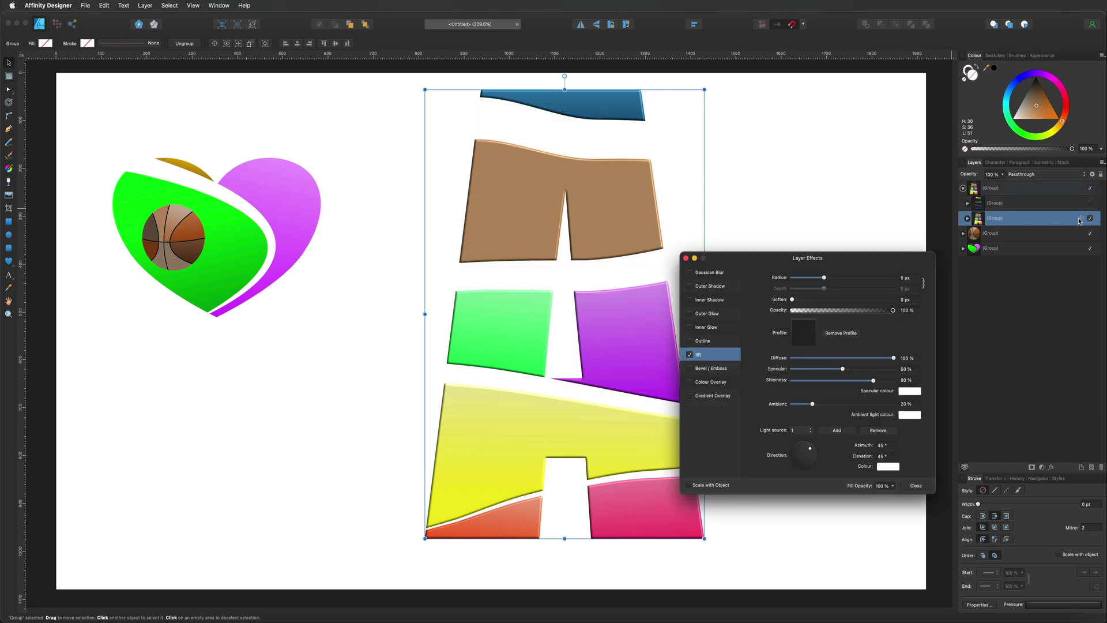
left_click(690, 354)
left_click(690, 286)
left_click(718, 288)
left_click(908, 299)
type("10")
key("Return")
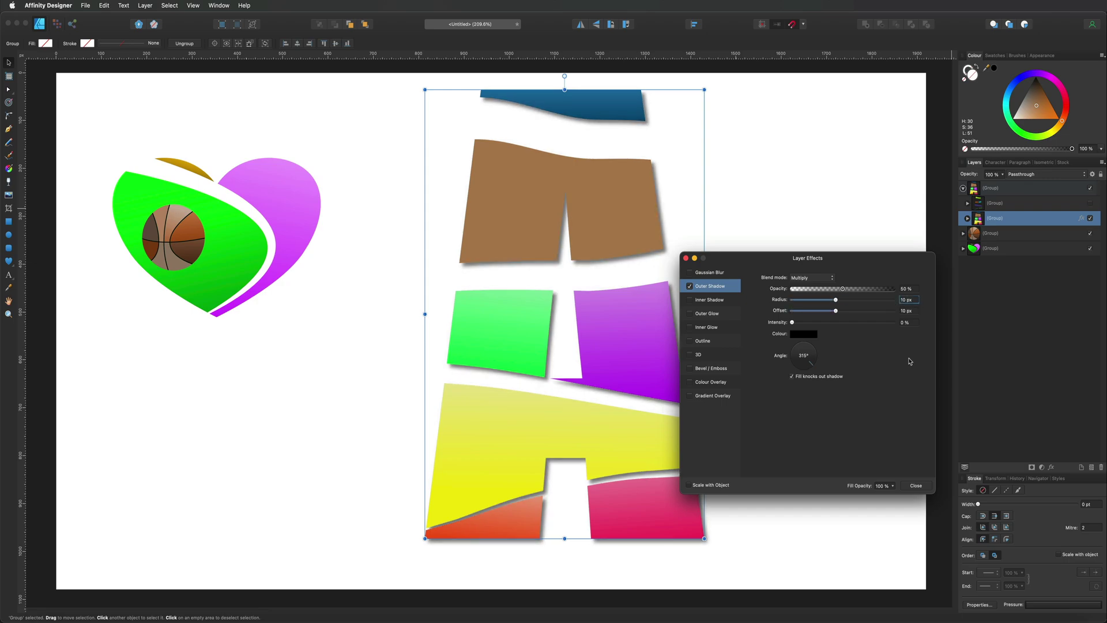
left_click(915, 486)
left_click(860, 396)
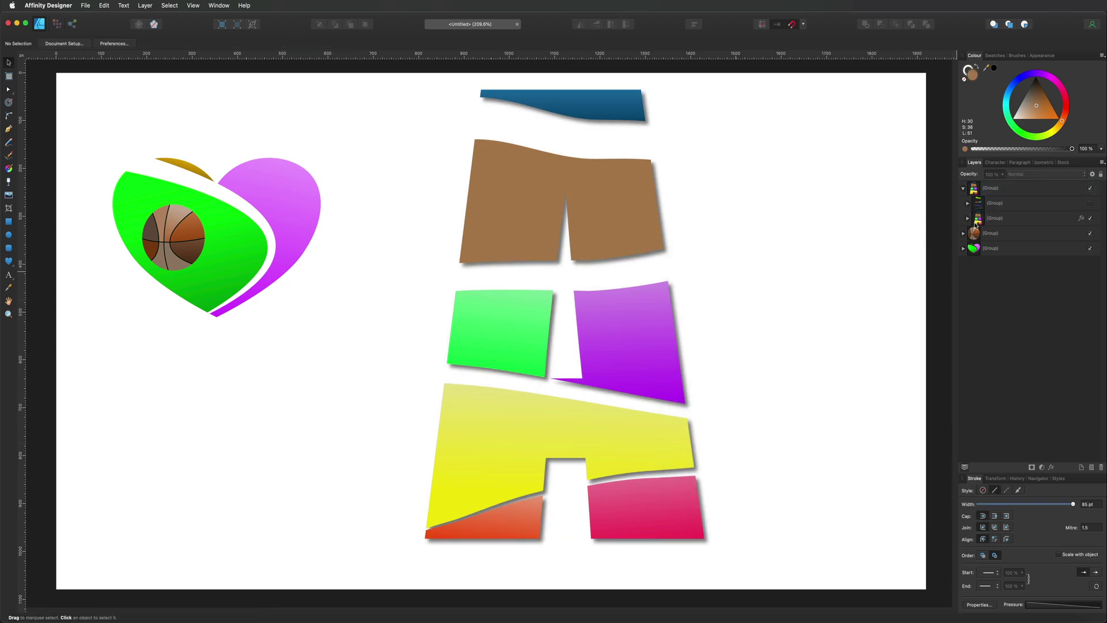
- Shrink the shadowed letter A group to less than half its size and scale it back up beside the heart
left_click(991, 188)
left_click_drag(708, 83, 551, 334)
left_click(634, 334)
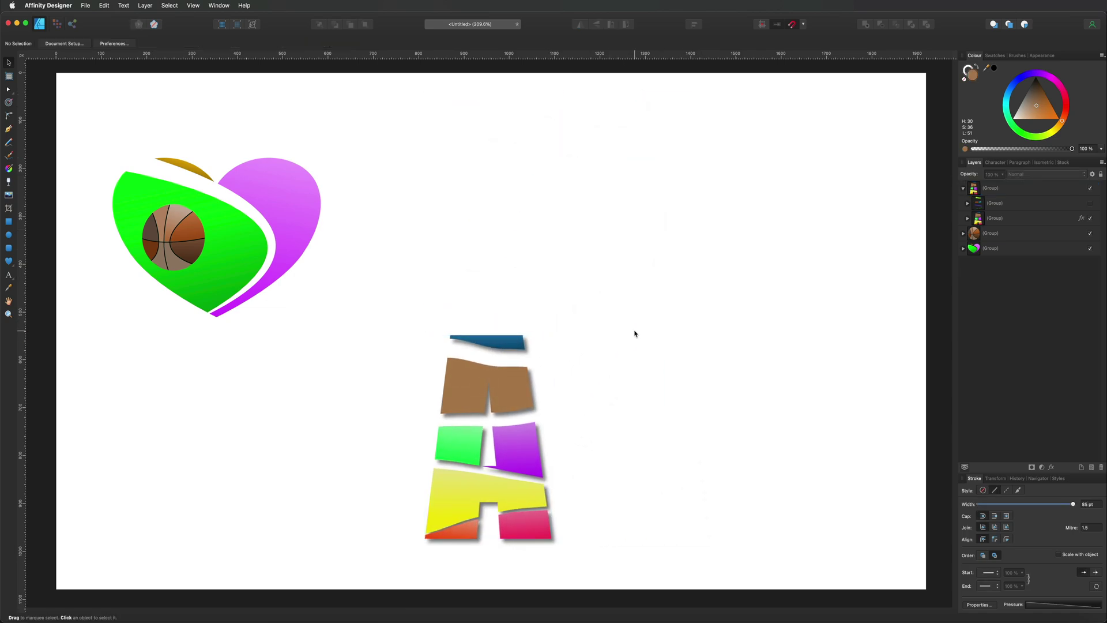
left_click(519, 345)
left_click_drag(551, 334, 777, 167)
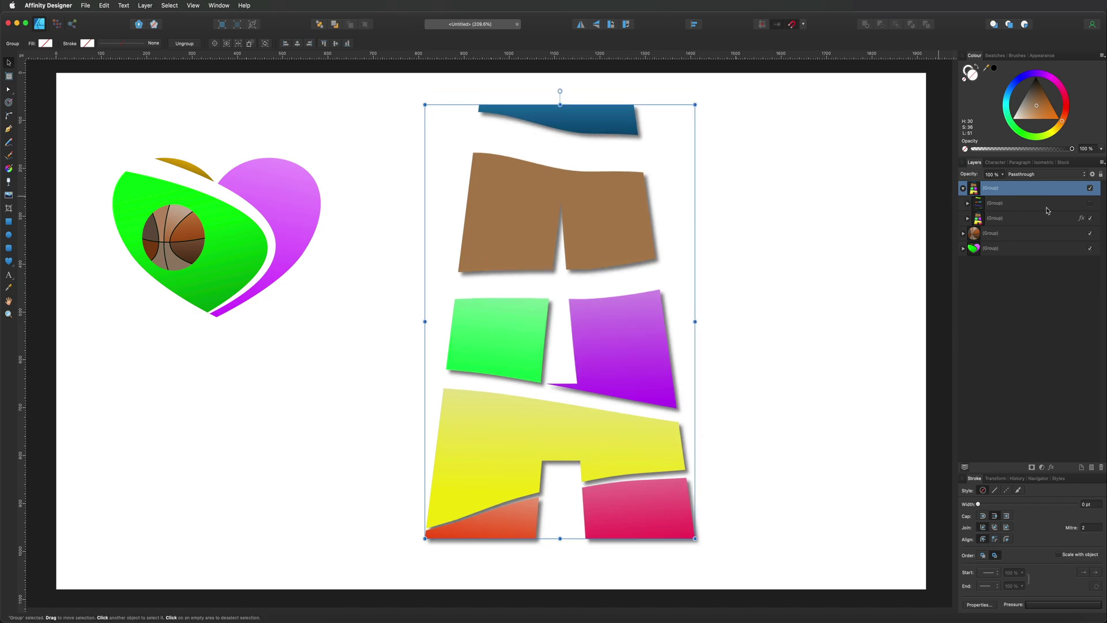
- Remove the outer shadow from the subgroup of large letter pieces
left_click(1082, 218)
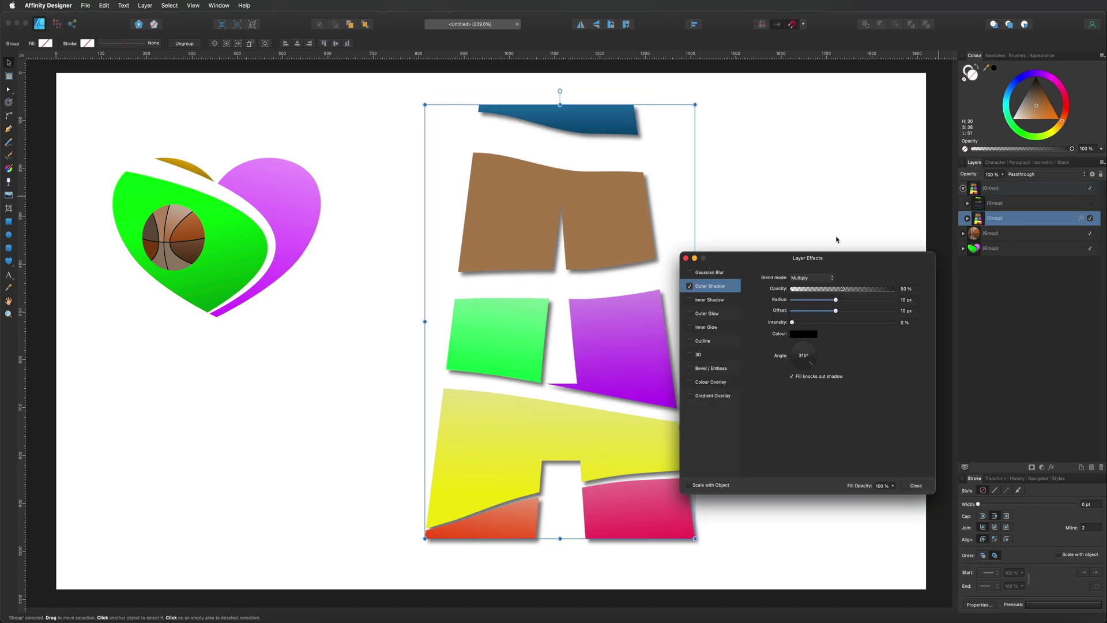
left_click(688, 286)
left_click(918, 486)
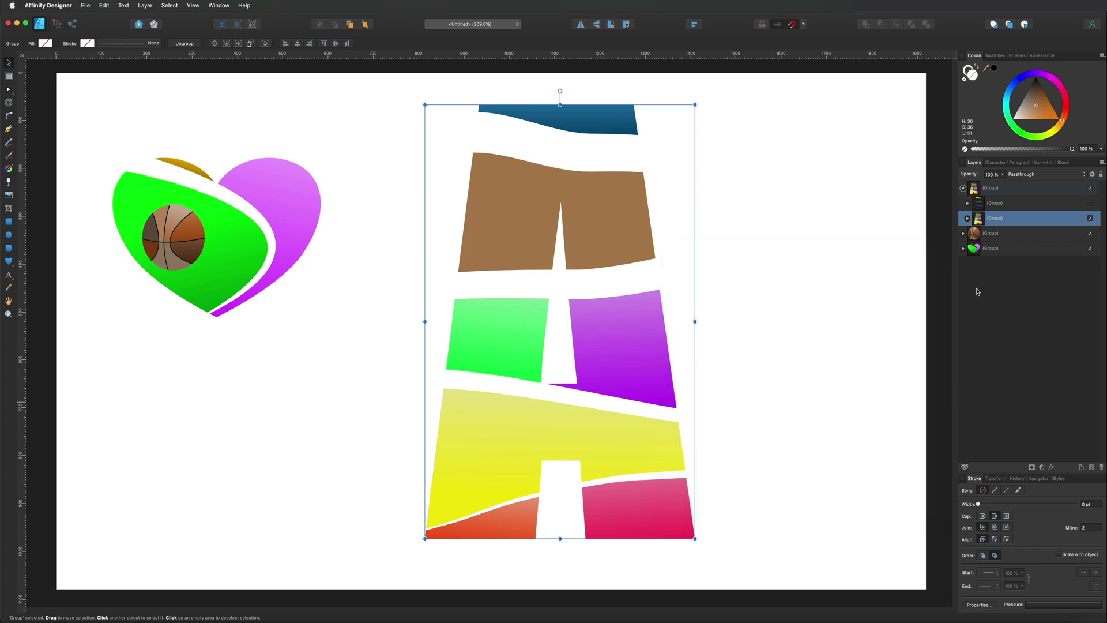
- Rotate the dark blue top piece clockwise by about 10° and lower it onto the brown piece
left_click(967, 219)
left_click(1003, 234)
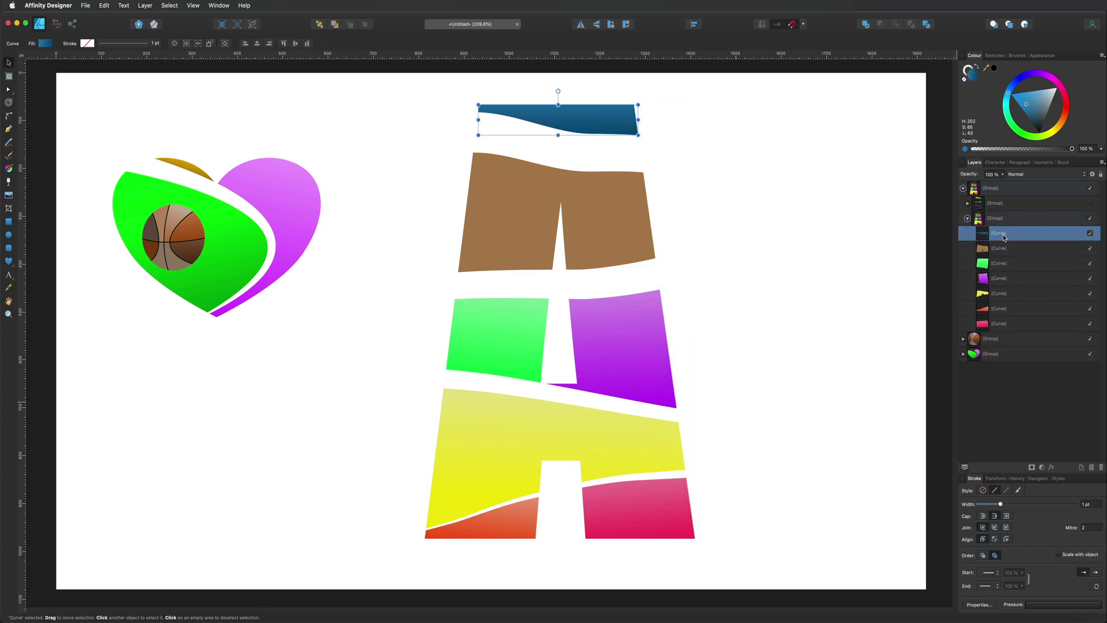
left_click_drag(557, 91, 571, 88)
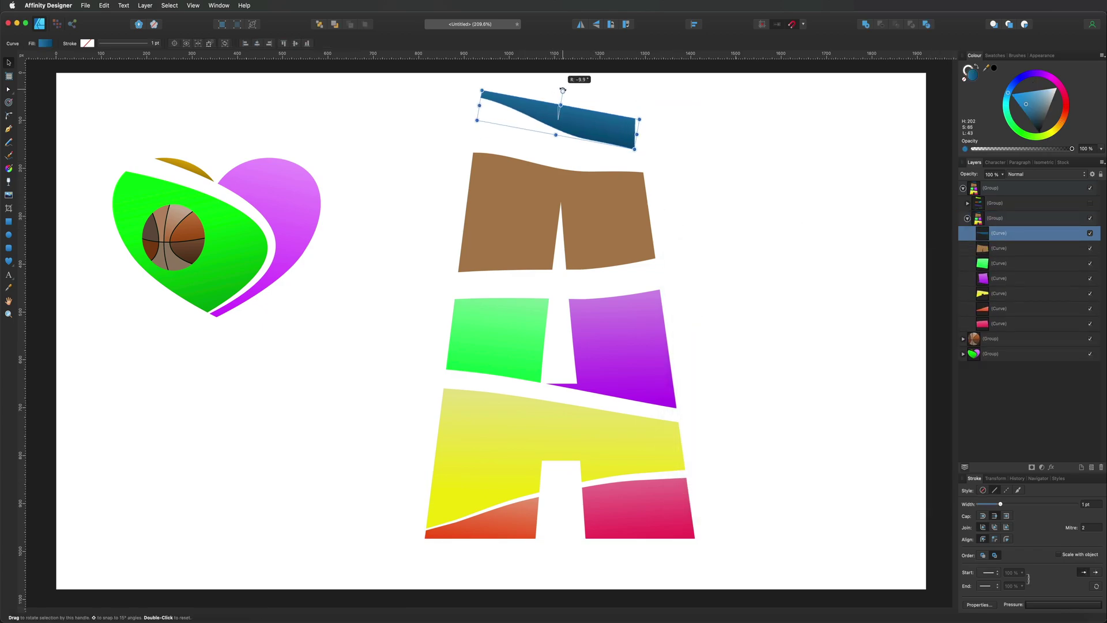
left_click_drag(575, 137, 578, 163)
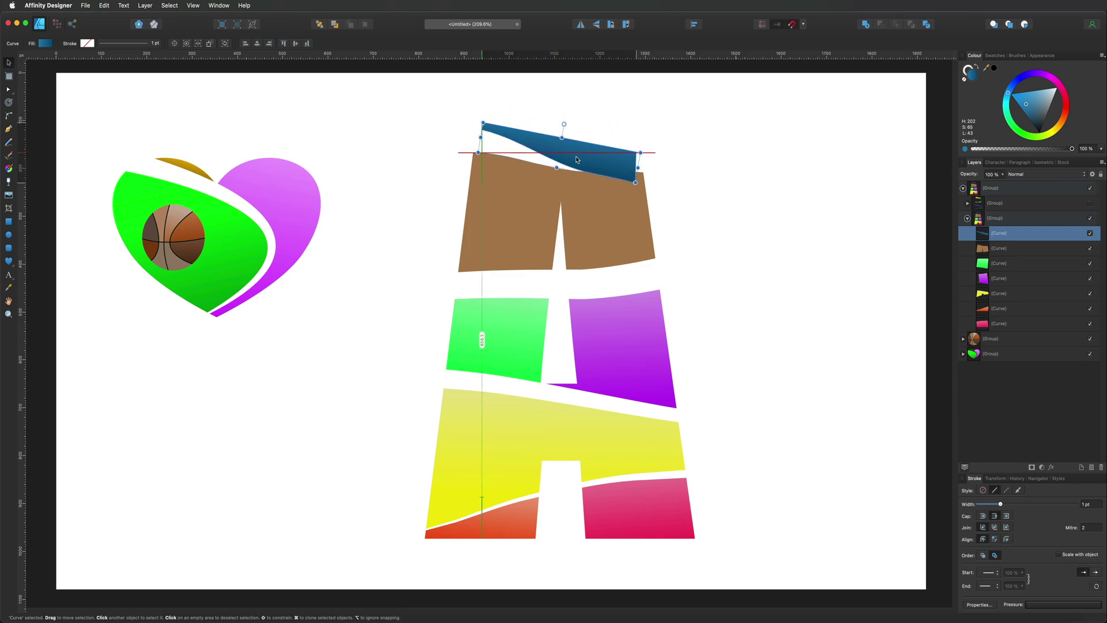
- Rotate the green and purple pieces slightly clockwise and raise them against the lower edge of the brown piece
left_click(1002, 263)
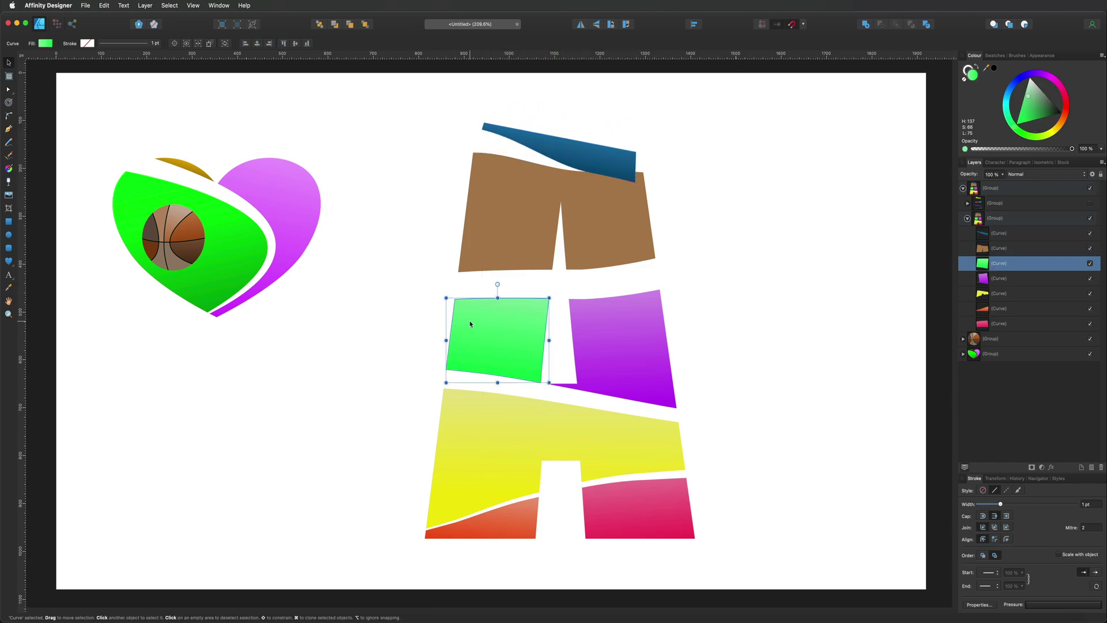
left_click_drag(469, 321, 469, 295)
left_click_drag(499, 260, 486, 281)
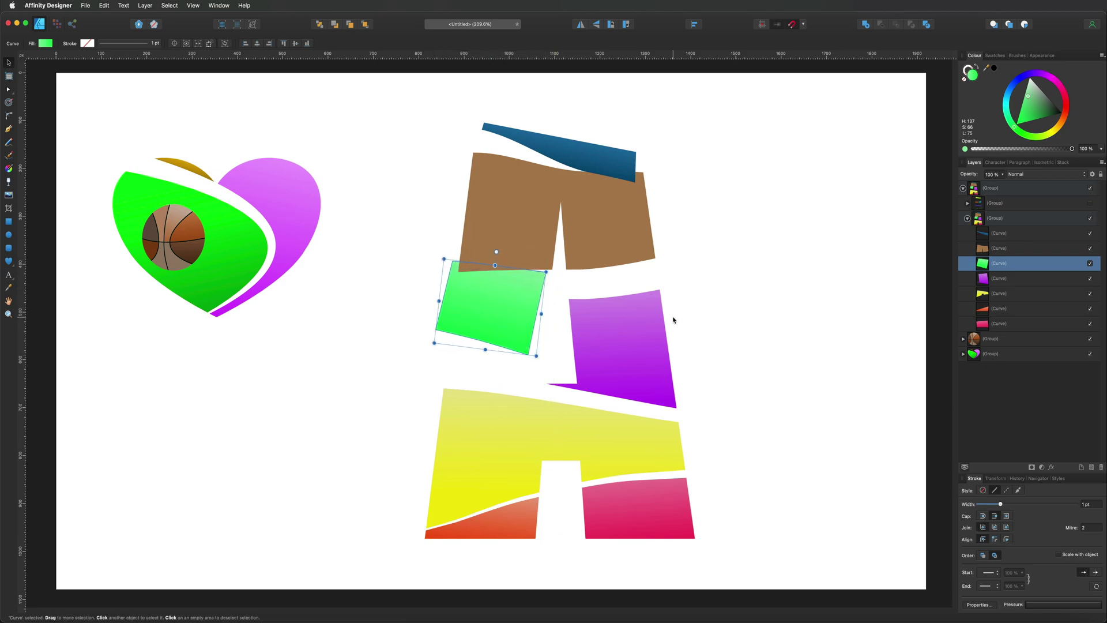
left_click(998, 279)
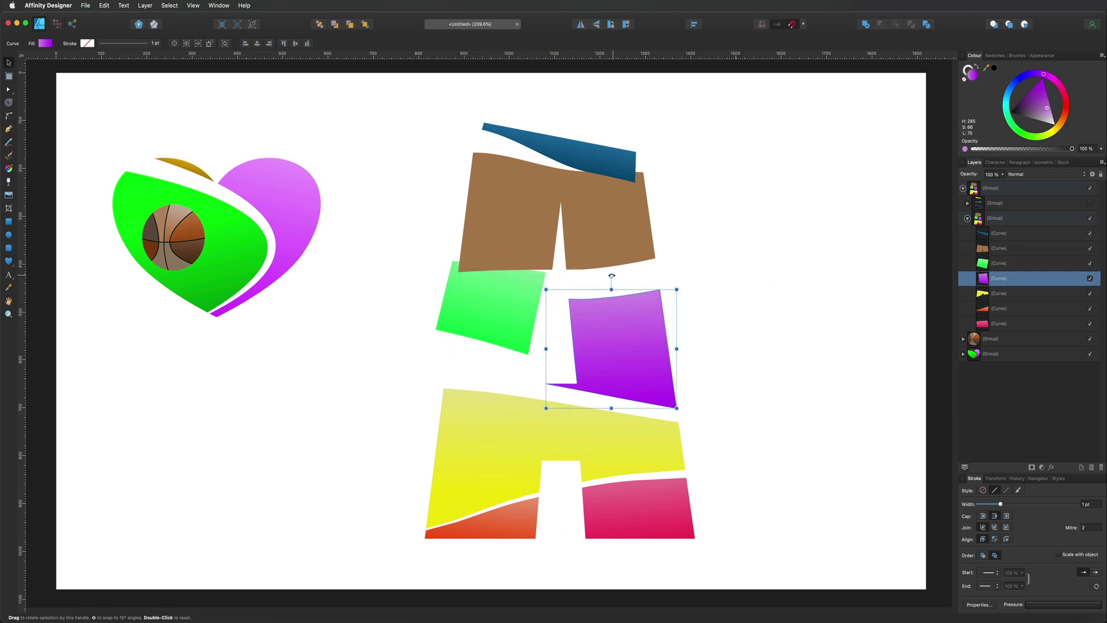
mouse_move(612, 271)
left_mouse_down()
mouse_move(604, 264)
mouse_move(631, 280)
left_mouse_up()
- Raise the yellow piece toward the green and purple ones and tilt it clockwise
left_click(548, 437)
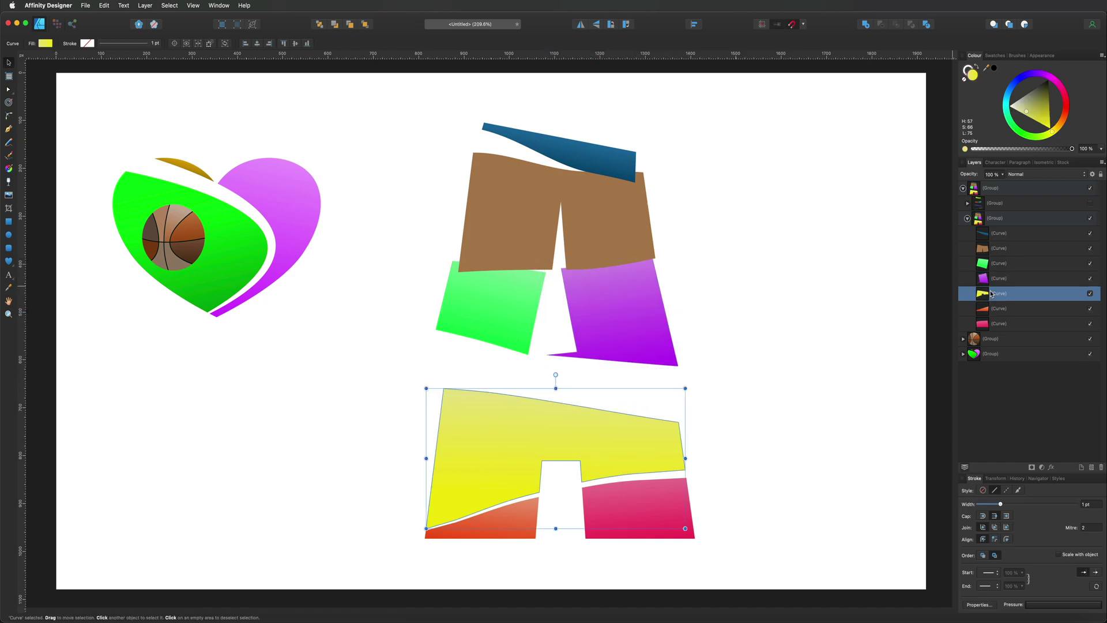
left_click_drag(548, 437, 551, 396)
left_click_drag(559, 333, 589, 327)
- Raise the orange and pink bottom pieces toward the yellow one, tilting the orange counter-clockwise and the pink clockwise
left_click(974, 312)
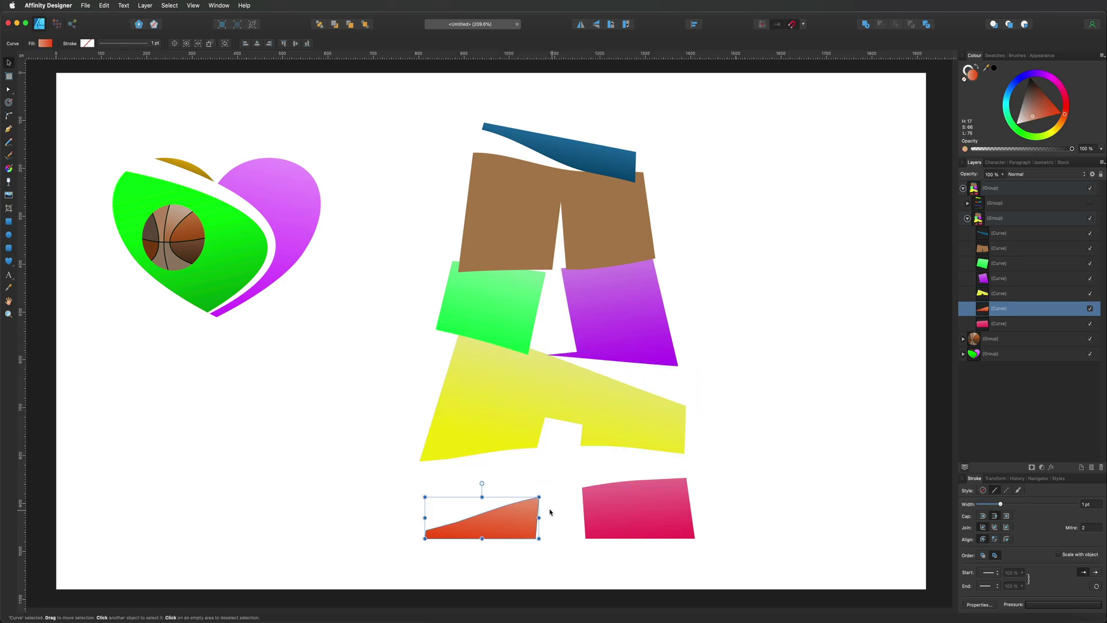
left_click_drag(528, 515, 535, 480)
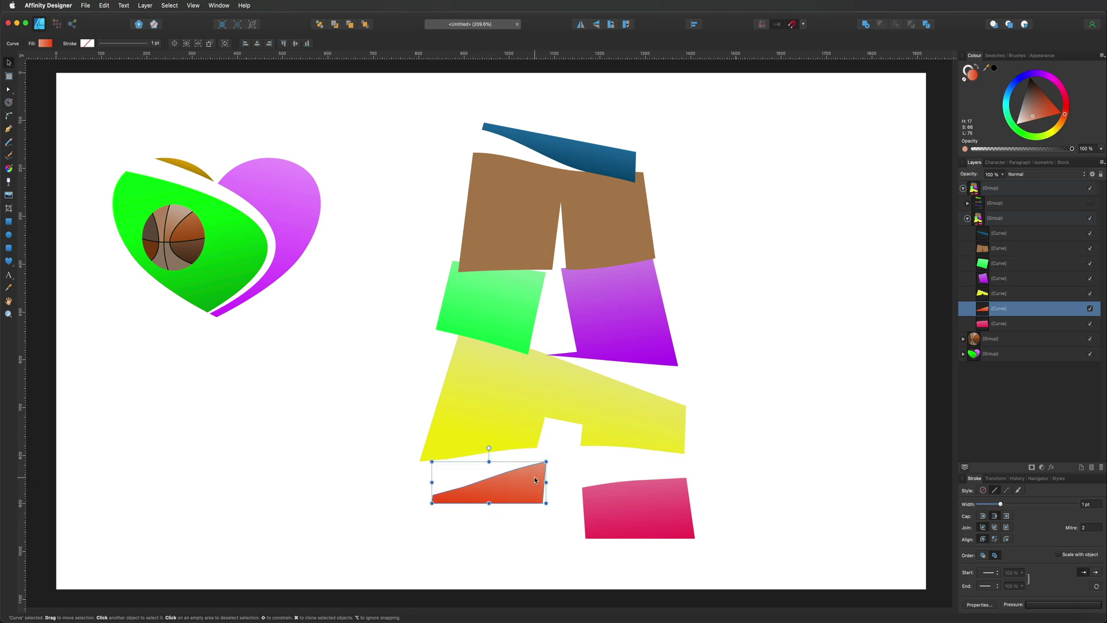
left_click_drag(488, 448, 484, 448)
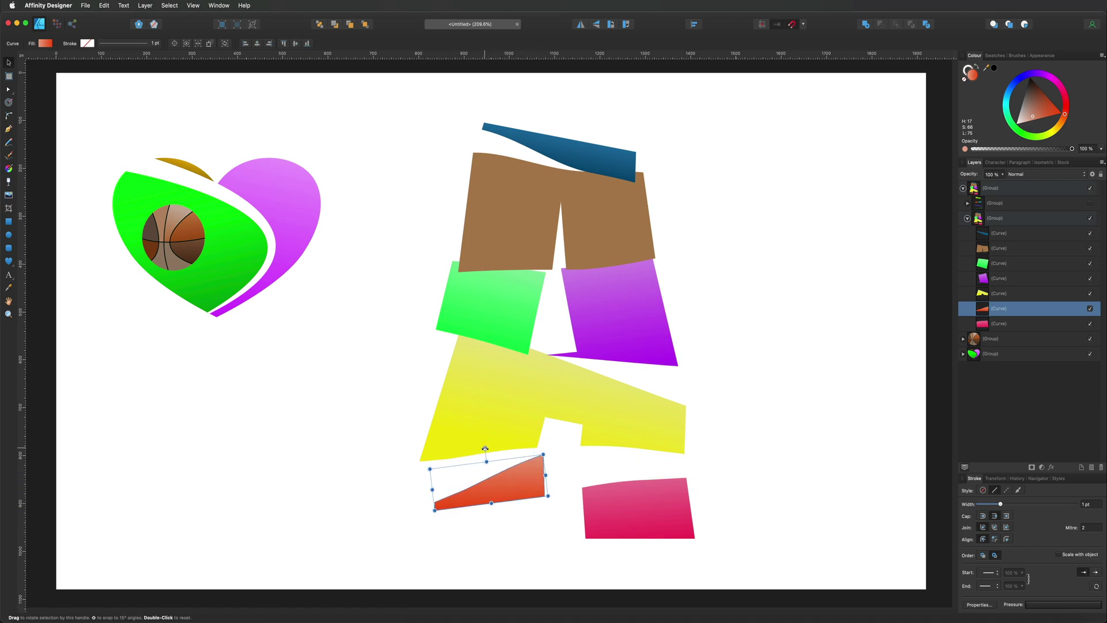
left_click(617, 497)
left_click_drag(638, 463, 652, 464)
left_click_drag(658, 513, 665, 486)
left_click(794, 478)
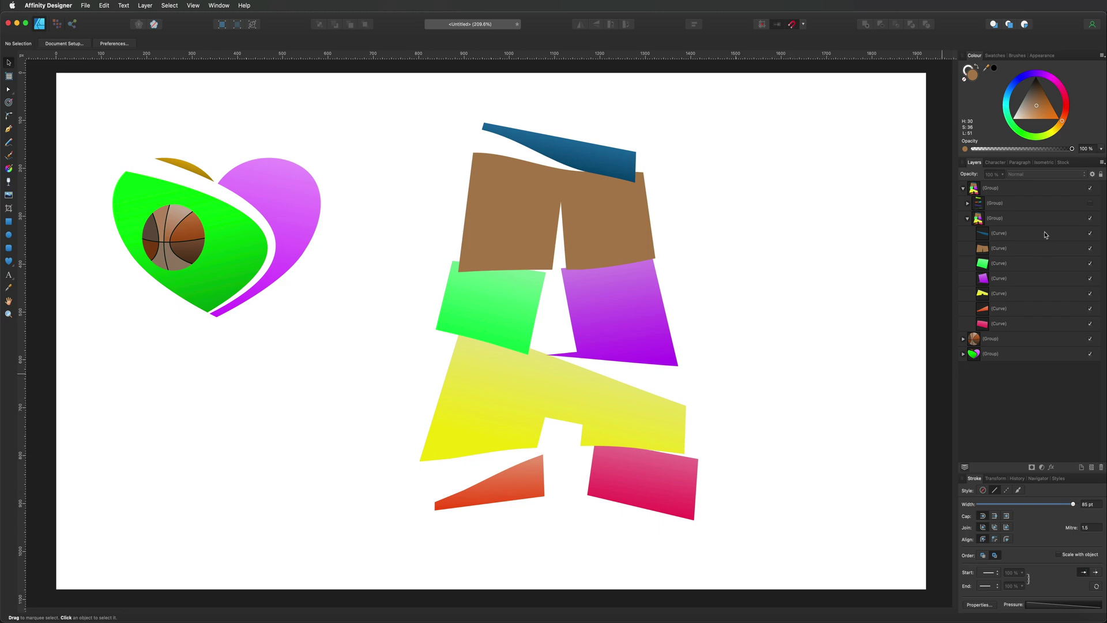
- Apply an outer shadow with 2 px radius and 2 px offset to all seven individual letter piece curves
left_click(1003, 220)
left_click(1005, 236)
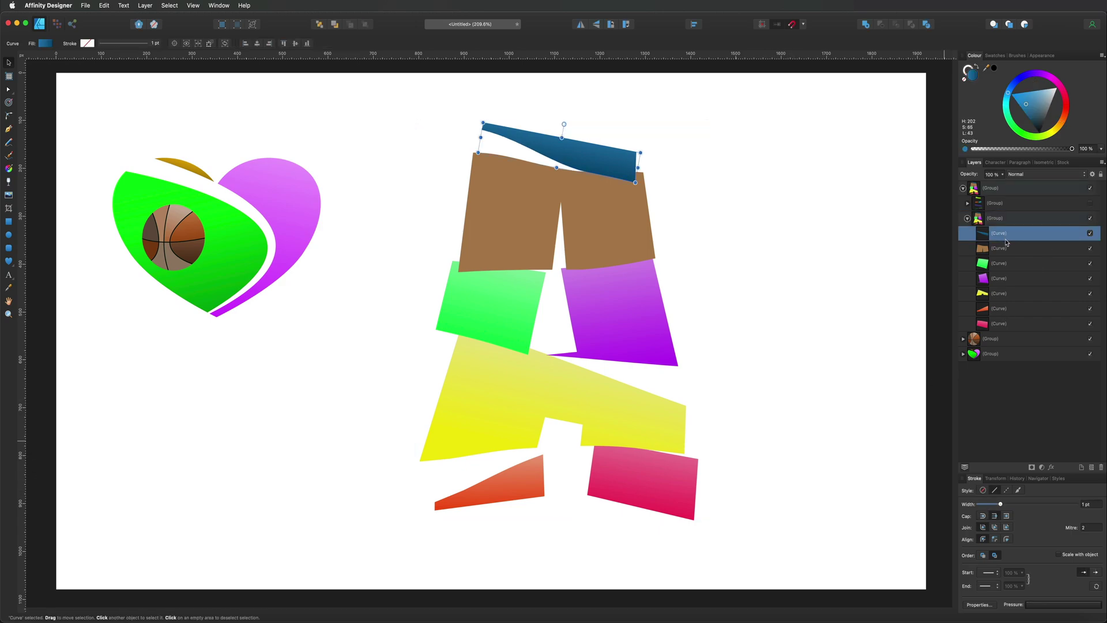
left_click(1004, 325, "shift")
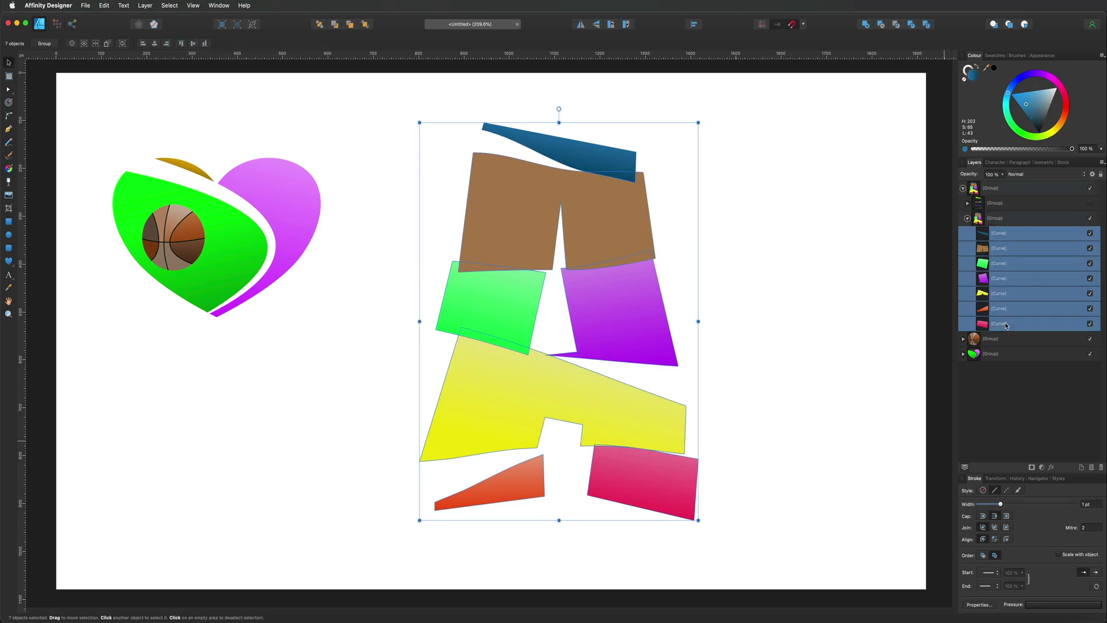
left_click(1051, 467)
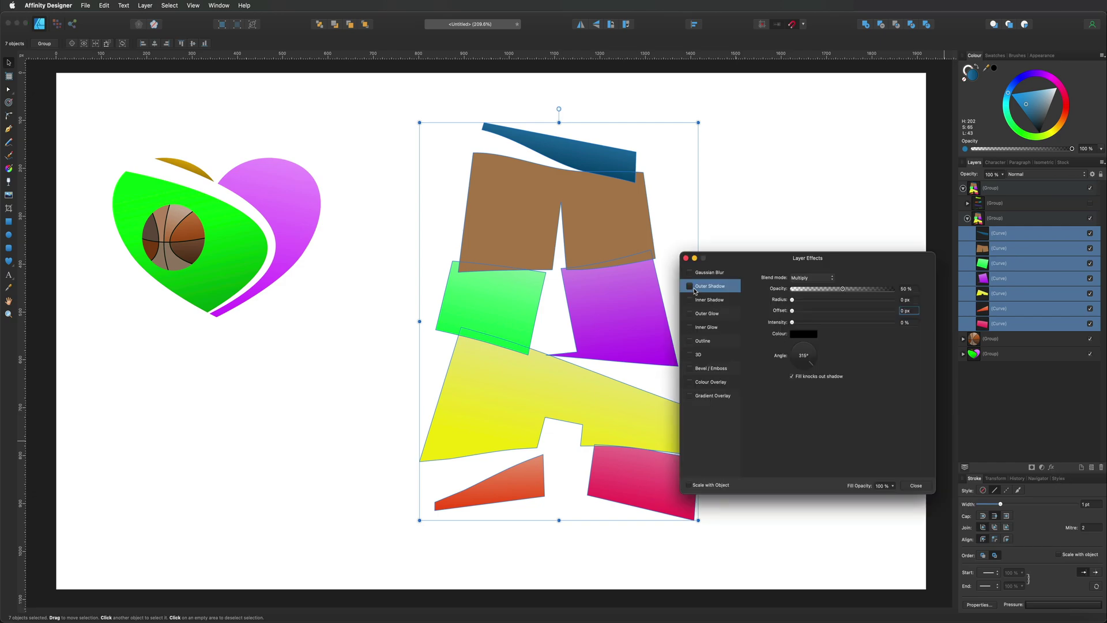
left_click(910, 300)
type("2")
key("Tab")
type("2")
key("Return")
left_click(915, 486)
left_click(879, 441)
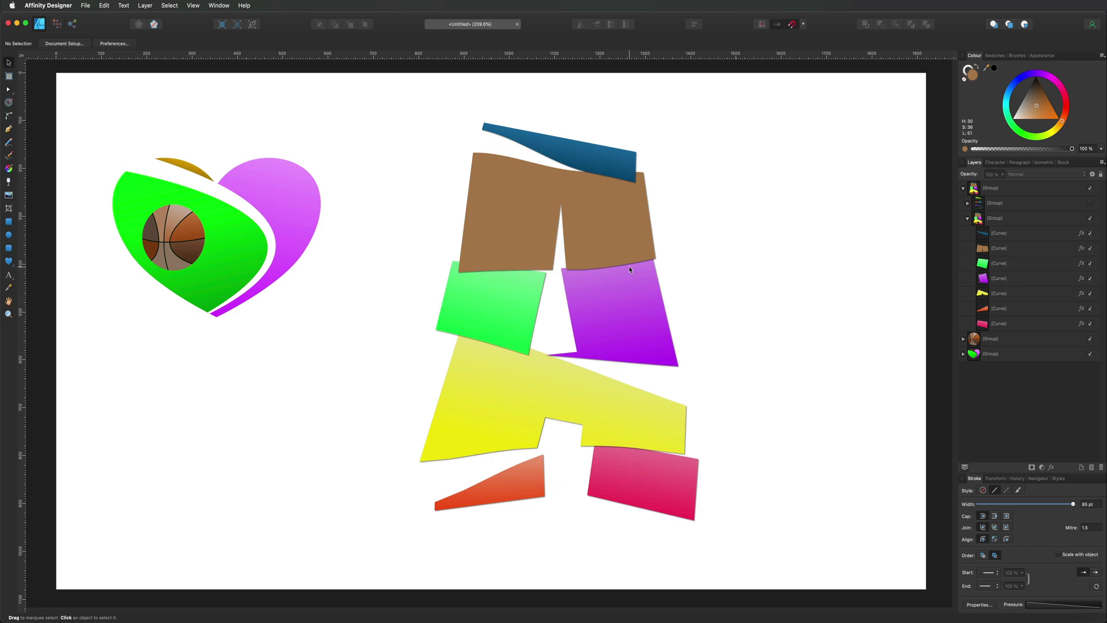
key("super+z")
- Collapse the letter A group, shrink it, move it up level with the heart, and enlarge it again
left_click(967, 217)
left_click(963, 188)
left_click(994, 192)
left_click_drag(709, 118, 519, 356)
left_click_drag(507, 422, 499, 193)
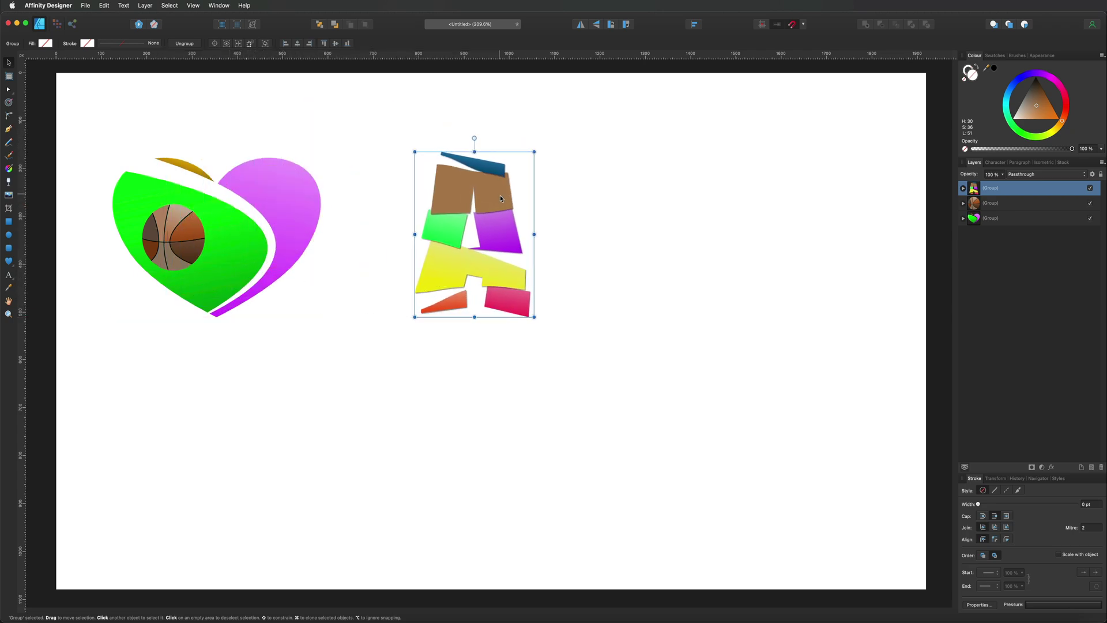
left_click_drag(533, 317, 685, 536)
left_click(746, 423)
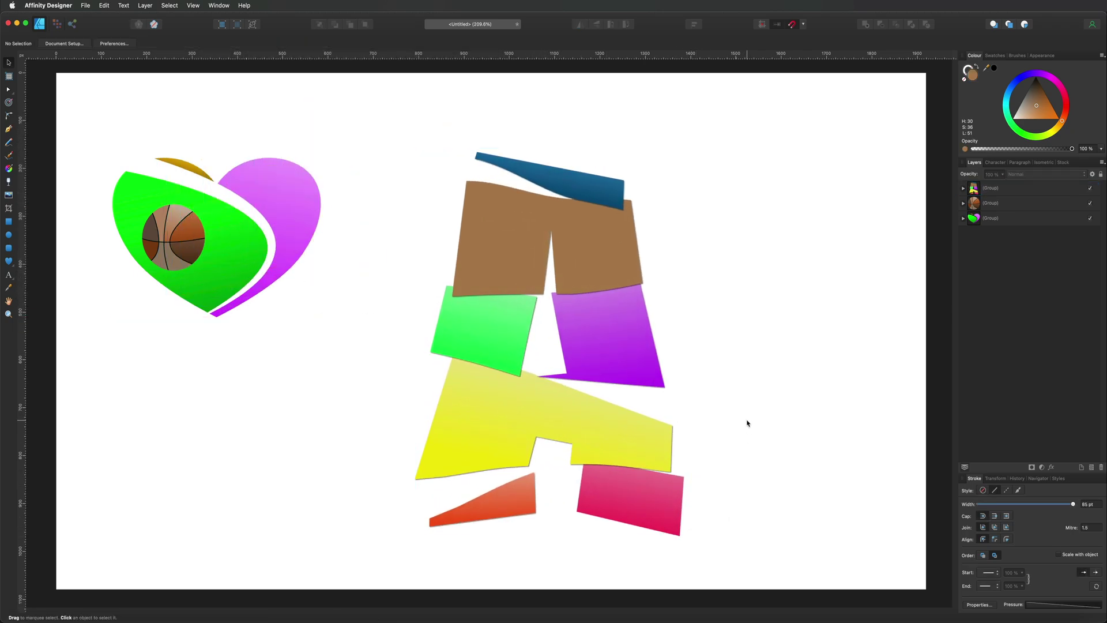